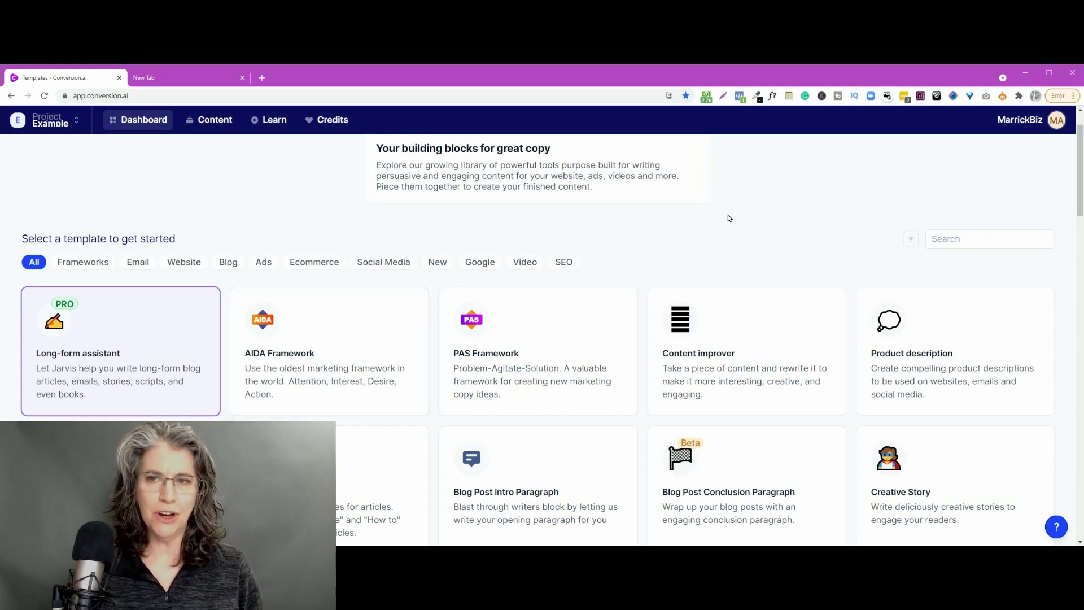
# Step: Enable the Surfer SEO toggle in workspace settings and open Surfer's $1 30-day trial offer
pyautogui.click(1055, 122)
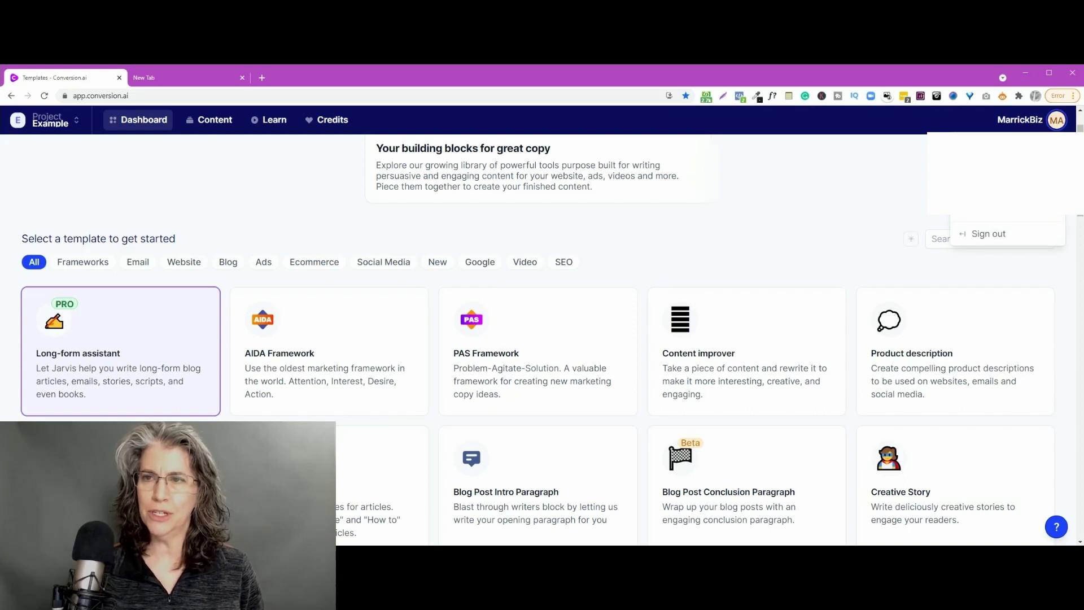
pyautogui.click(994, 217)
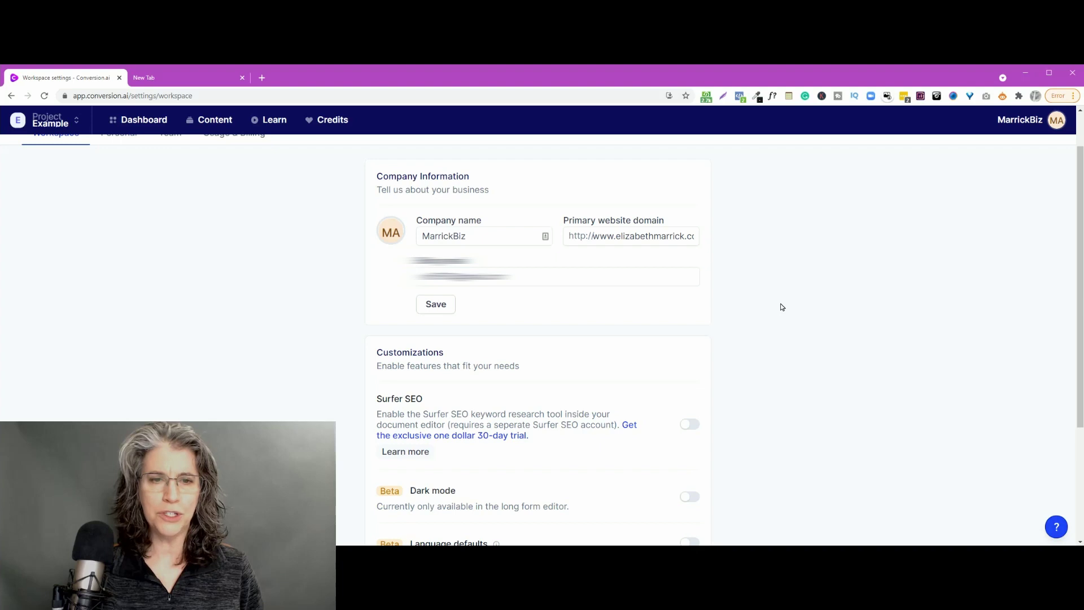
pyautogui.scroll(-2, 782, 307)
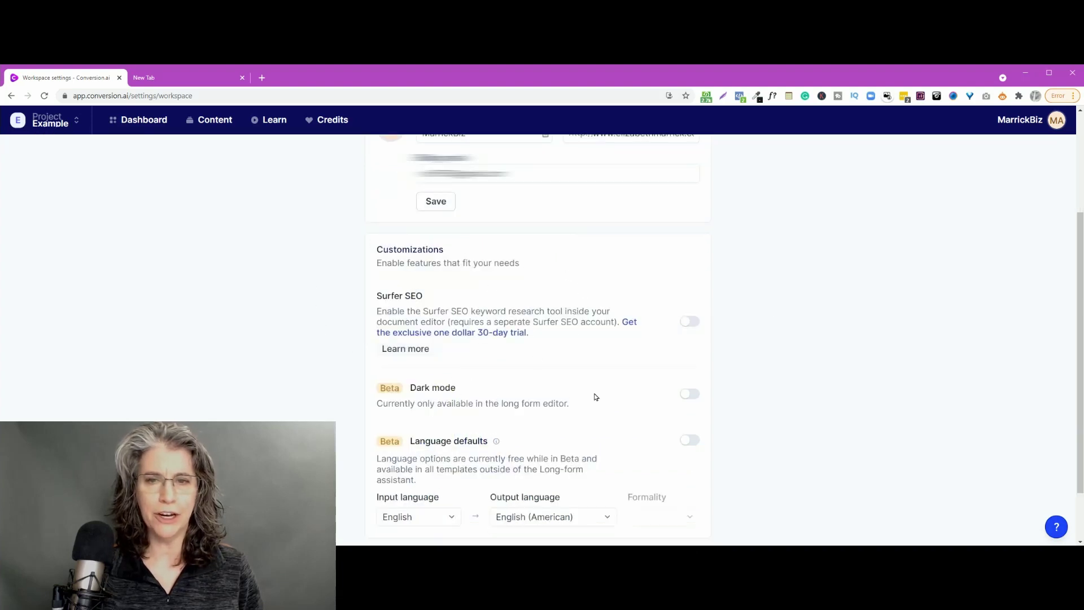
pyautogui.click(690, 321)
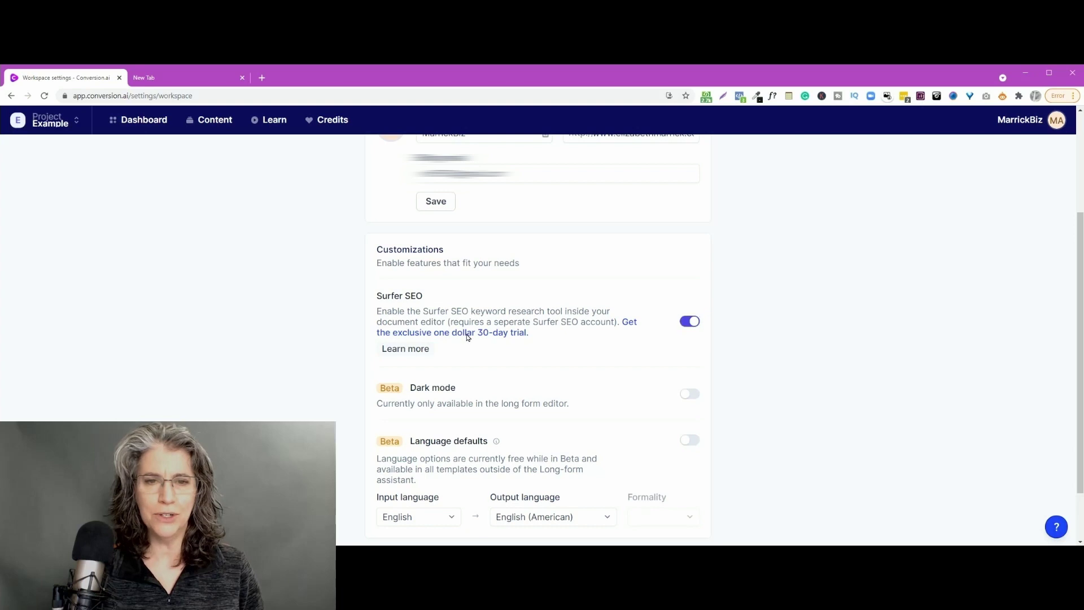
pyautogui.click(466, 337)
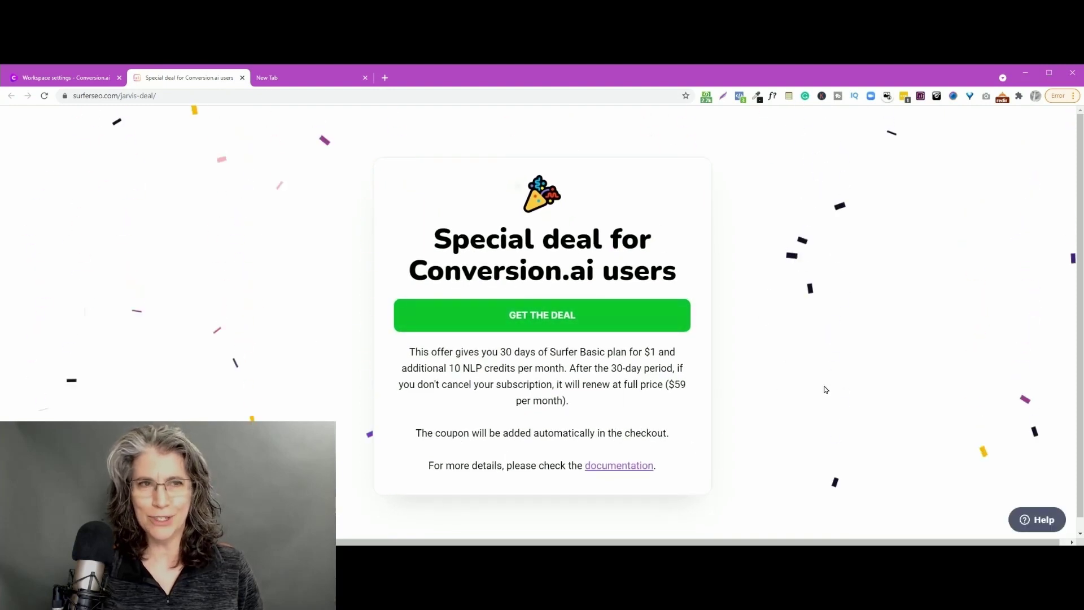
# Step: Close the Surfer deal tab and open the Surfer integration help guide via 'Learn more'
pyautogui.click(242, 78)
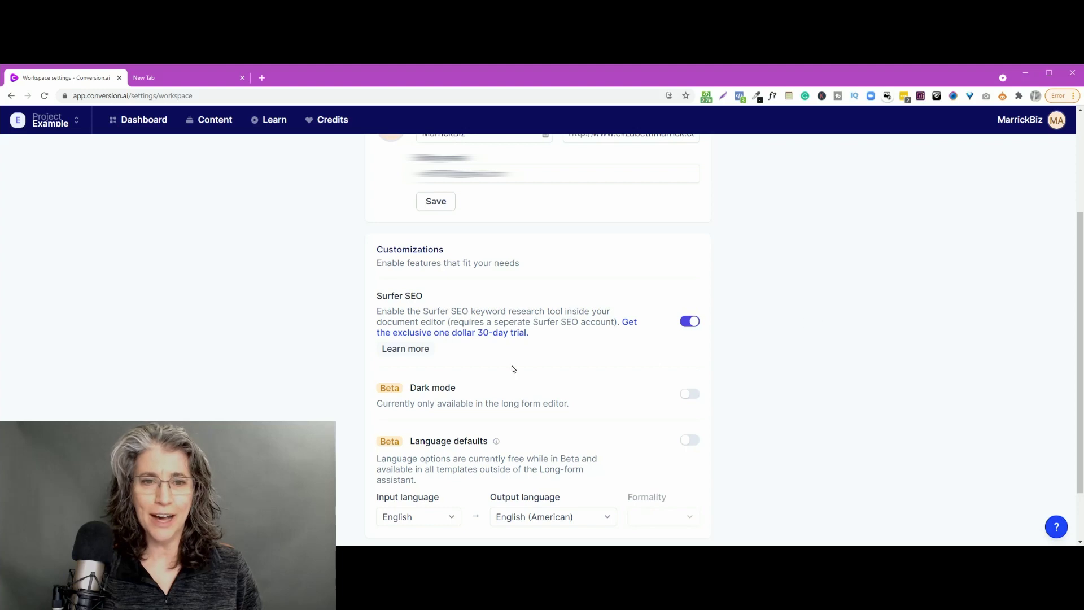
pyautogui.click(404, 350)
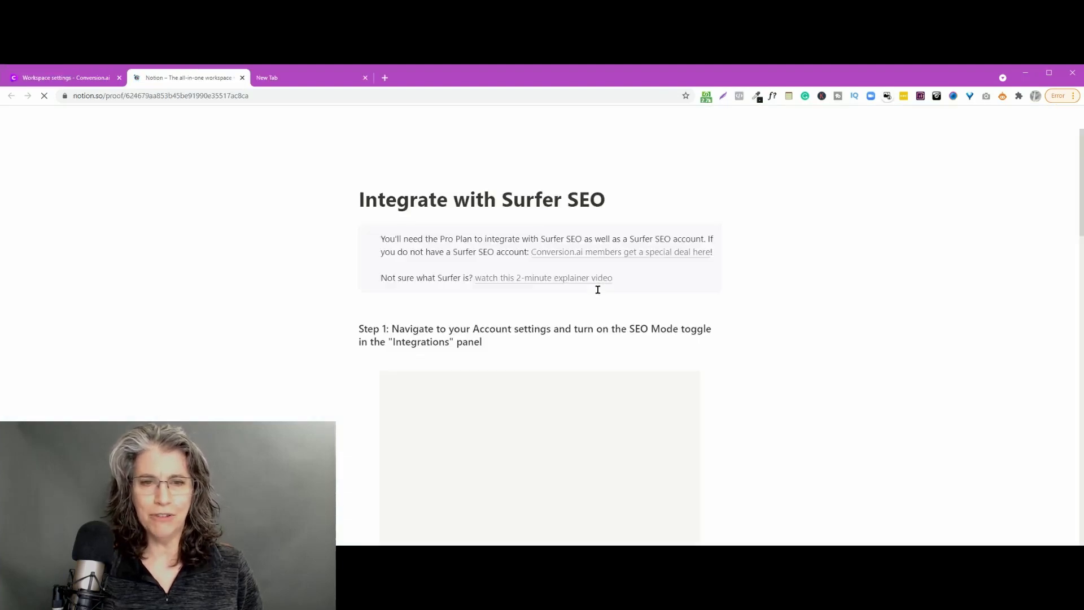
# Step: Scroll the Notion guide down to Step 5, then close it
pyautogui.scroll(-4, 764, 335)
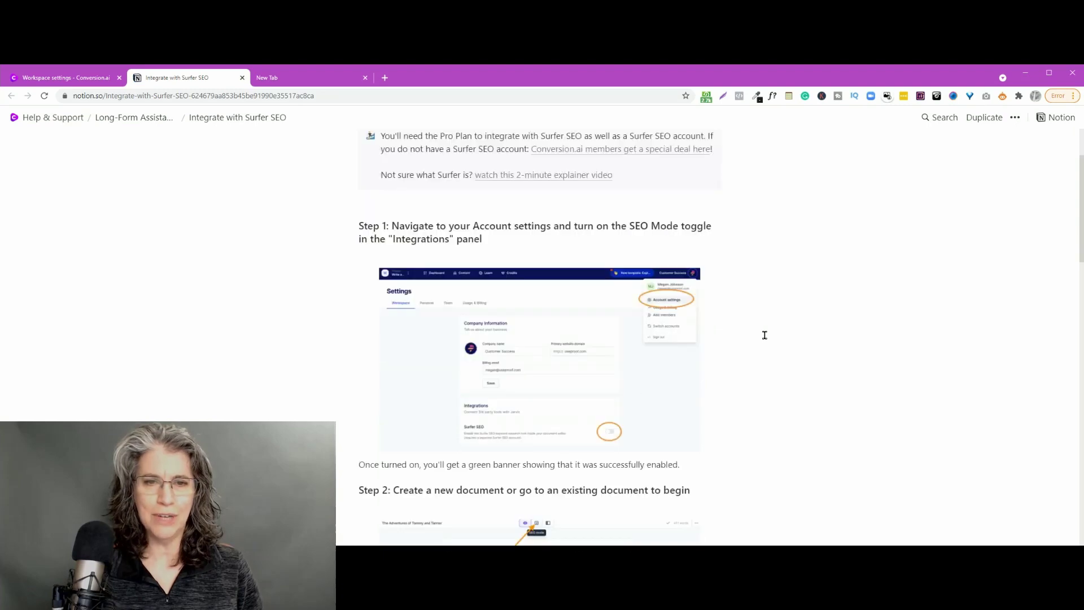
pyautogui.scroll(-6, 764, 336)
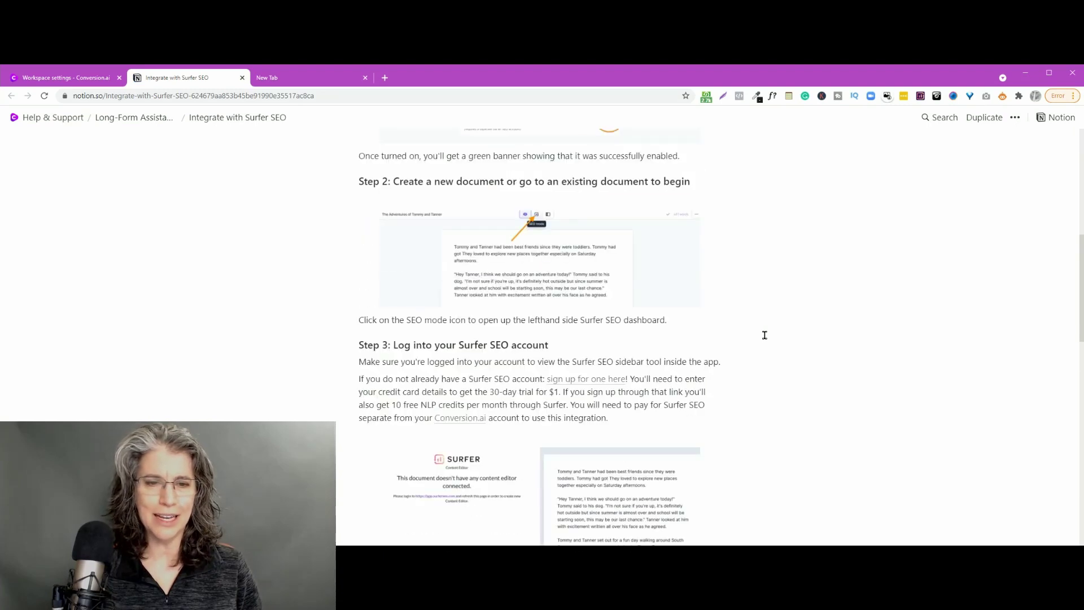
pyautogui.scroll(-6, 765, 335)
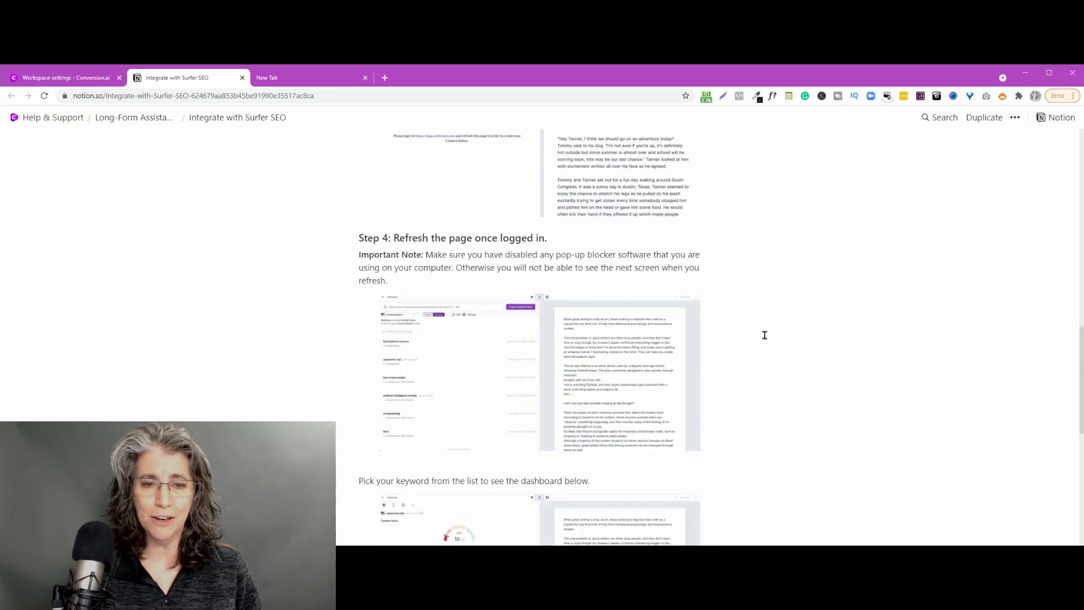
pyautogui.scroll(-4, 765, 335)
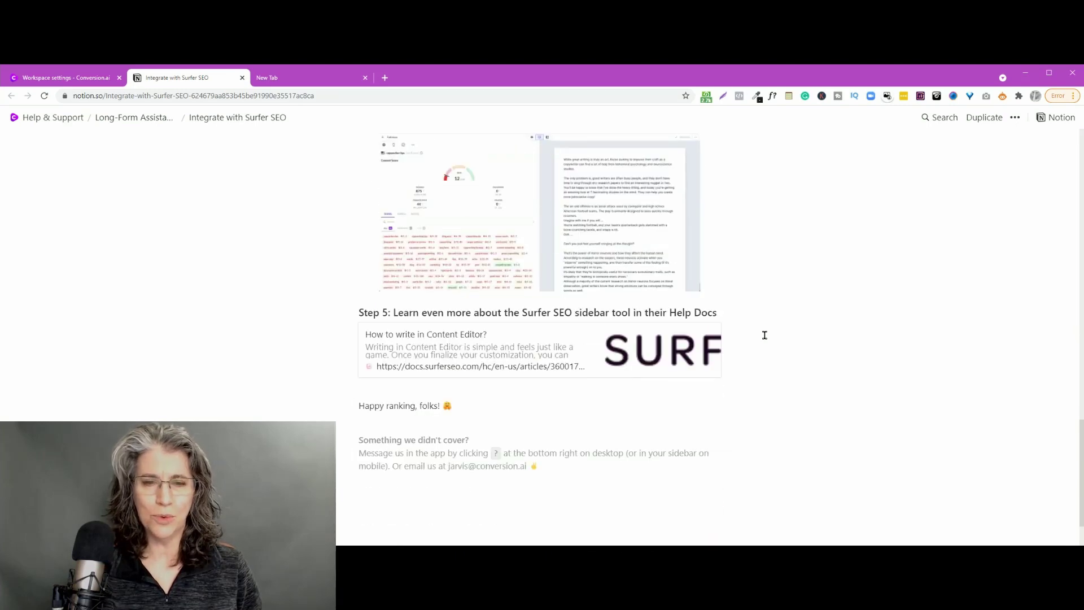
pyautogui.click(243, 78)
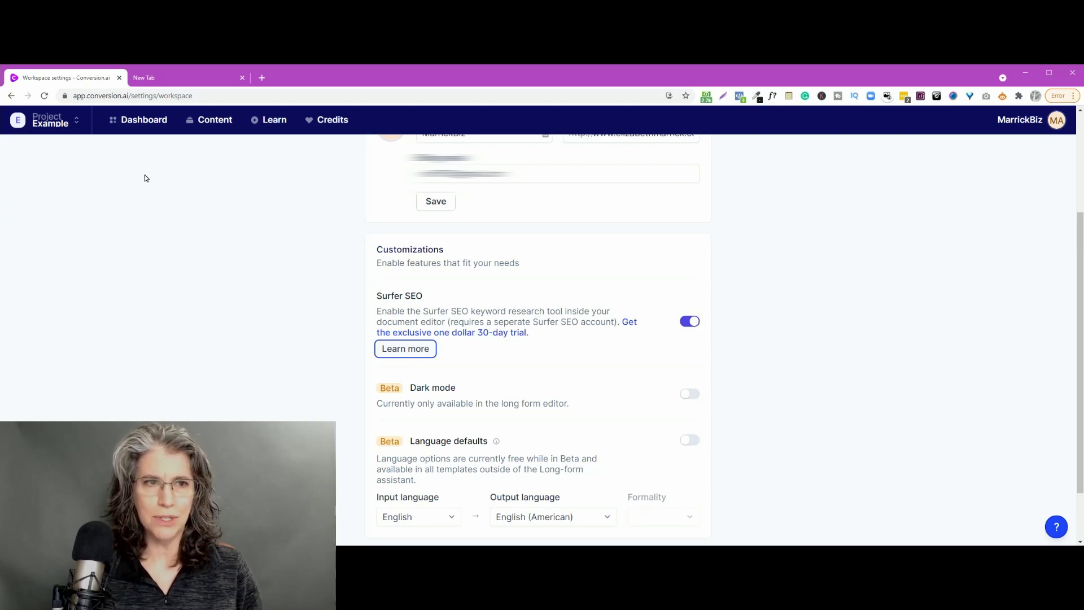
# Step: Start a long-form assistant document with the description 'Why are Keto Piets so popular?'
pyautogui.click(137, 122)
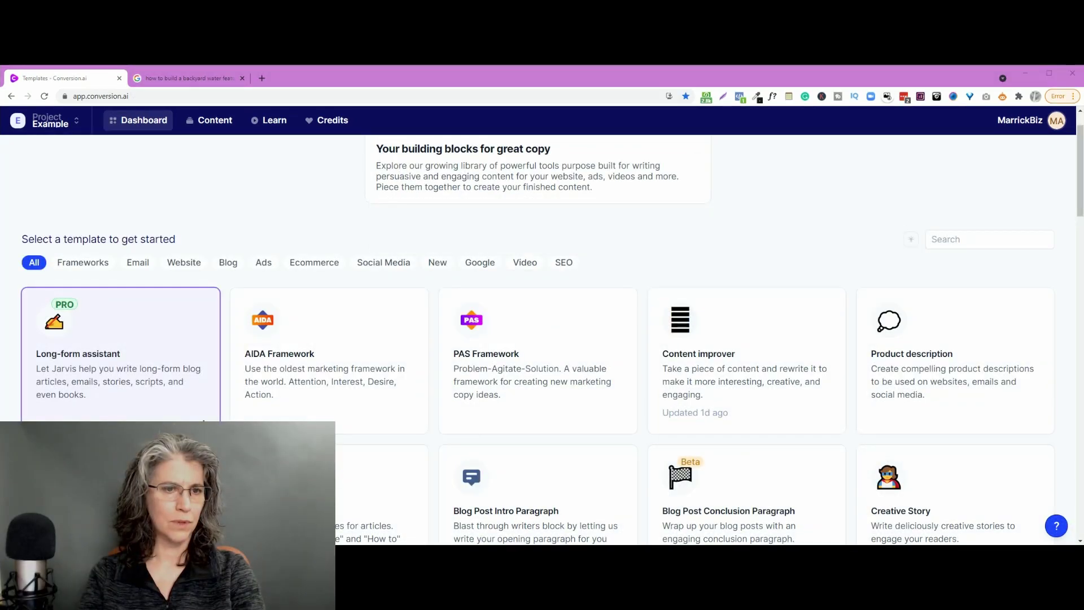
pyautogui.click(139, 374)
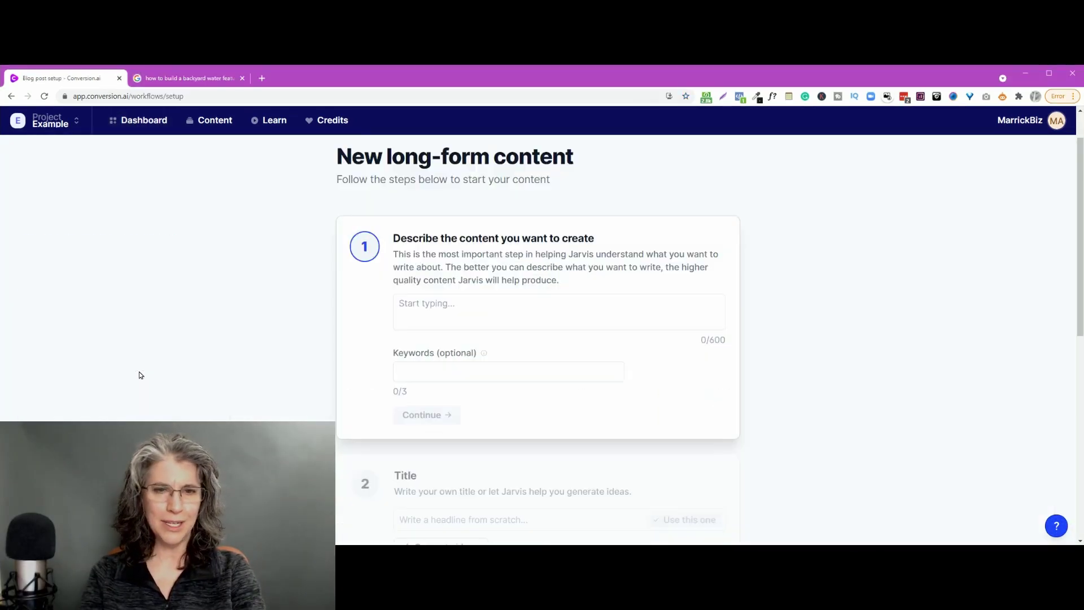
pyautogui.click(458, 306)
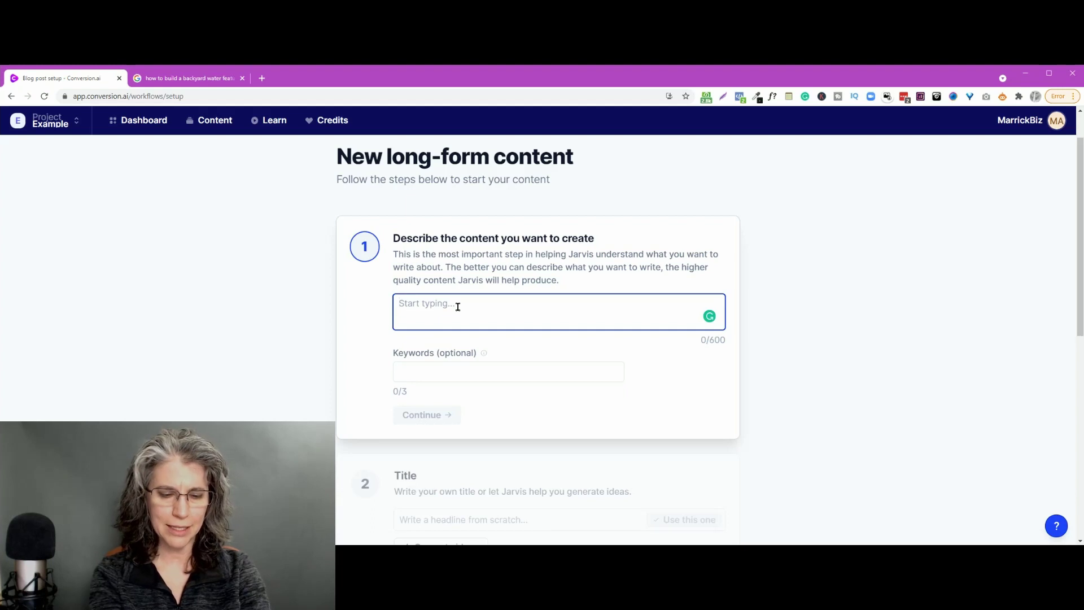
pyautogui.write('Why are K')
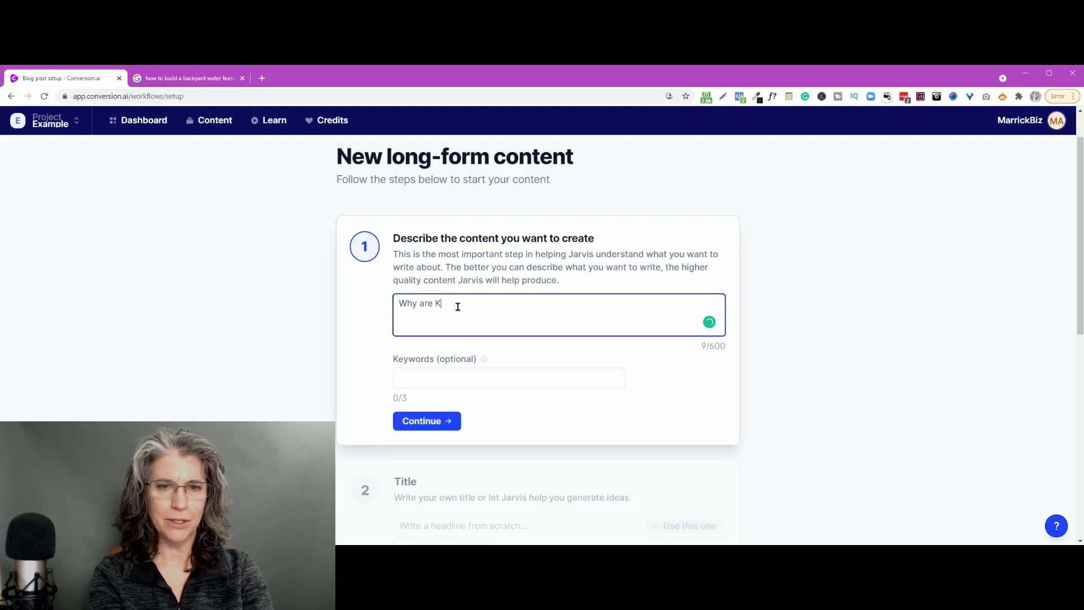
pyautogui.write('eto Piets')
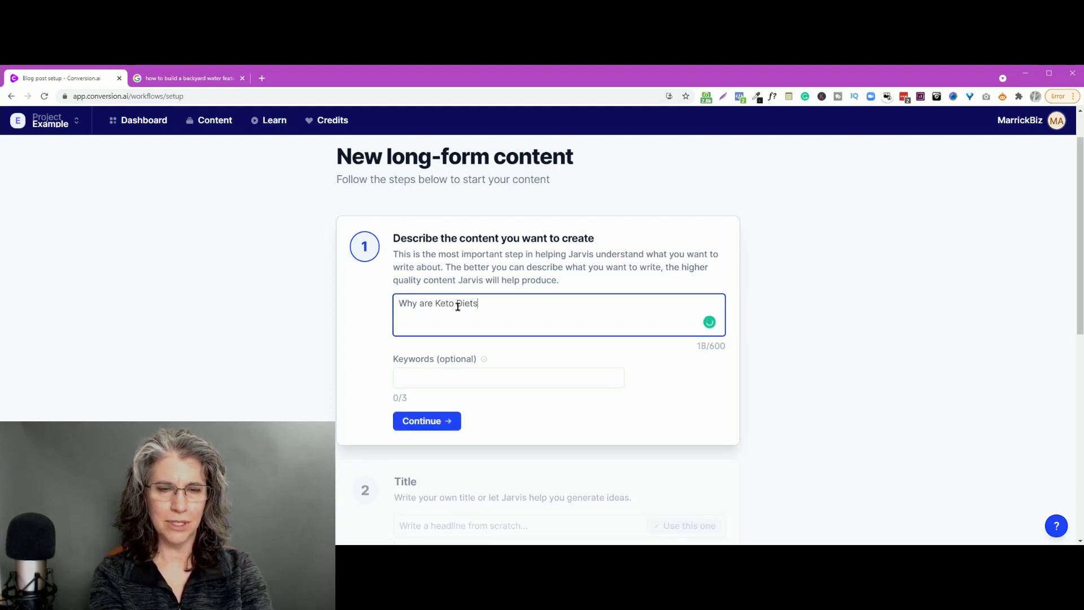
pyautogui.write(' so popular?')
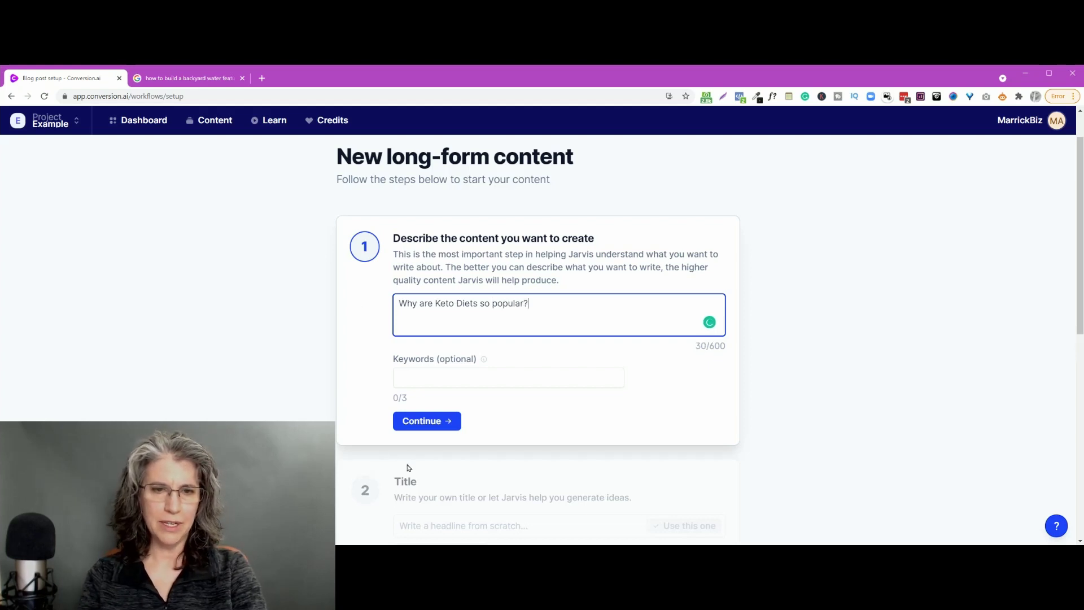
pyautogui.click(430, 421)
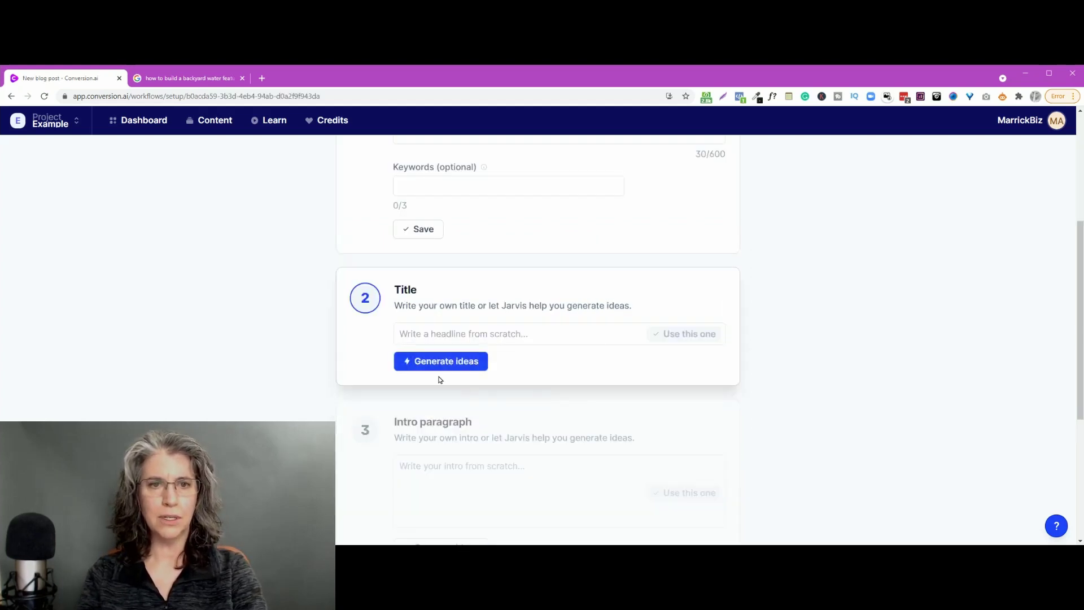
# Step: Use the AI title 'Why Are Keto Diets So Popular?' and the third suggested intro paragraph
pyautogui.click(442, 362)
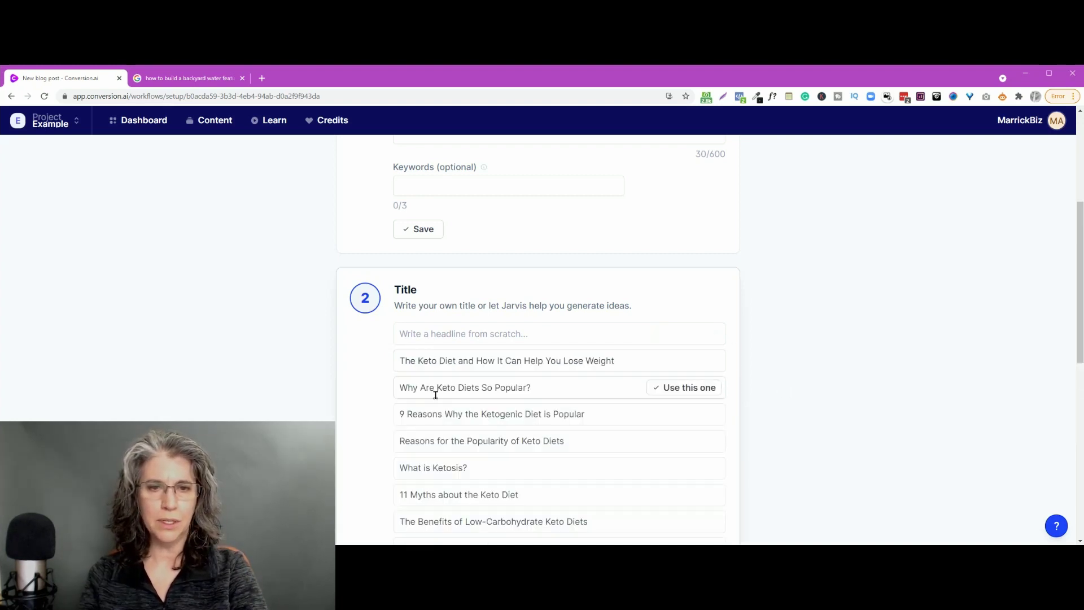
pyautogui.click(685, 388)
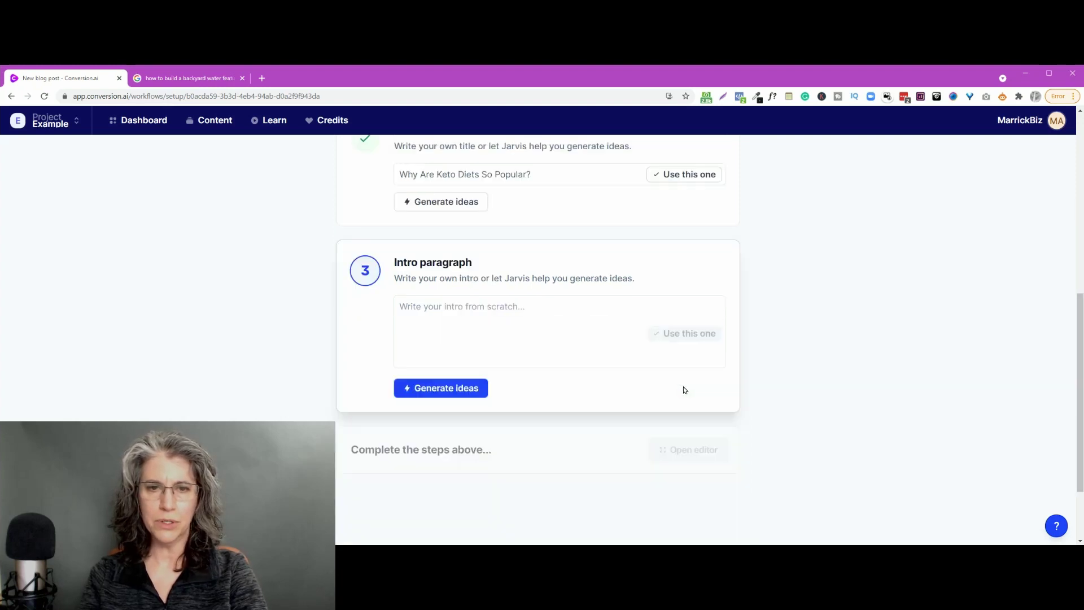
pyautogui.click(452, 393)
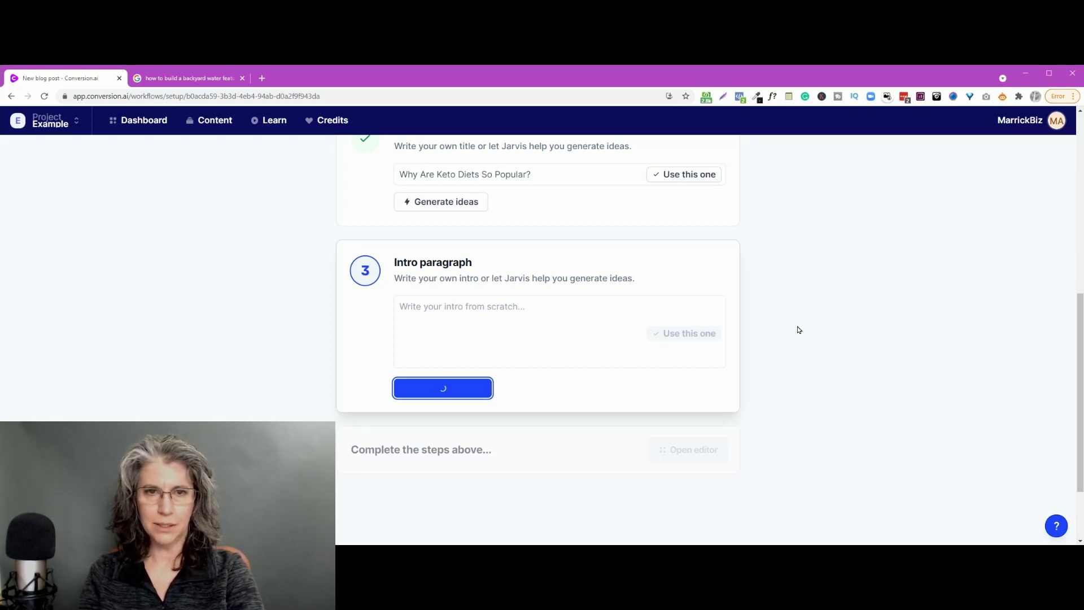
pyautogui.scroll(-3, 798, 330)
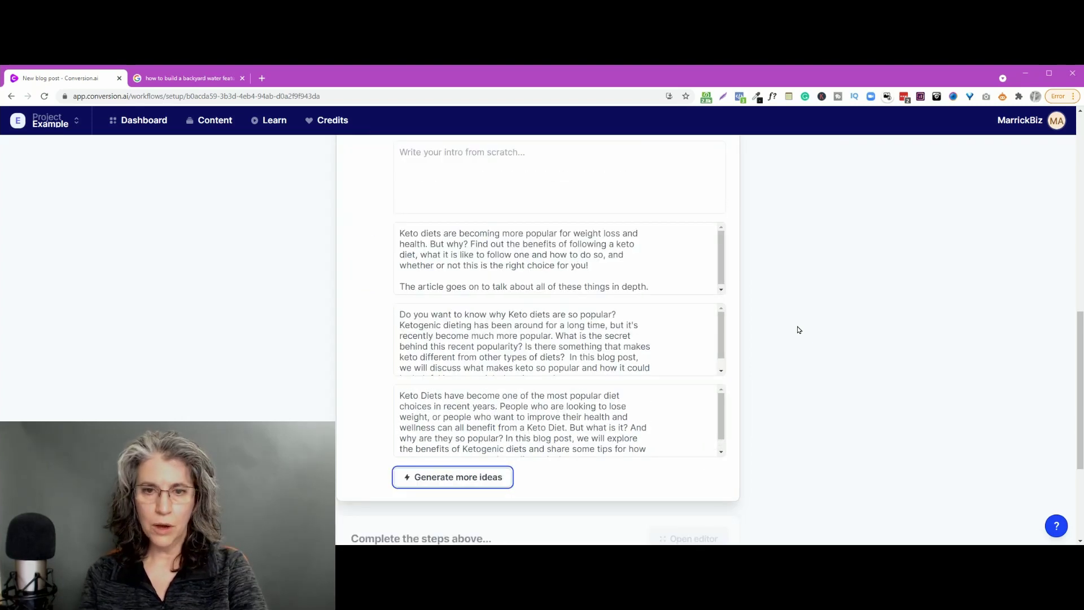
pyautogui.moveTo(572, 431)
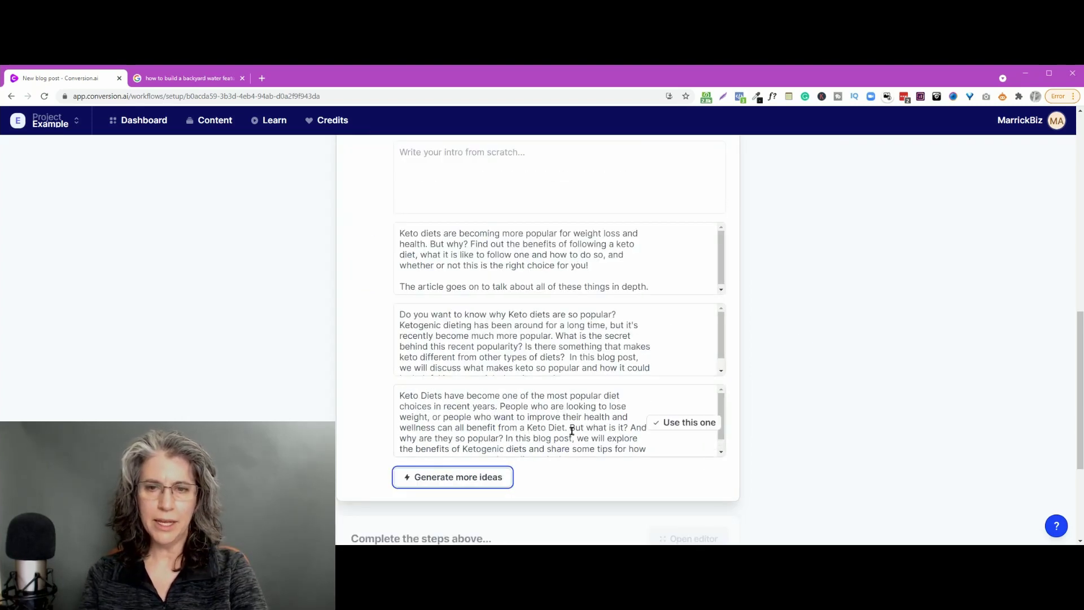
pyautogui.click(687, 423)
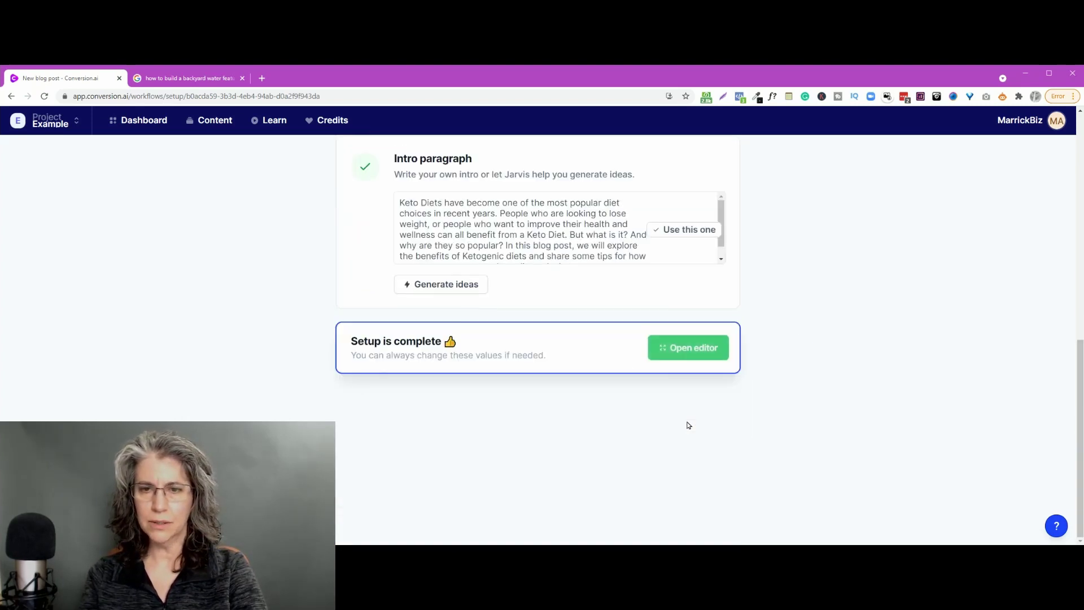
pyautogui.click(703, 350)
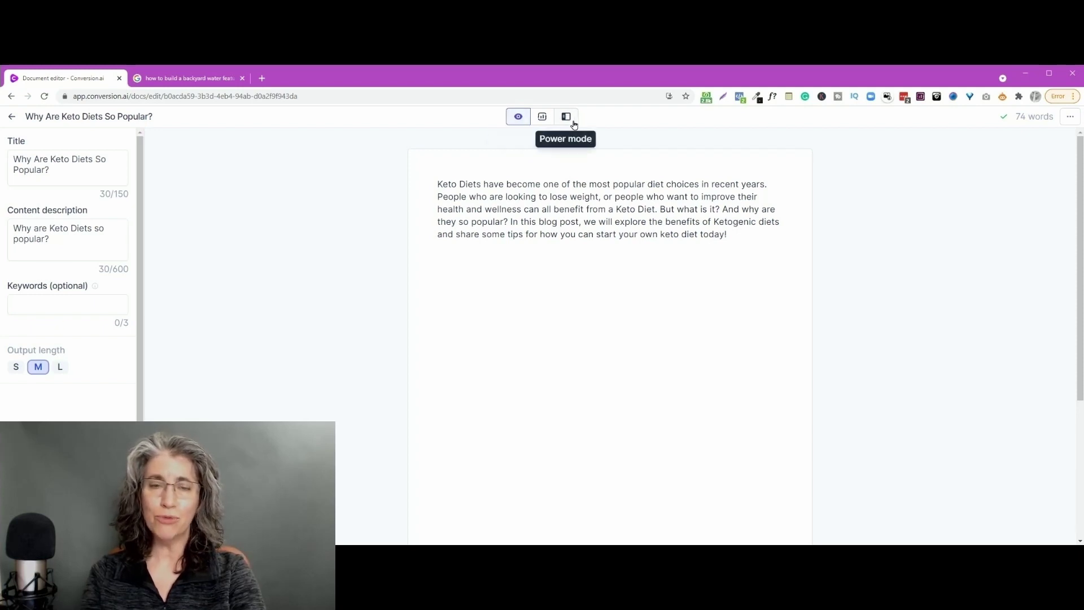
# Step: In SEO mode, create an NLP content editor query for 'Why are Keto Diets So Popular?'
pyautogui.click(543, 117)
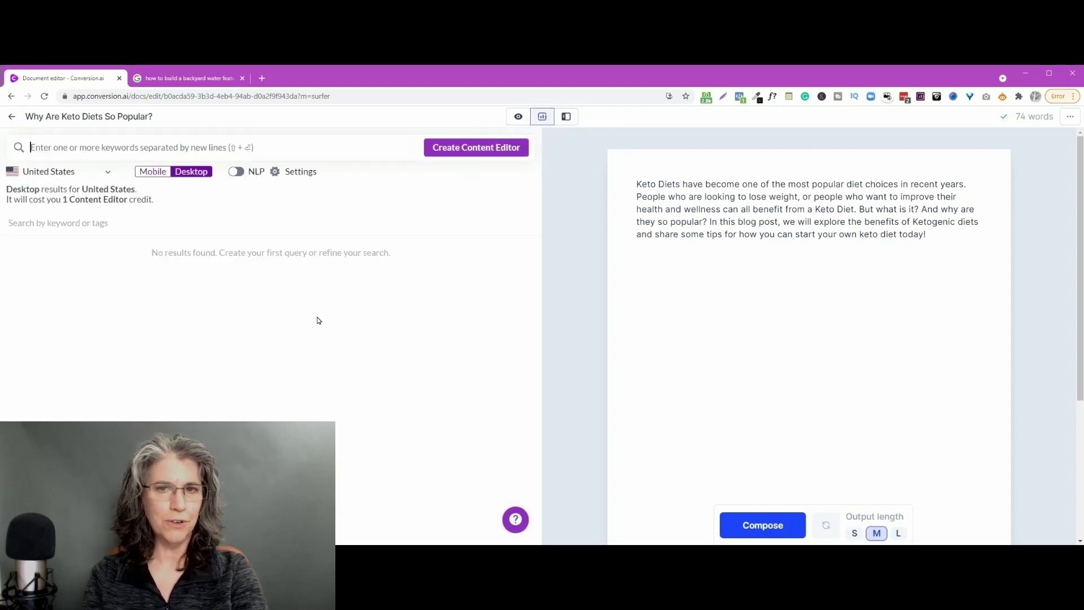
pyautogui.click(130, 146)
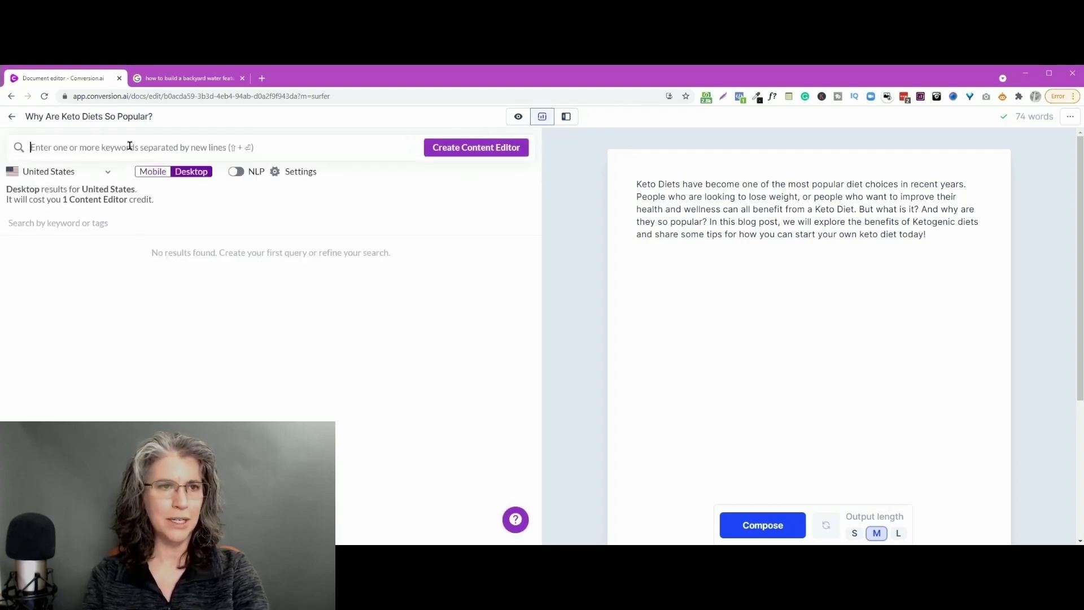
pyautogui.write('Why')
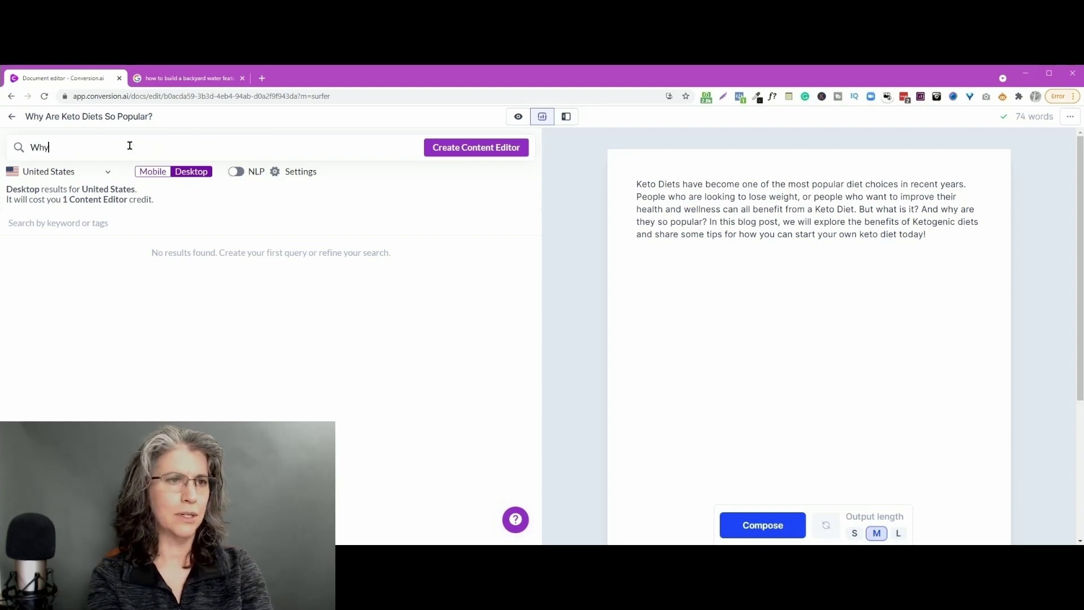
pyautogui.write(' are Keto')
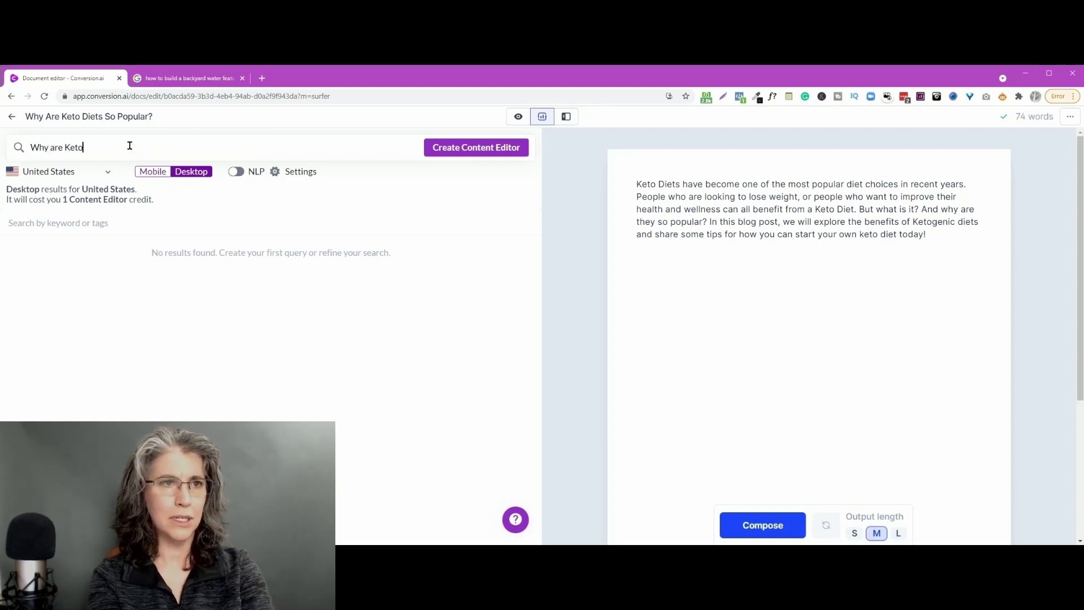
pyautogui.write(' Di')
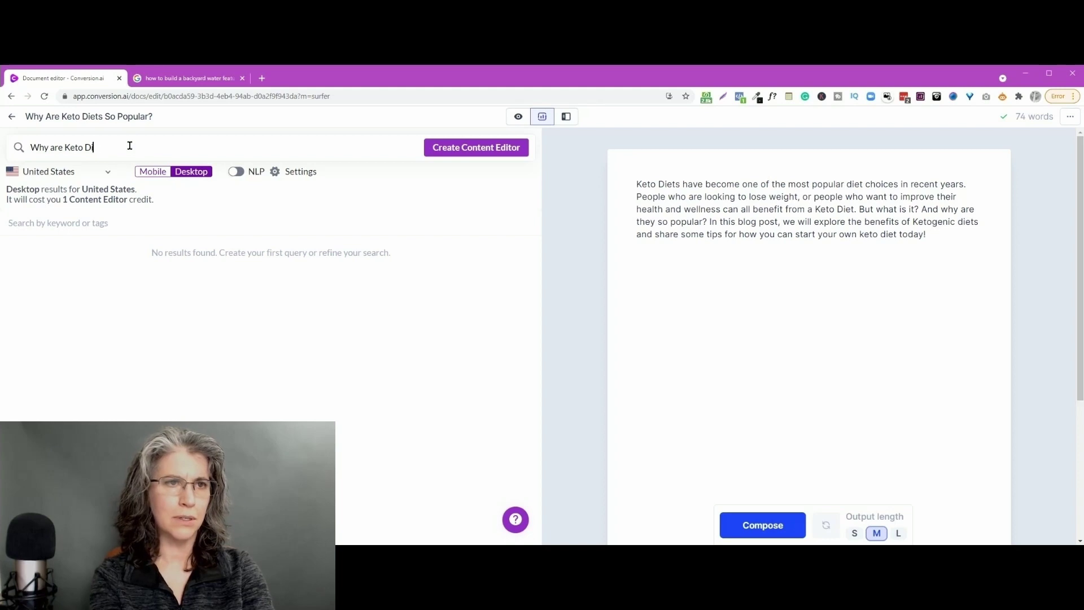
pyautogui.write('ets So Popular?')
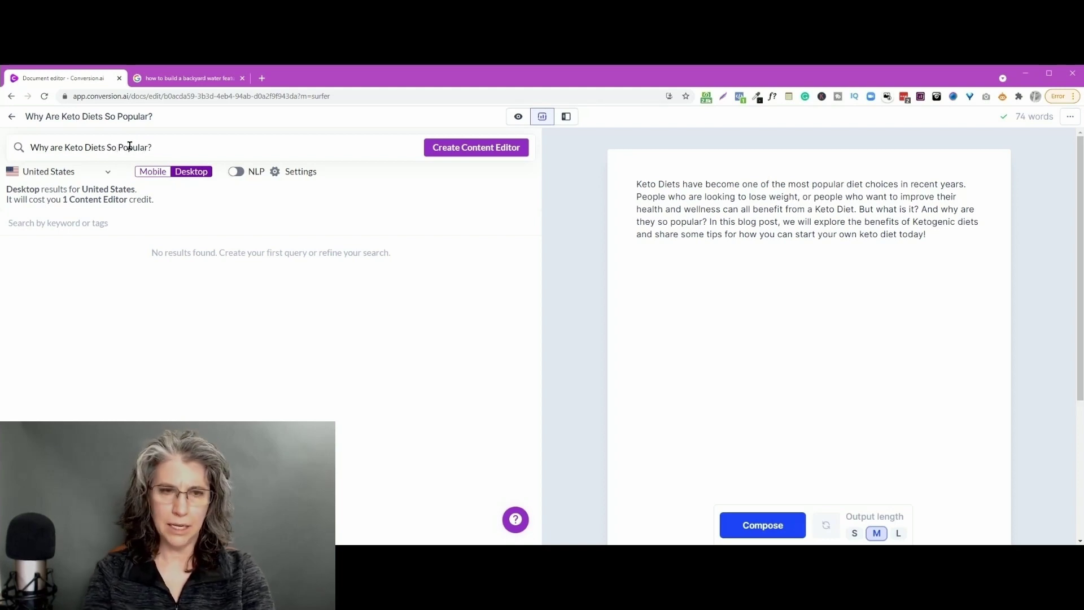
pyautogui.click(241, 173)
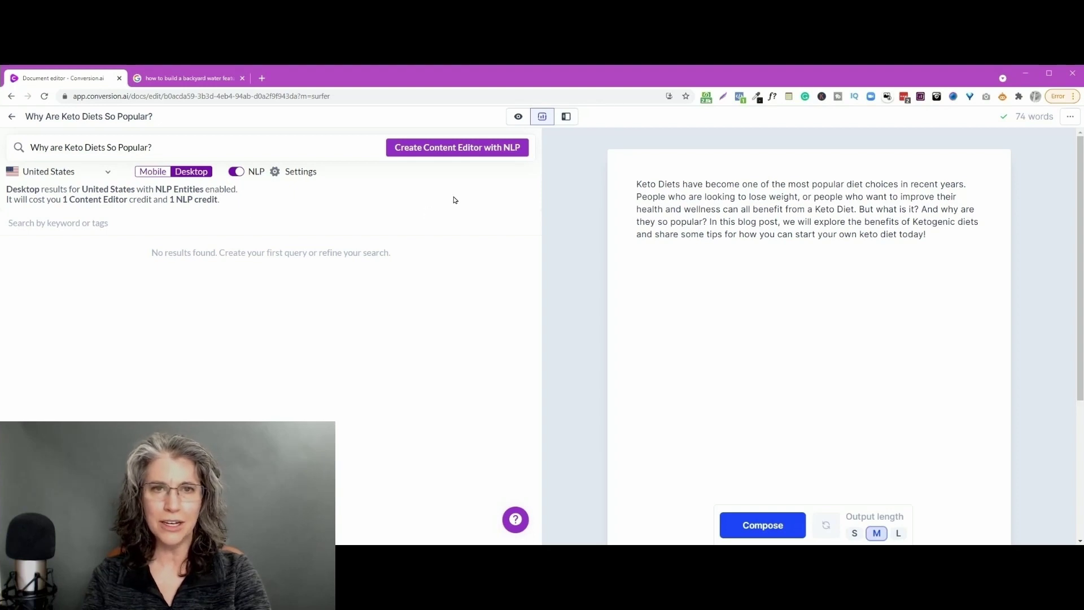
pyautogui.click(458, 147)
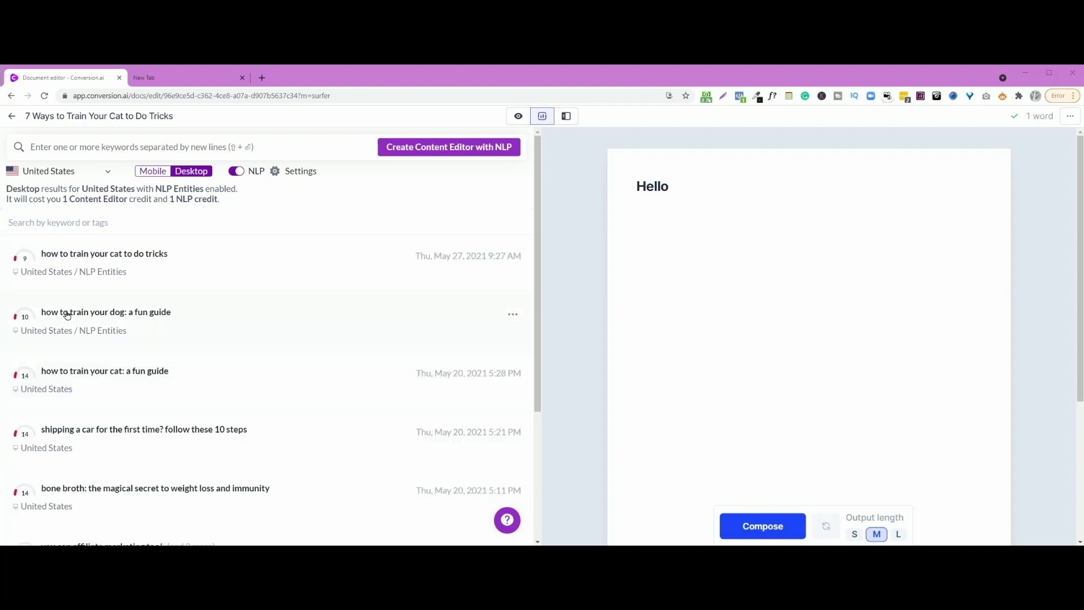
# Step: While the keto query processes, browse the saved cat tricks and affiliate marketing analyses
pyautogui.click(28, 261)
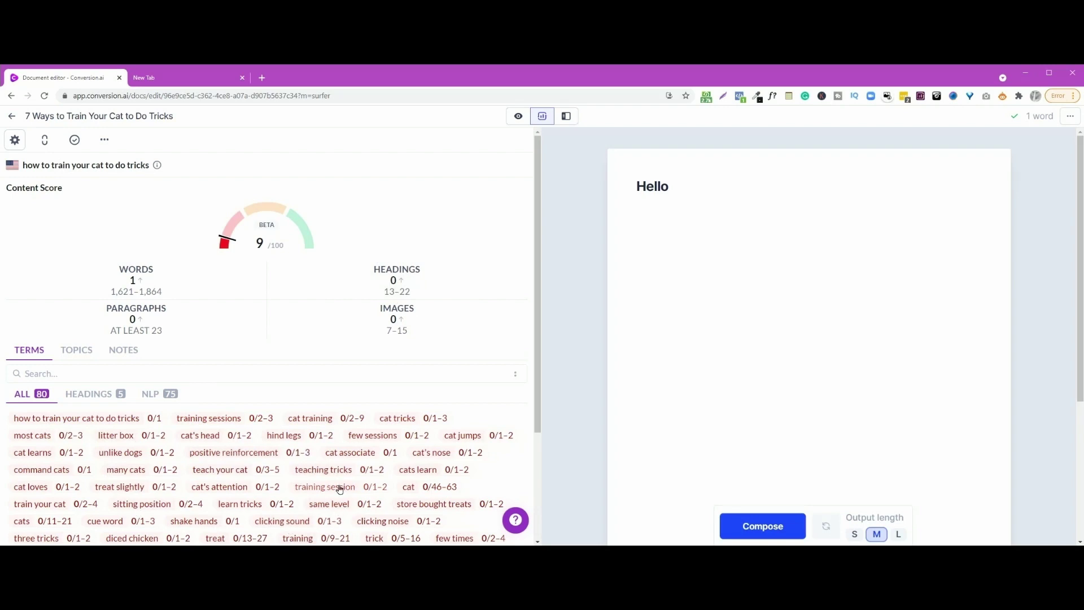
pyautogui.click(45, 141)
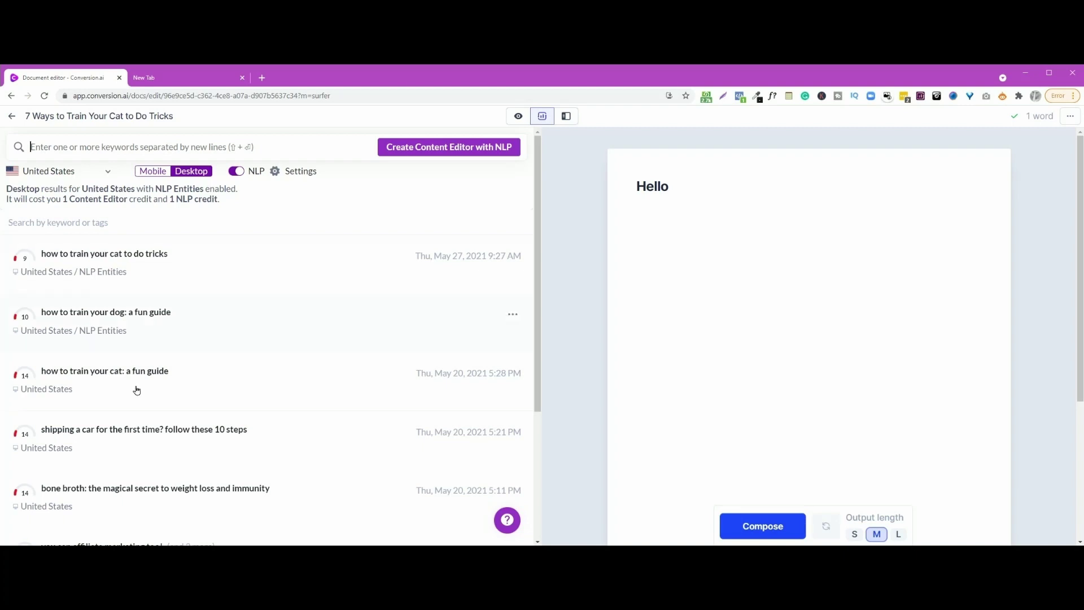
pyautogui.scroll(-3, 137, 390)
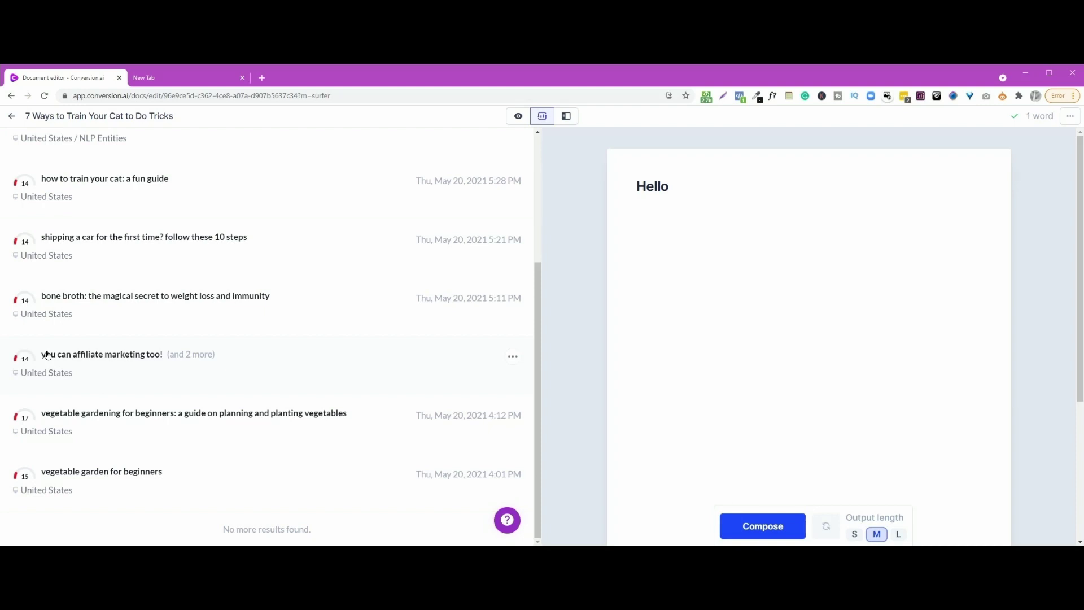
pyautogui.click(48, 355)
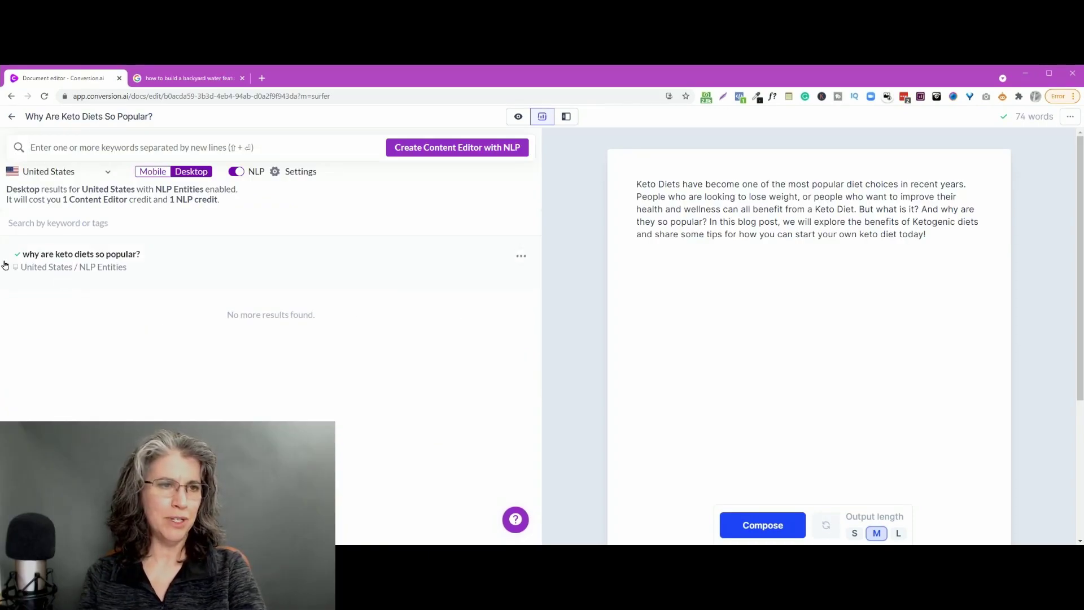
# Step: Open the finished keto analysis (score 12/100) and review its word, paragraph, heading and image targets
pyautogui.click(151, 261)
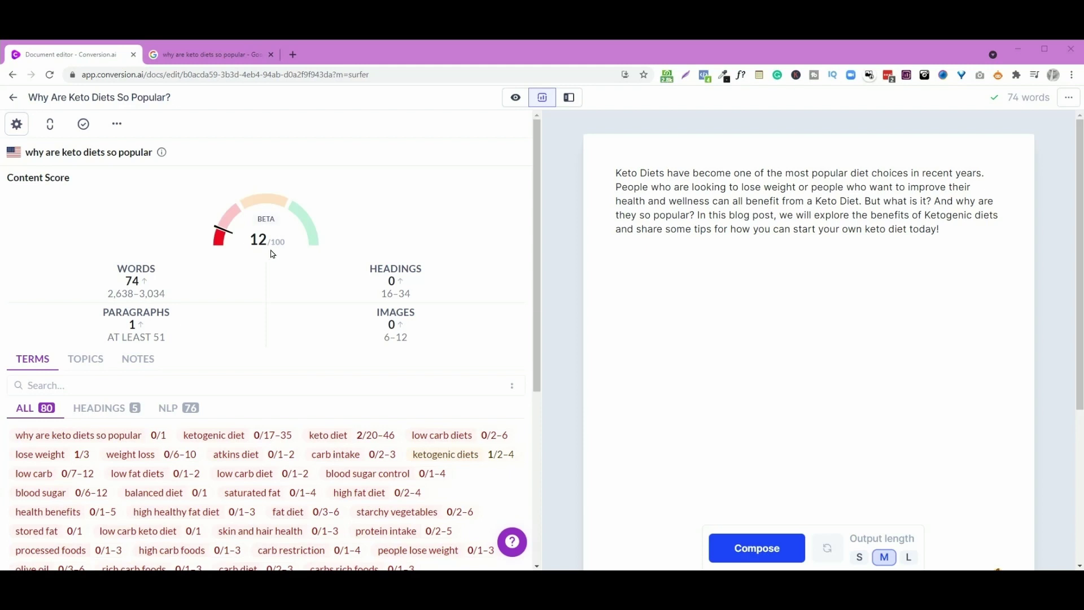
pyautogui.moveTo(239, 282)
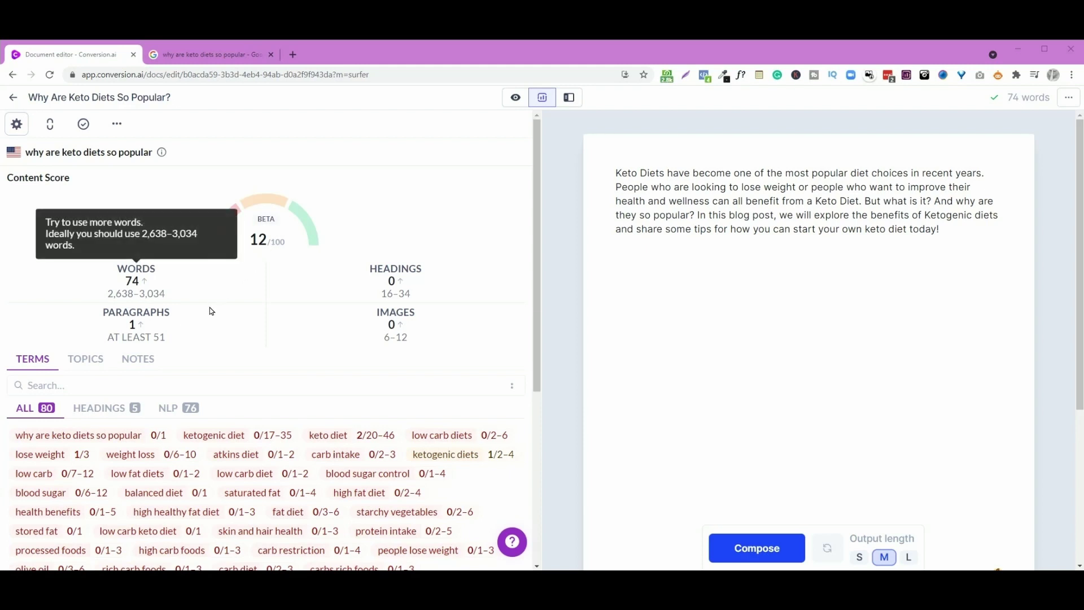
pyautogui.moveTo(232, 332)
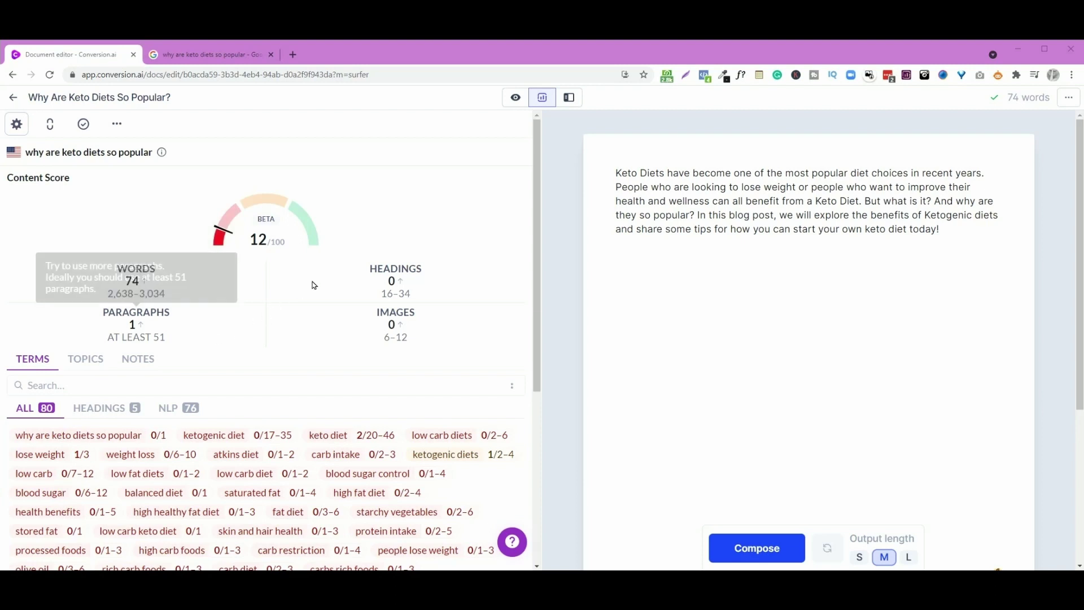
pyautogui.moveTo(314, 286)
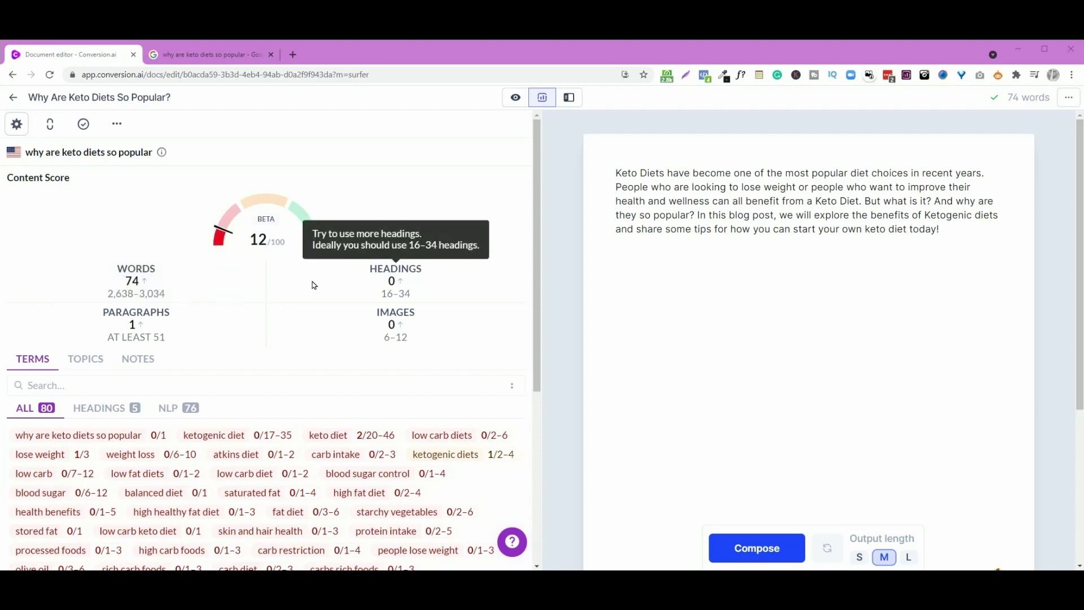
pyautogui.moveTo(309, 328)
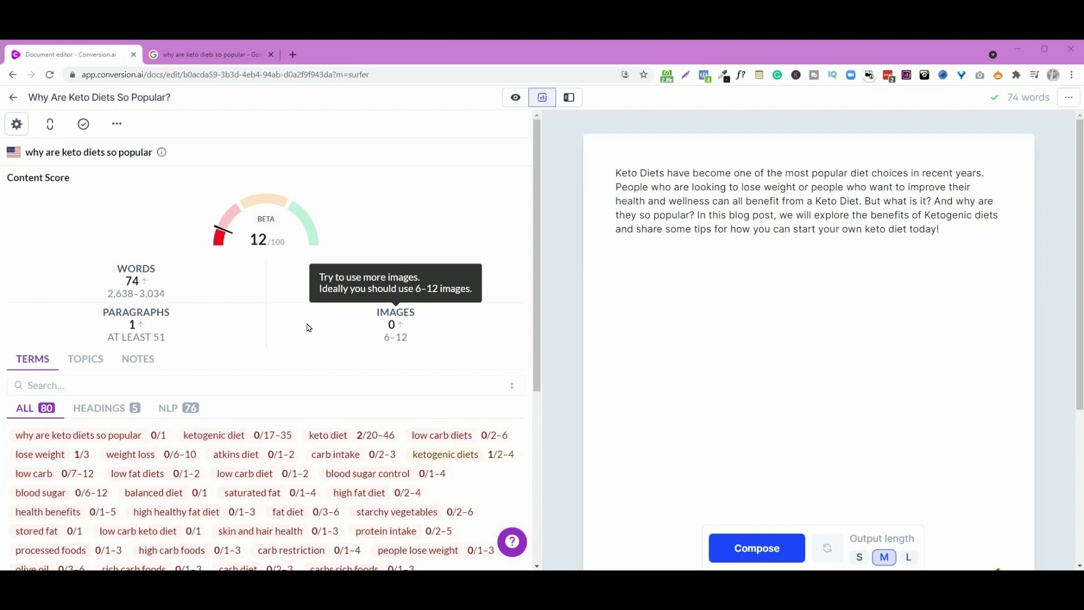
pyautogui.scroll(-3, 309, 328)
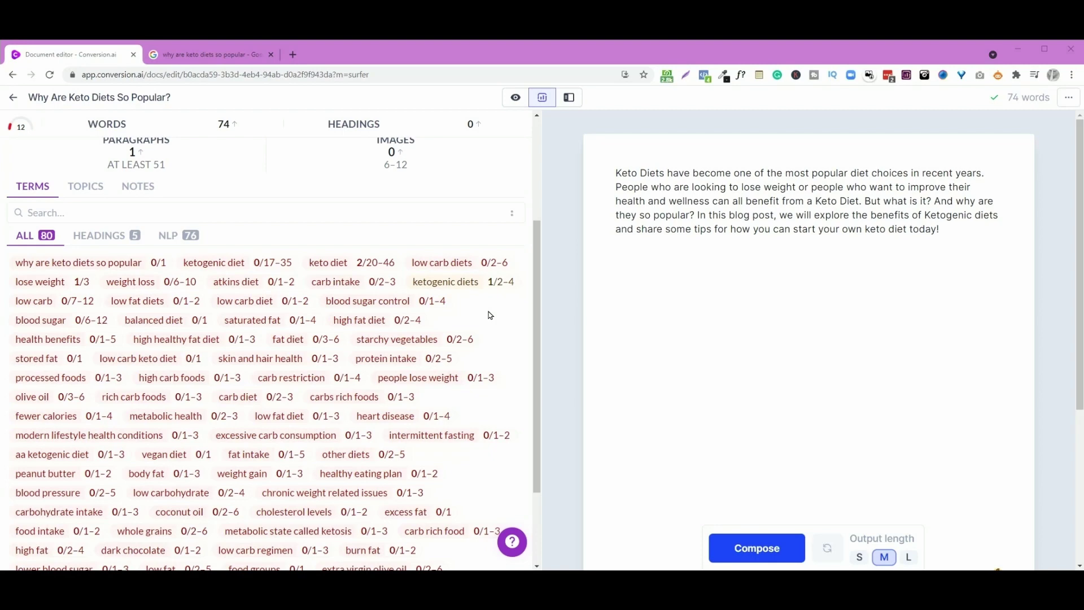
pyautogui.scroll(-3, 491, 316)
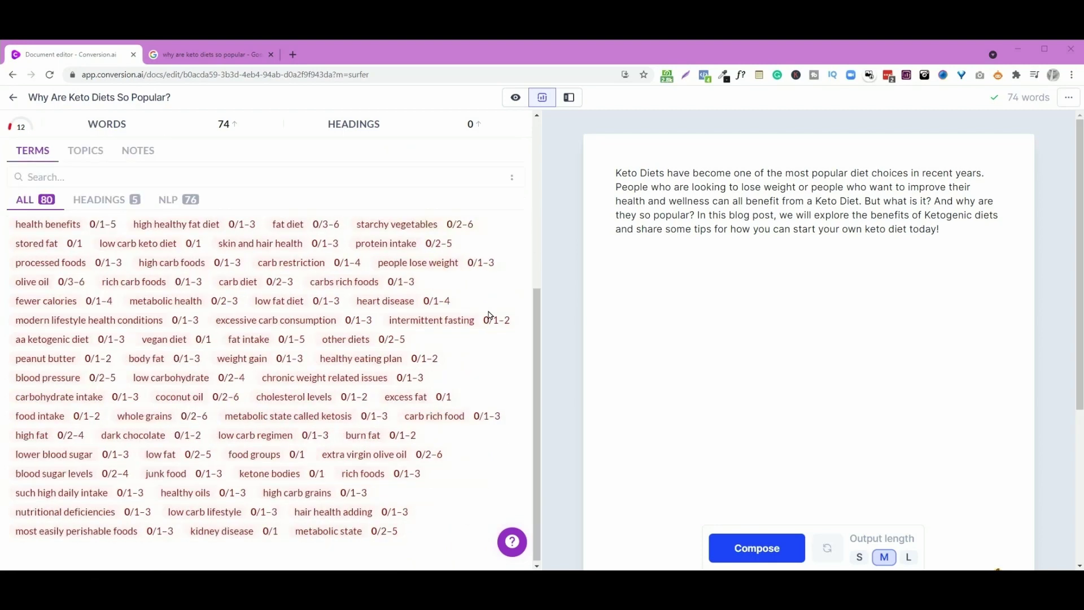
pyautogui.scroll(3, 490, 316)
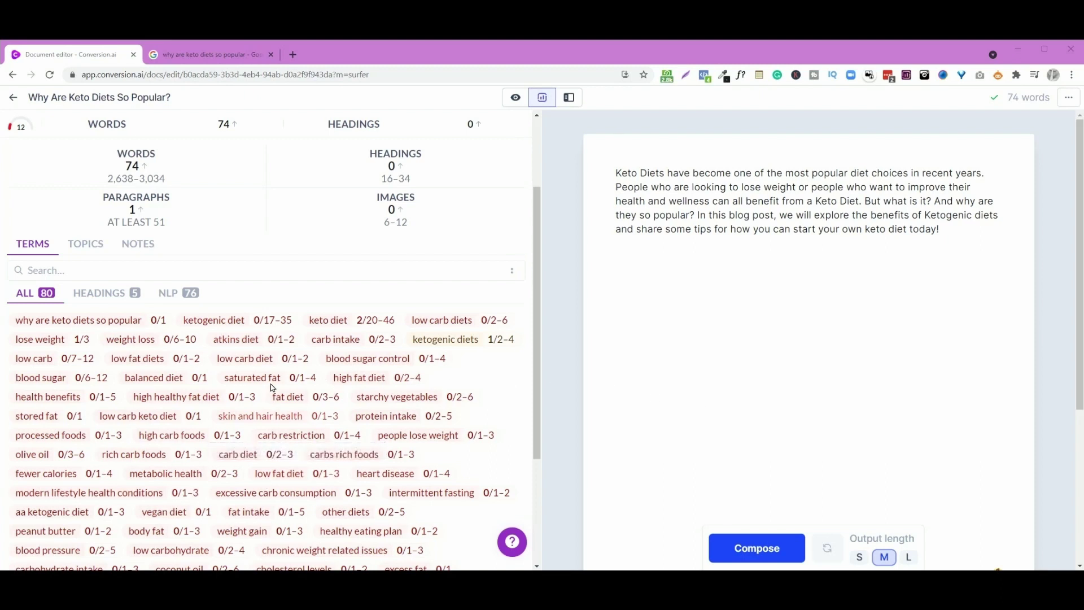
pyautogui.moveTo(230, 324)
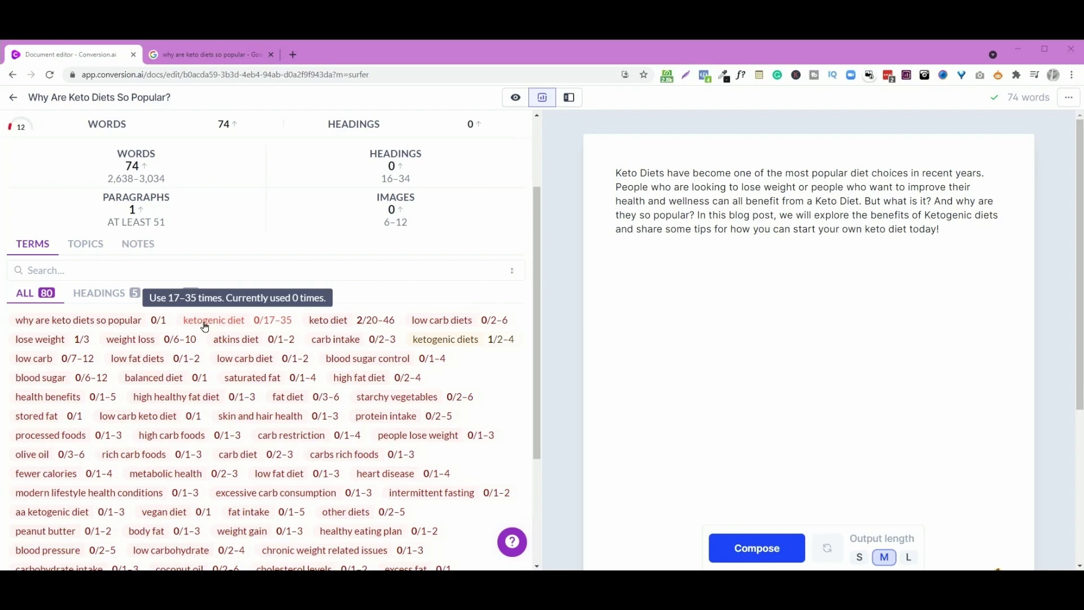
# Step: Copy the document title and paste it above the intro paragraph, removing the stray lines
pyautogui.scroll(2, 276, 220)
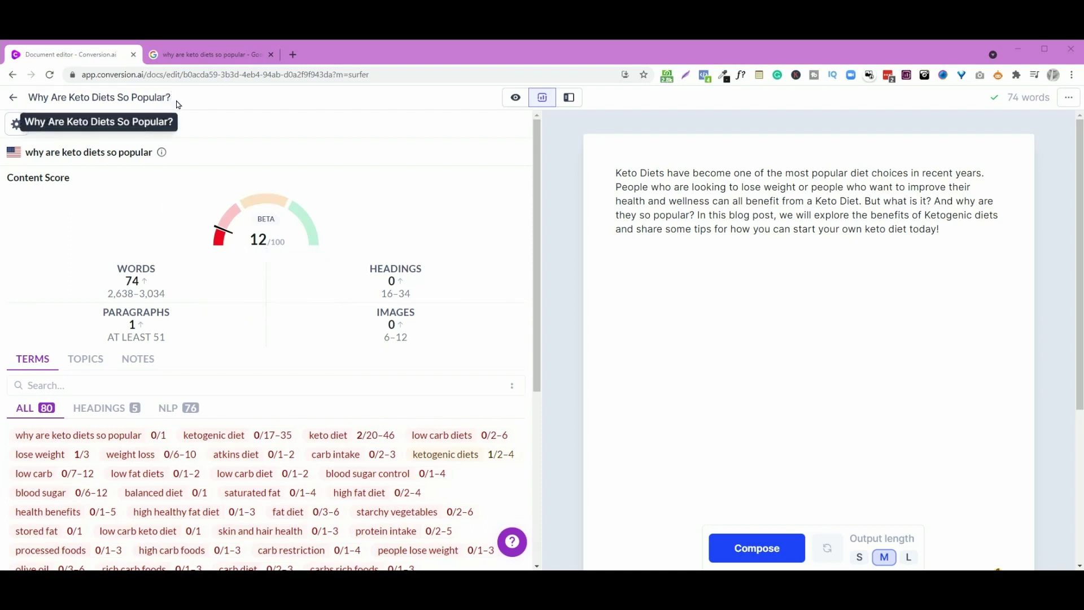
pyautogui.tripleClick(113, 99)
pyautogui.hotkey('ctrl', 'c')
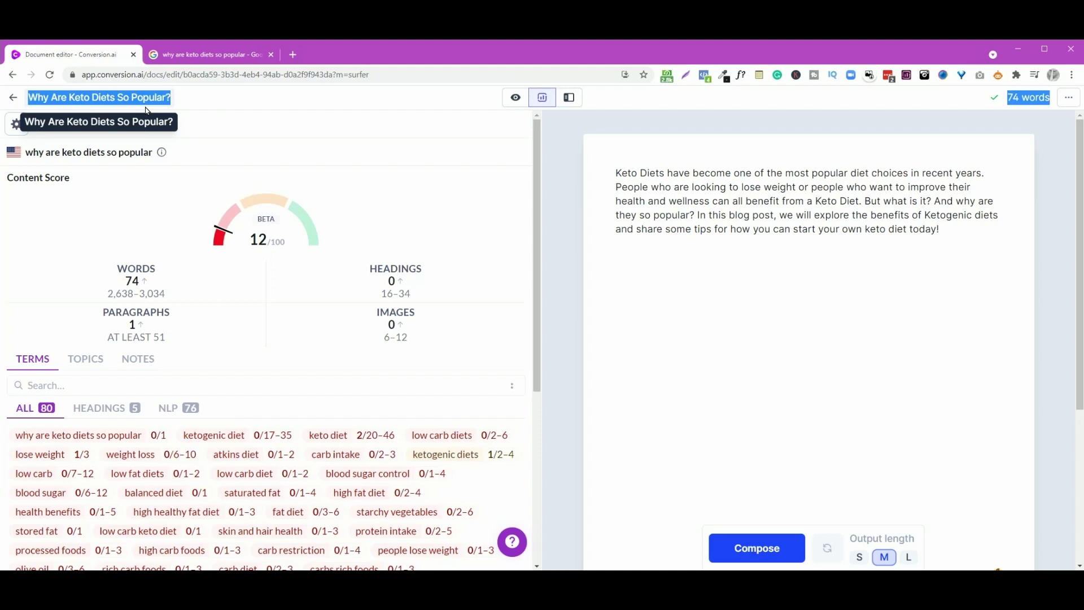
pyautogui.click(640, 231)
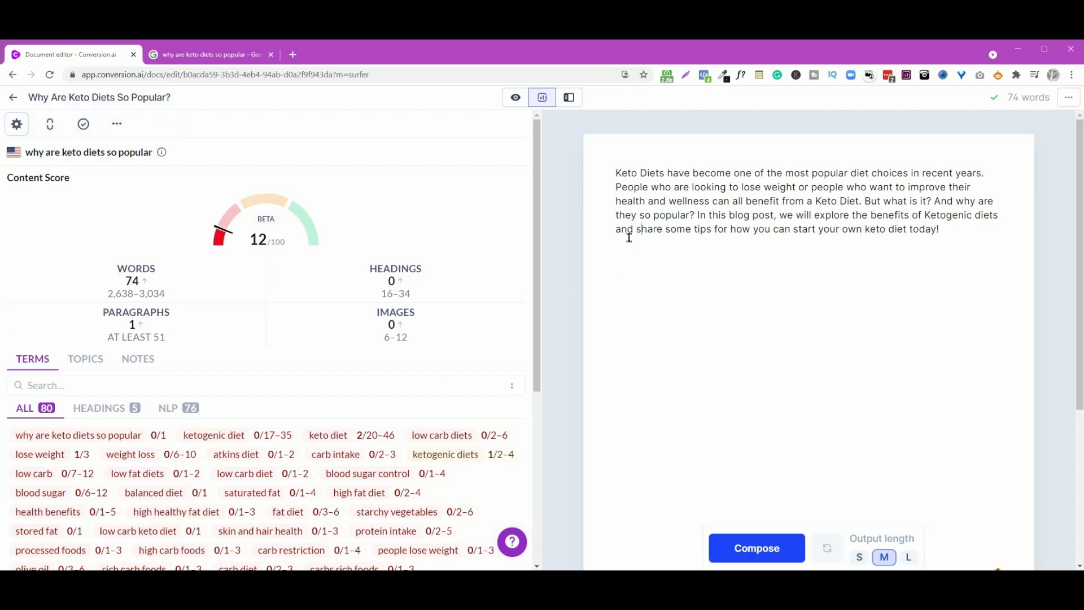
pyautogui.click(611, 170)
pyautogui.press('Return')
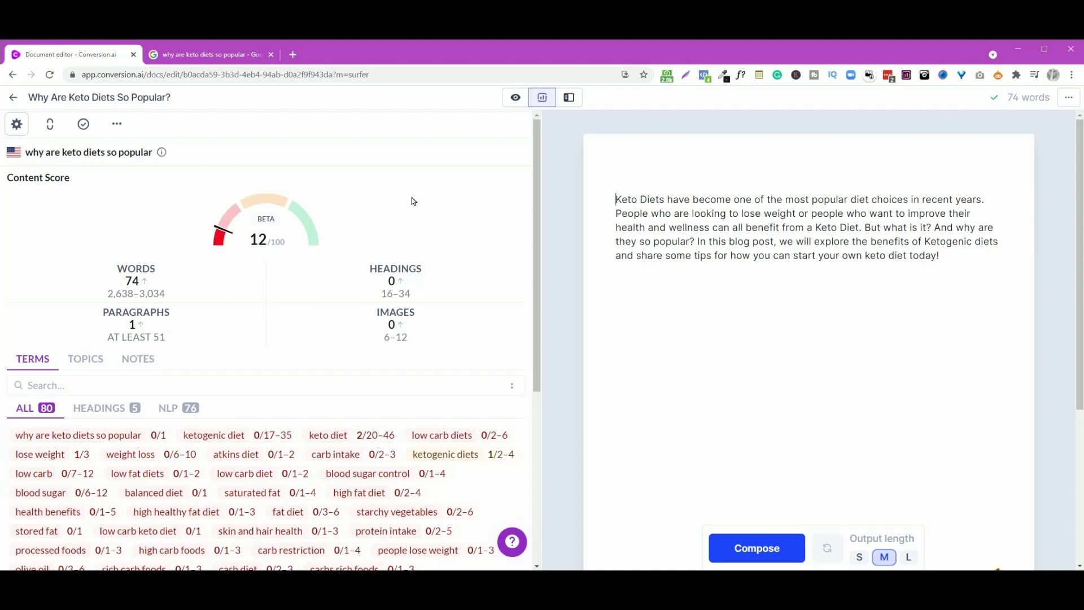
pyautogui.click(618, 171)
pyautogui.hotkey('ctrl', 'v')
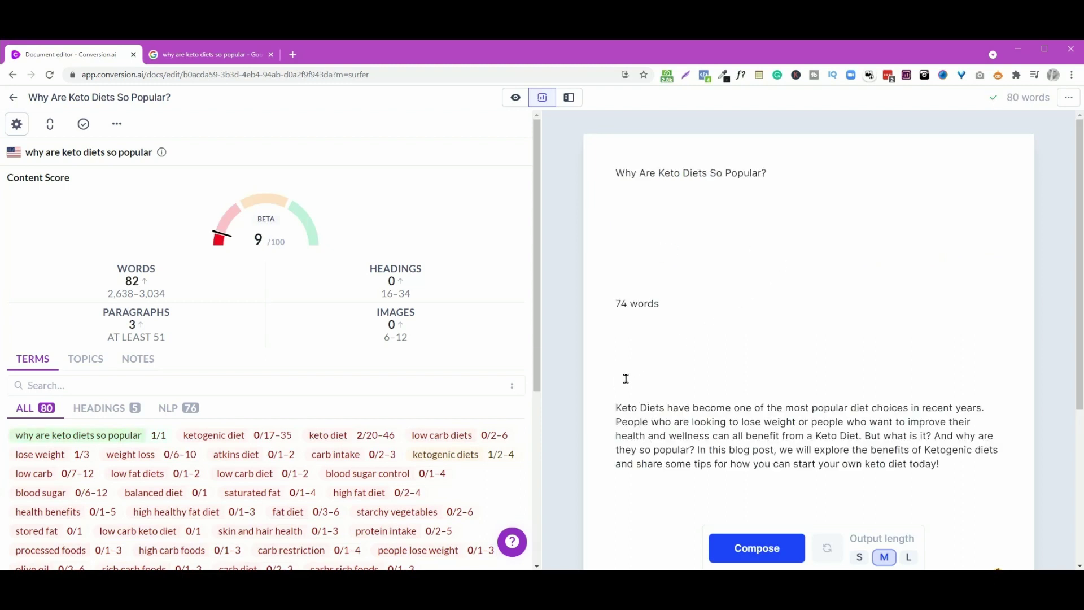
pyautogui.hotkey('shift', 'Up')
pyautogui.hotkey('shift', 'Up')
pyautogui.hotkey('shift', 'Up')
pyautogui.hotkey('shift', 'Up')
pyautogui.hotkey('shift', 'Up')
pyautogui.hotkey('shift', 'Up')
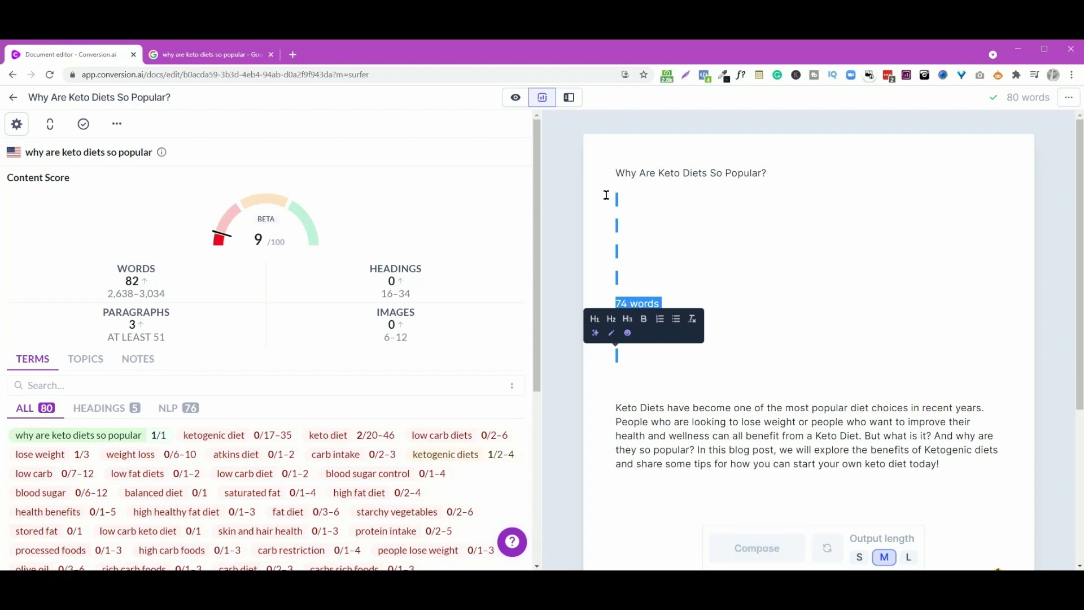
pyautogui.press('BackSpace')
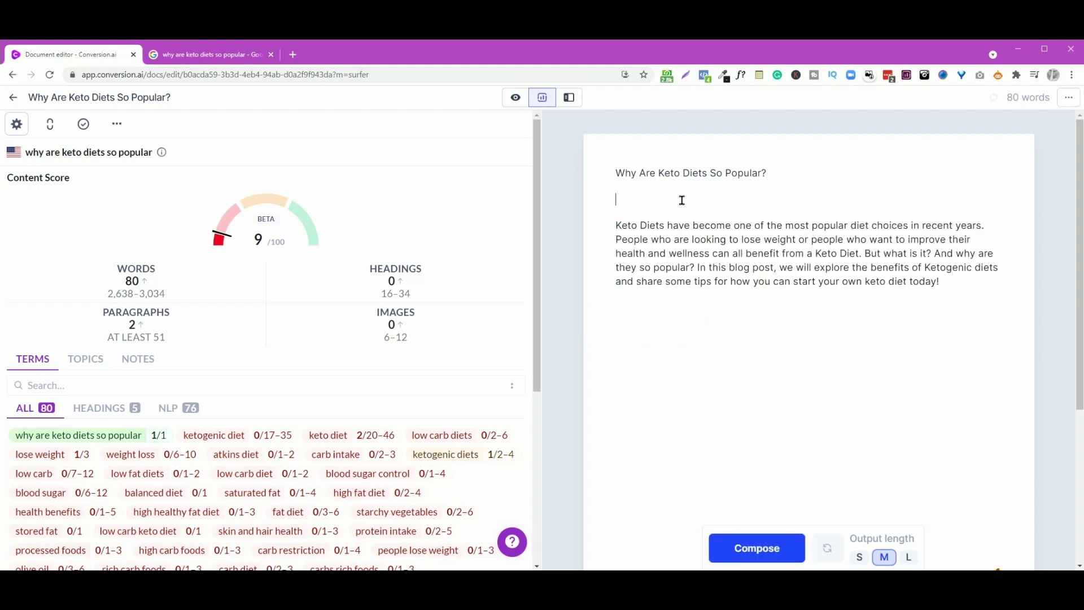
# Step: Make the pasted 'Why Are Keto Diets So Popular?' line an H1 heading, raising the score to 20
pyautogui.click(786, 172)
pyautogui.hotkey('ctrl', 'shift', 'Left')
pyautogui.hotkey('ctrl', 'shift', 'Left')
pyautogui.hotkey('ctrl', 'shift', 'Left')
pyautogui.hotkey('ctrl', 'shift', 'Left')
pyautogui.hotkey('ctrl', 'shift', 'Left')
pyautogui.hotkey('ctrl', 'shift', 'Left')
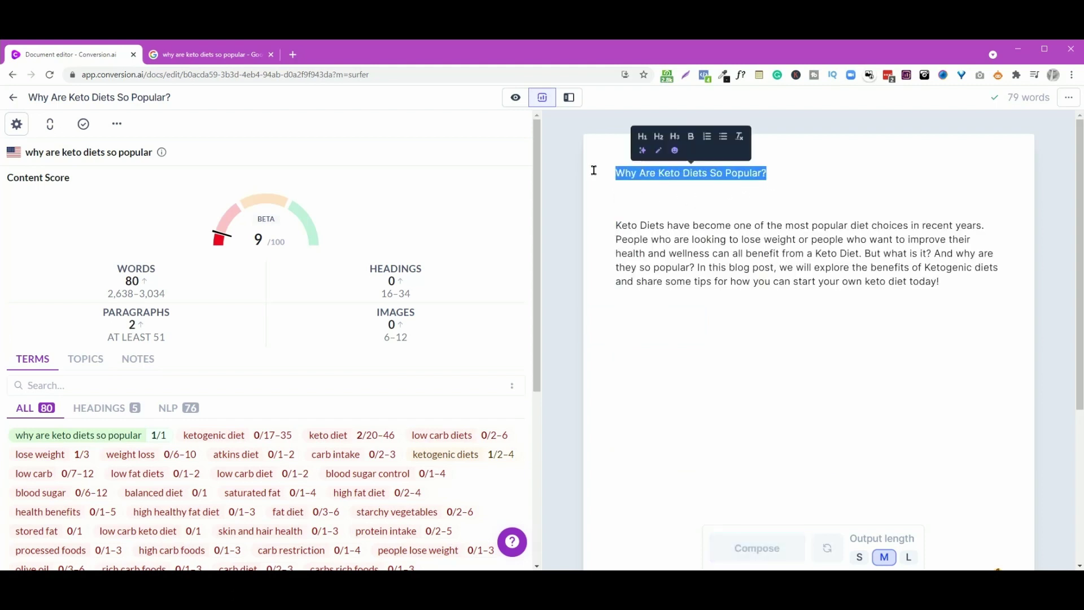
pyautogui.click(642, 137)
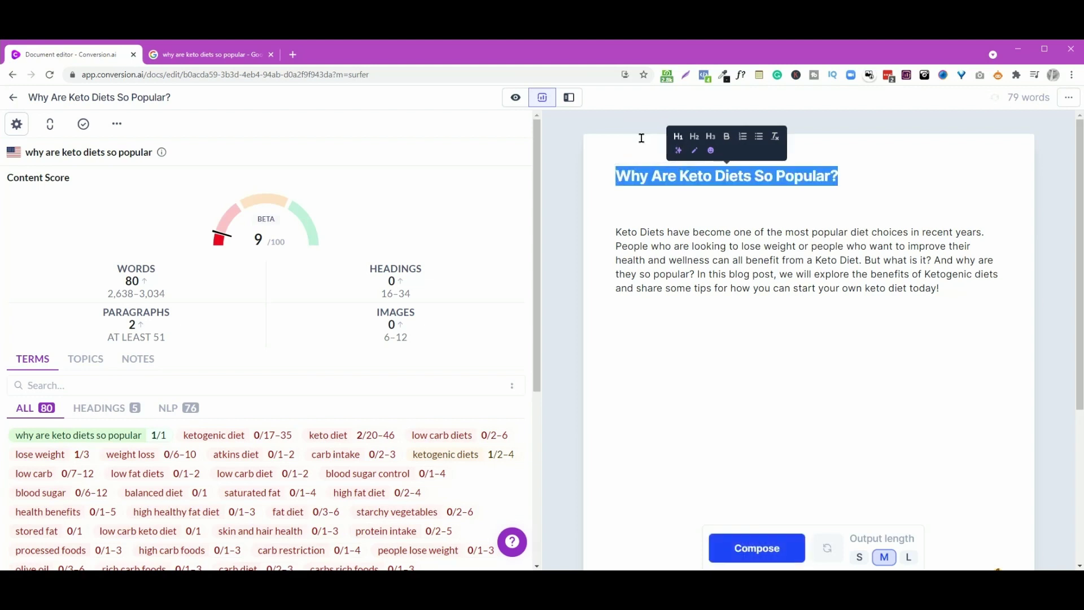
pyautogui.click(635, 205)
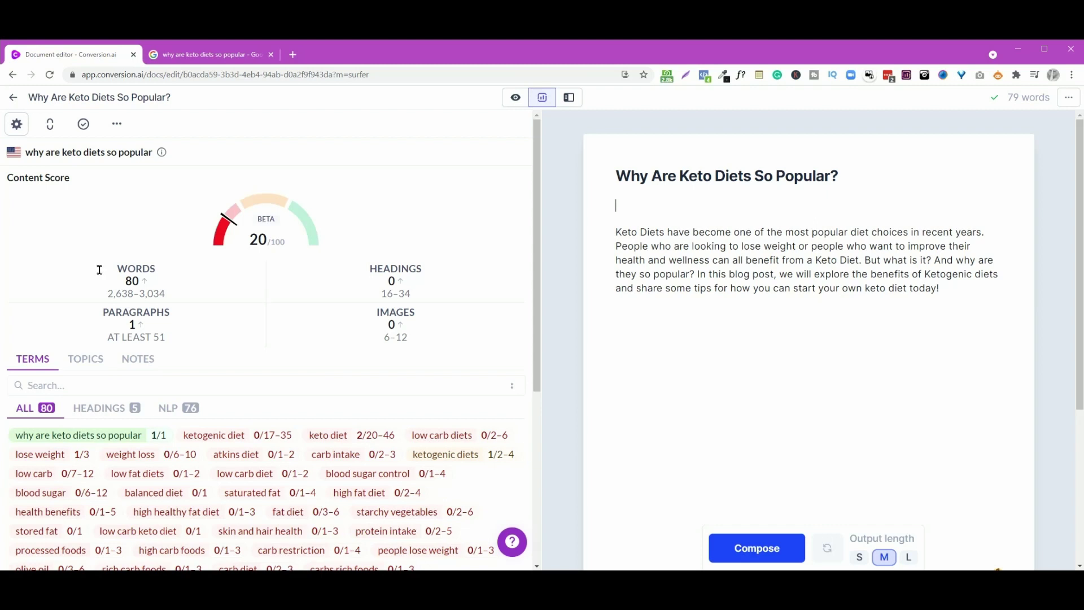
pyautogui.moveTo(89, 437)
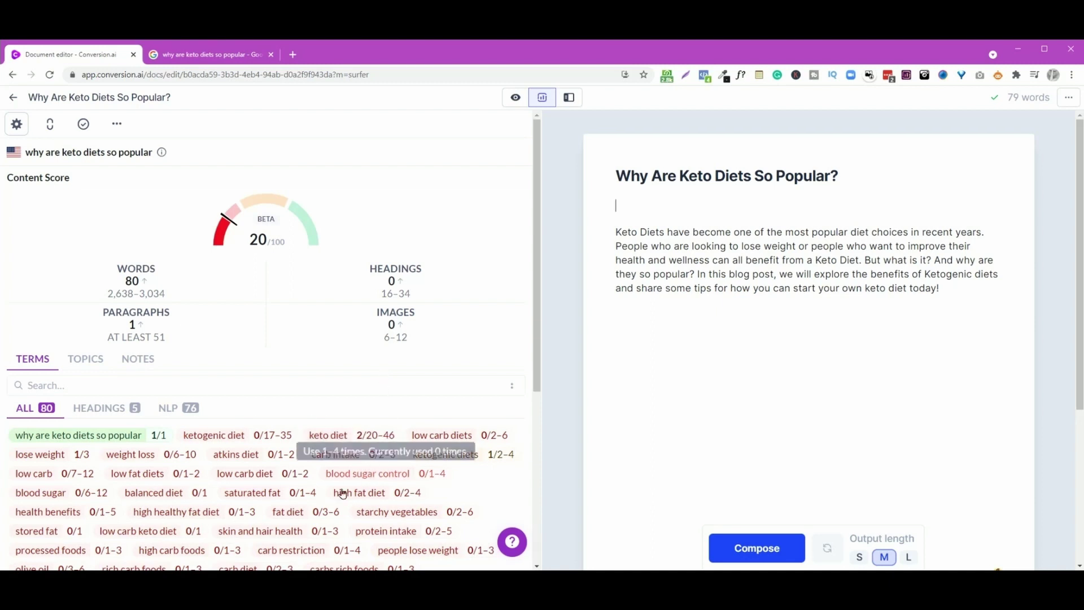
pyautogui.click(208, 56)
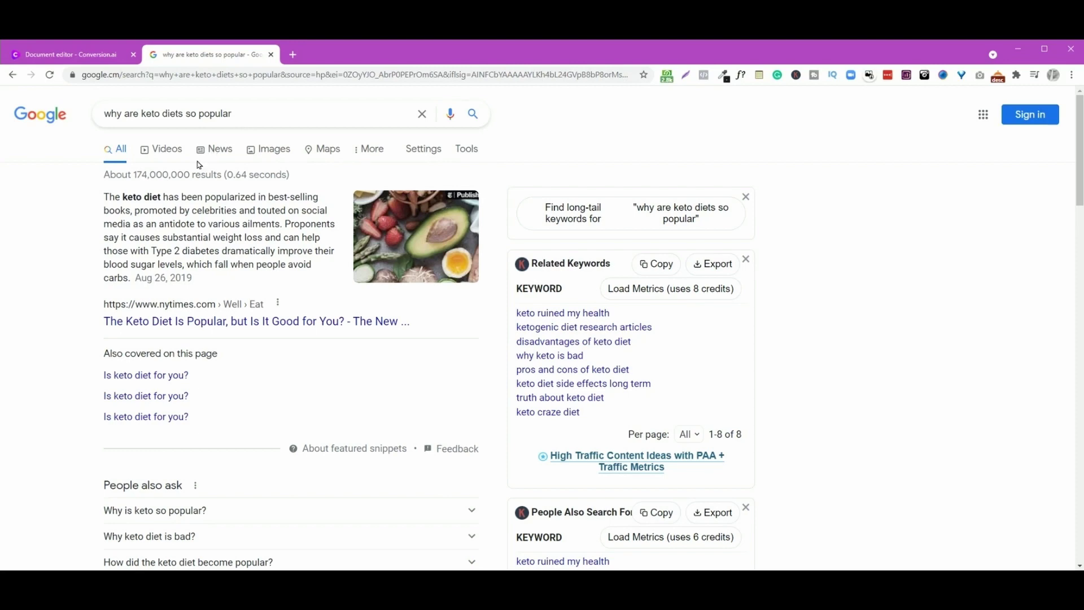
# Step: Preview the People also ask answers on why everyone does keto, unlimited foods and keto snacks
pyautogui.scroll(-4, 75, 316)
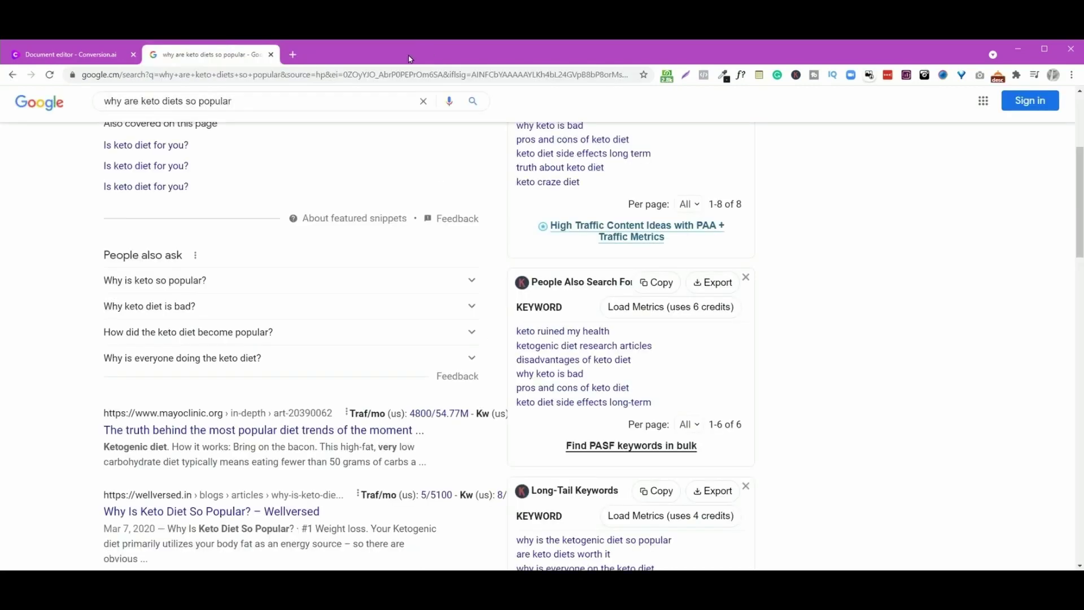
pyautogui.click(471, 362)
pyautogui.click(471, 362)
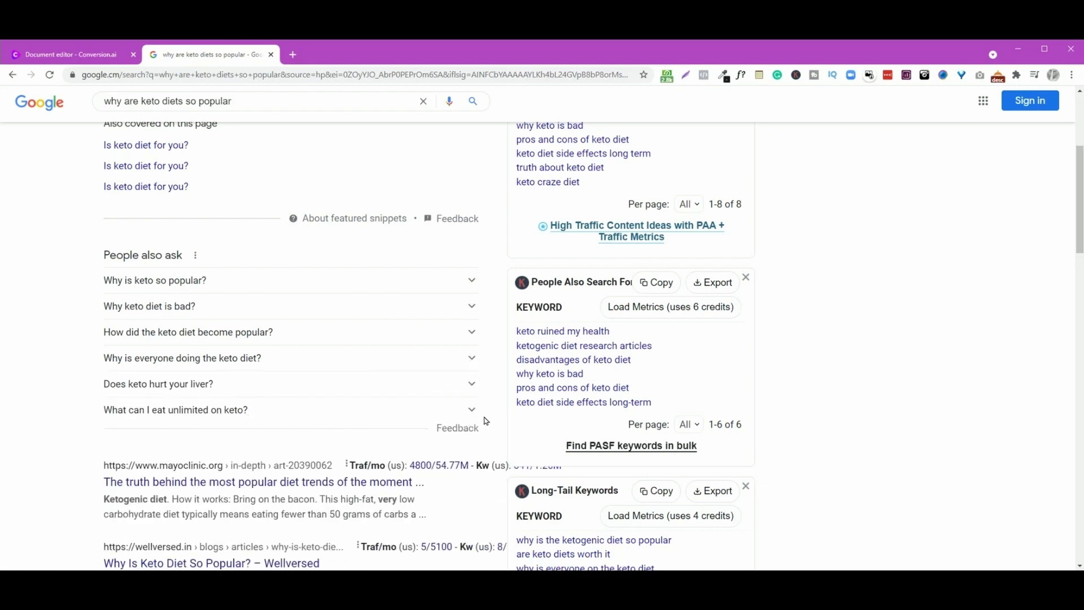
pyautogui.click(472, 411)
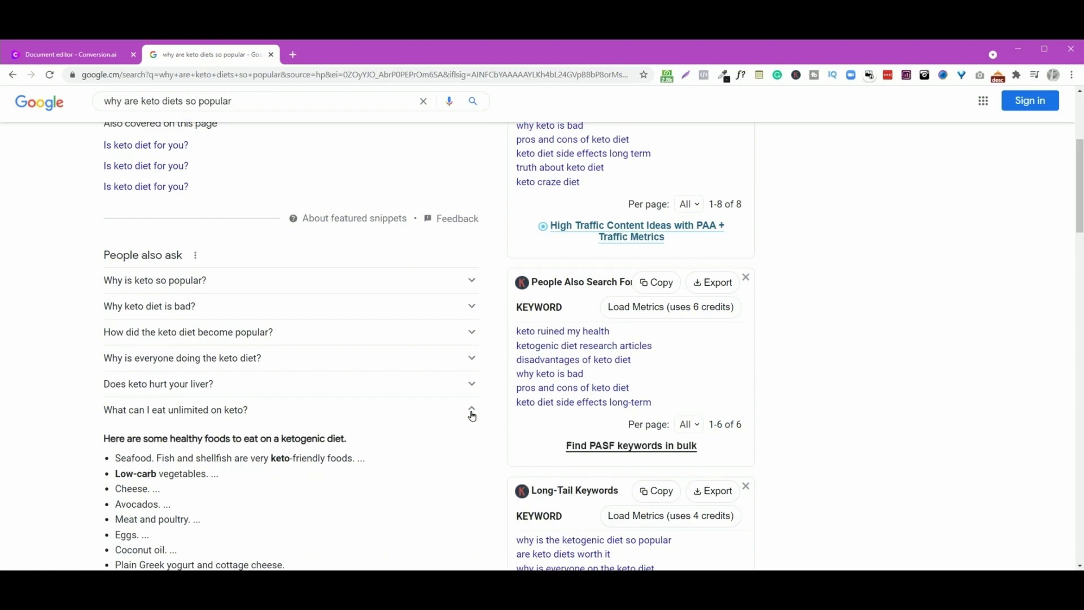
pyautogui.click(472, 415)
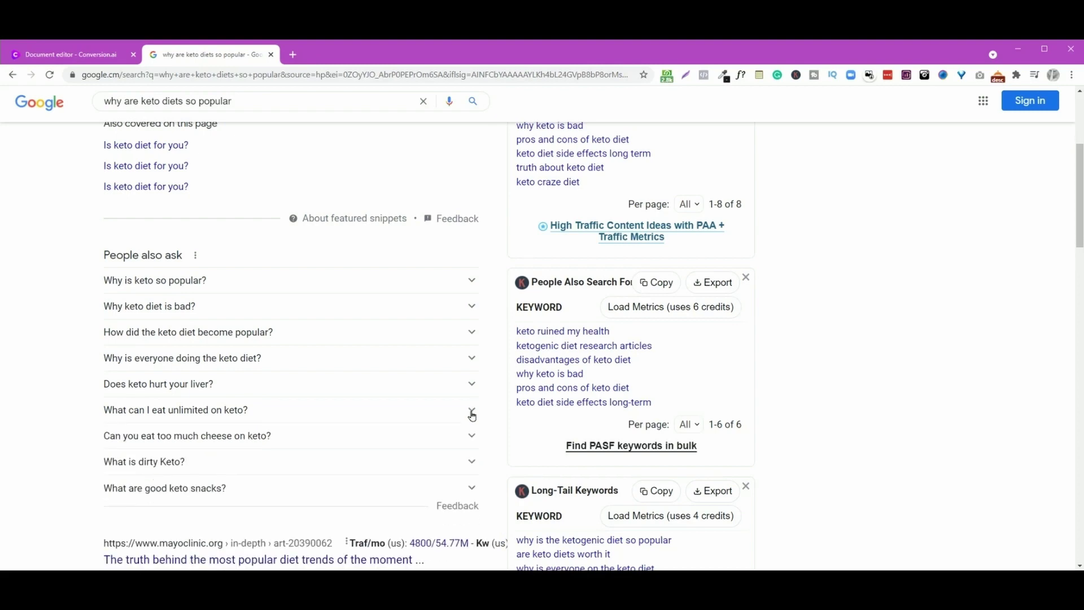
pyautogui.click(472, 490)
pyautogui.click(471, 489)
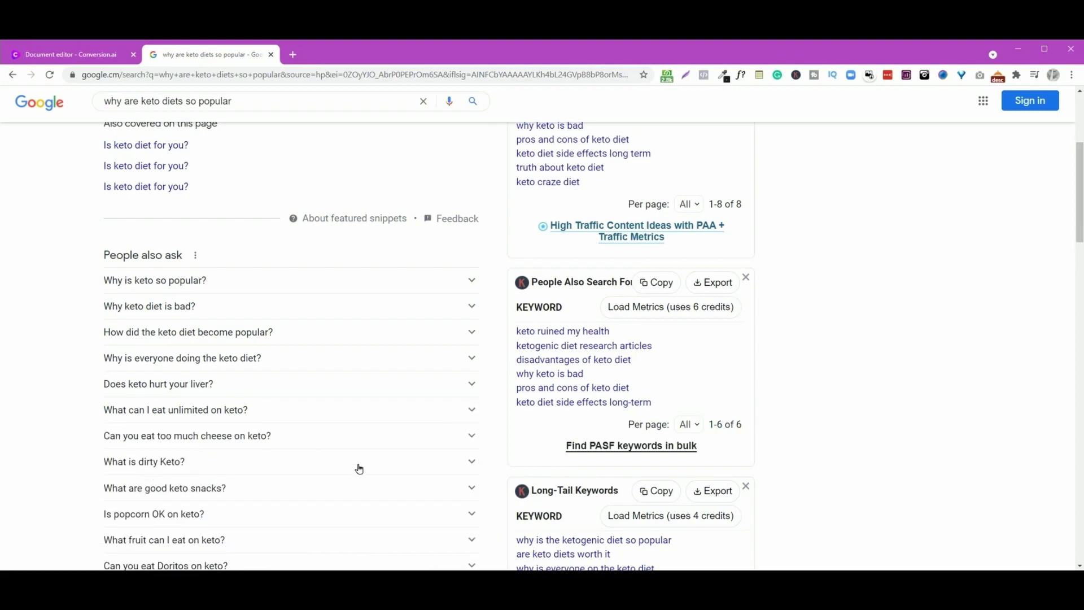
# Step: Preview the Doritos and candy answers, then select the first four People also ask questions
pyautogui.scroll(-3, 359, 469)
pyautogui.click(473, 394)
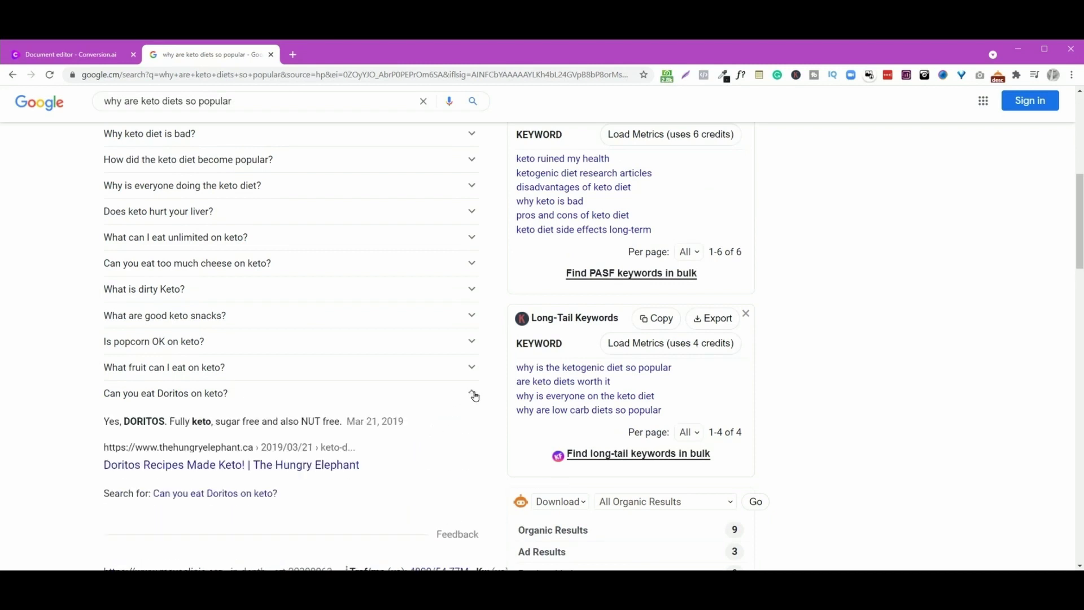
pyautogui.click(472, 393)
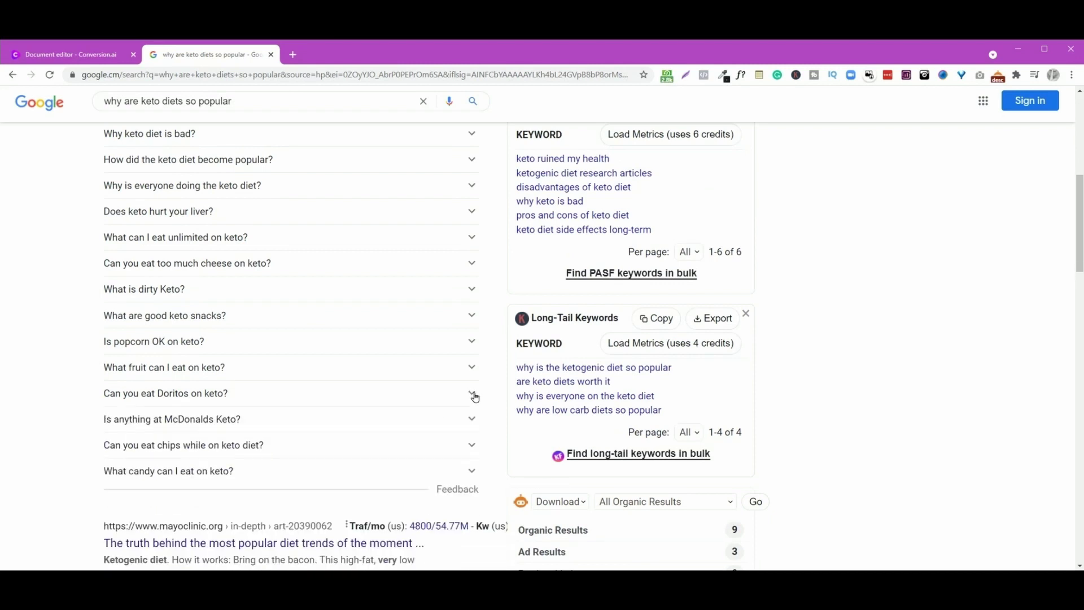
pyautogui.click(473, 473)
pyautogui.click(473, 473)
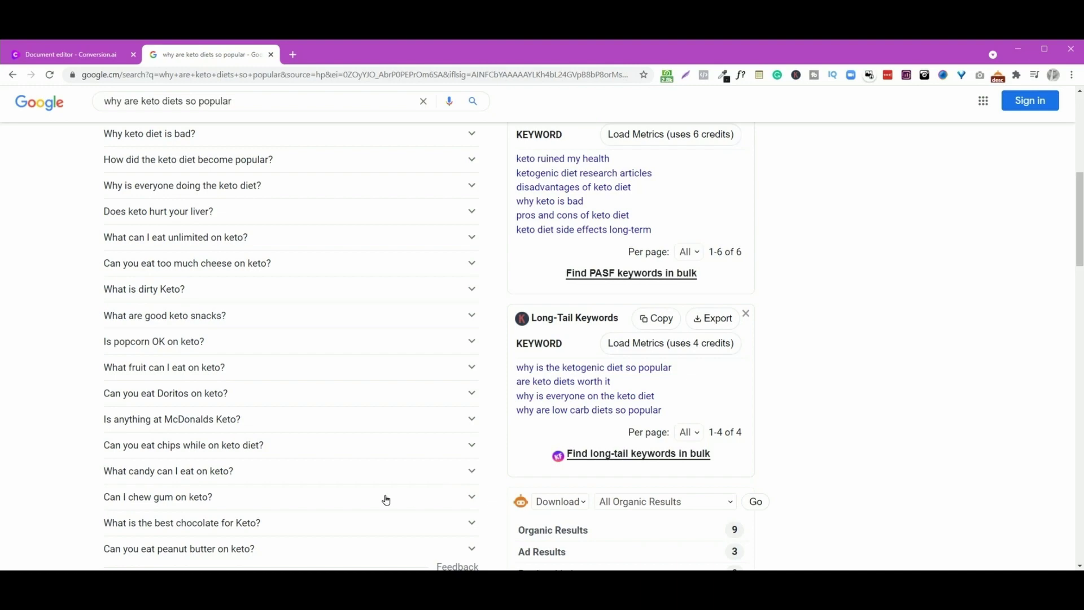
pyautogui.scroll(3, 386, 501)
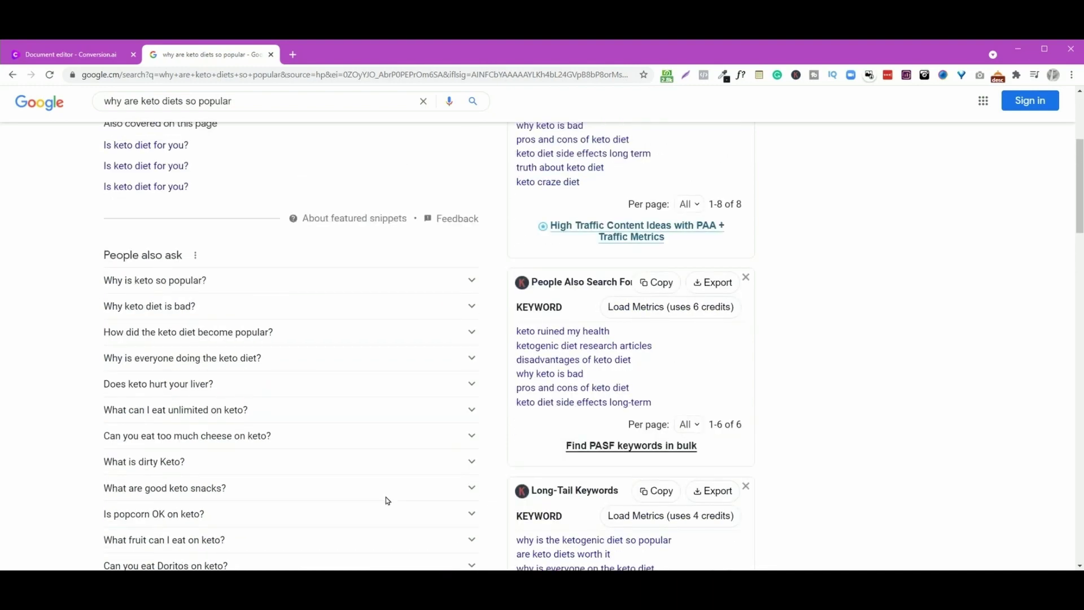
pyautogui.scroll(-1, 387, 500)
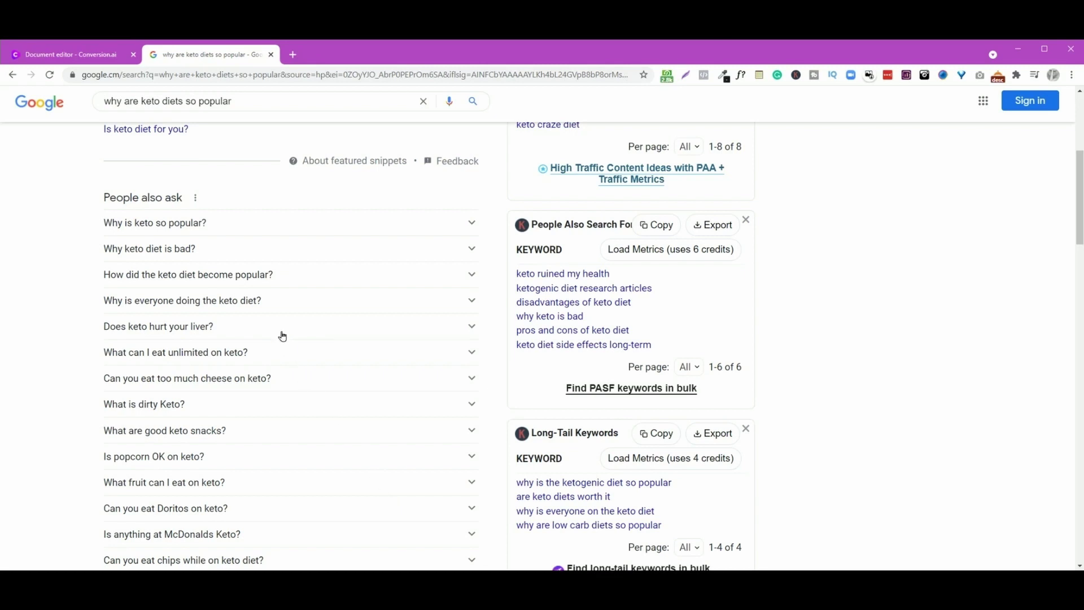
pyautogui.moveTo(271, 305); pyautogui.dragTo(78, 222)
pyautogui.hotkey('ctrl', 'c')
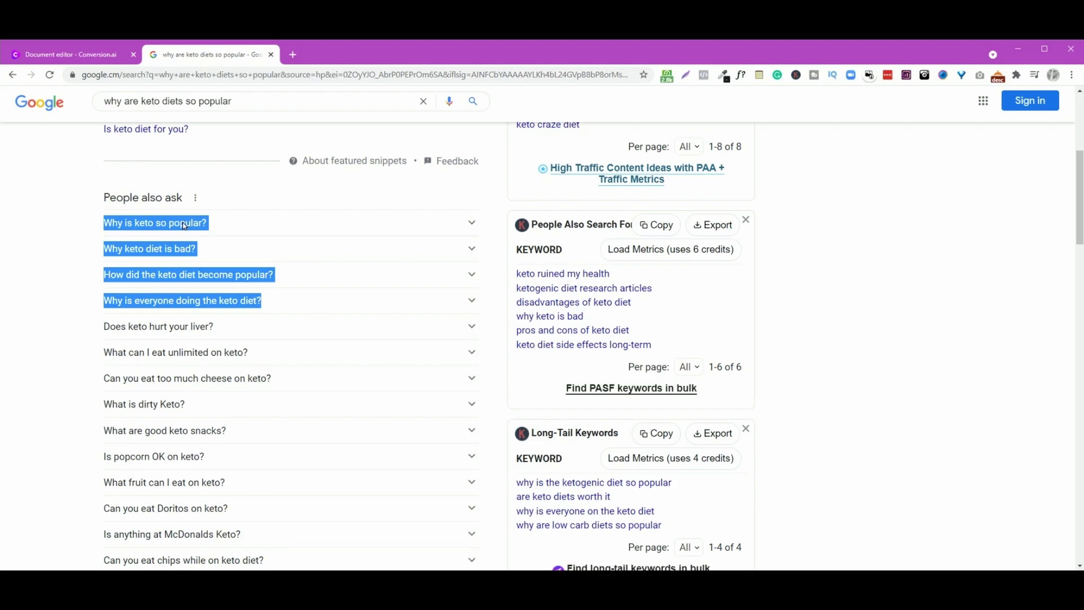
# Step: Paste the copied questions after the intro paragraph and delete the blank lines between them
pyautogui.click(56, 60)
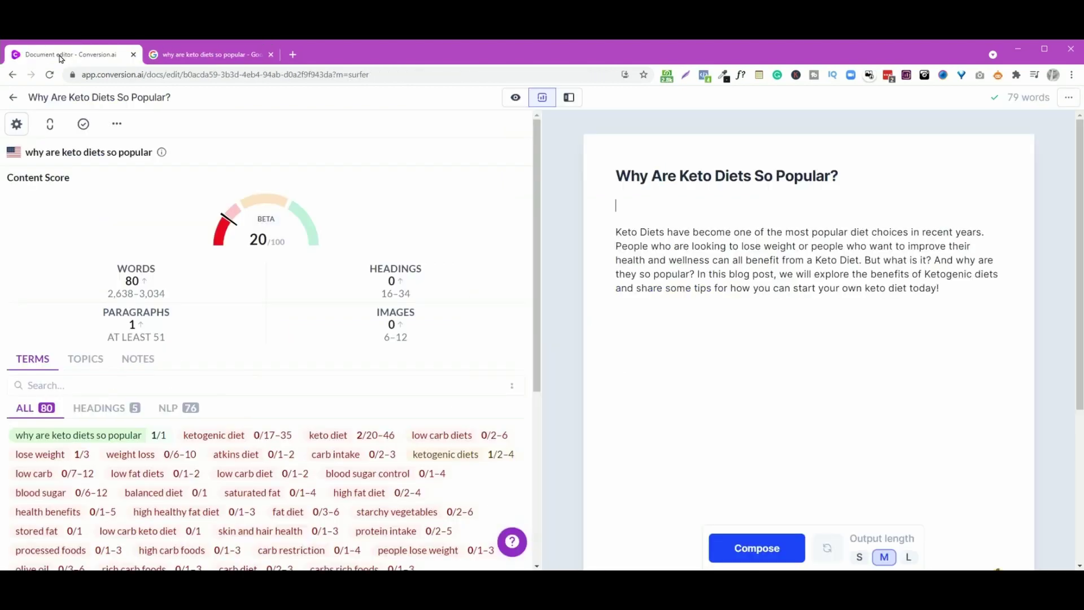
pyautogui.click(661, 345)
pyautogui.hotkey('ctrl', 'v')
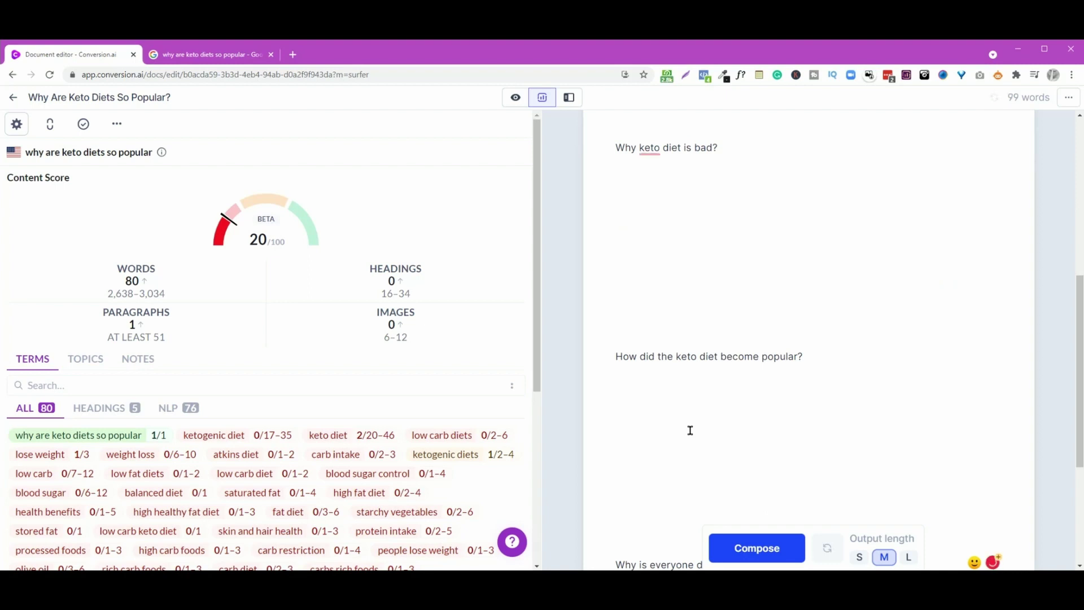
pyautogui.scroll(-3, 678, 418)
pyautogui.moveTo(629, 370); pyautogui.dragTo(609, 210)
pyautogui.press('BackSpace')
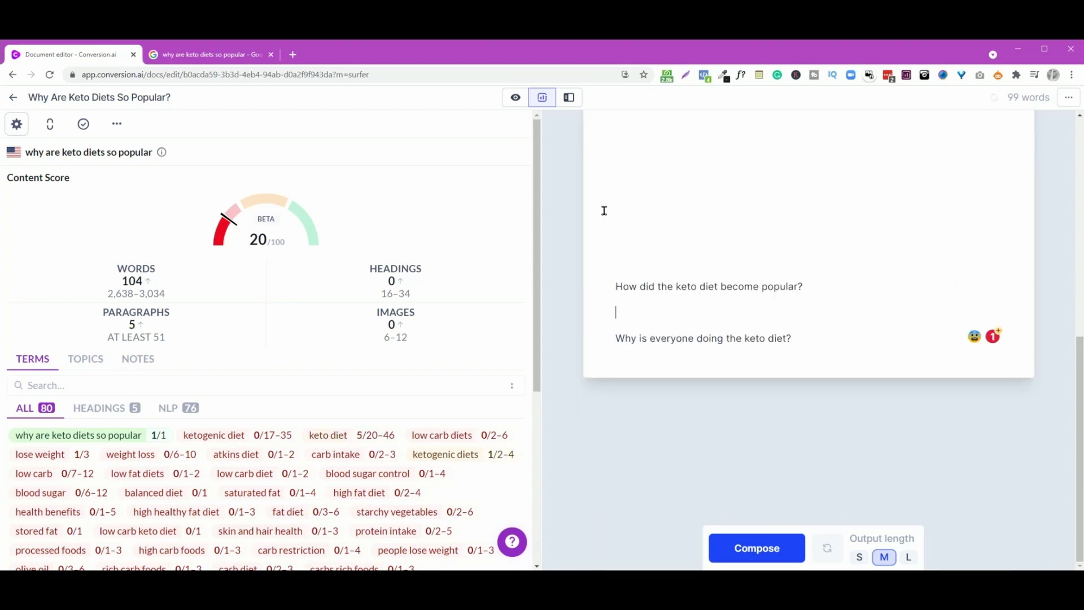
pyautogui.scroll(3, 633, 247)
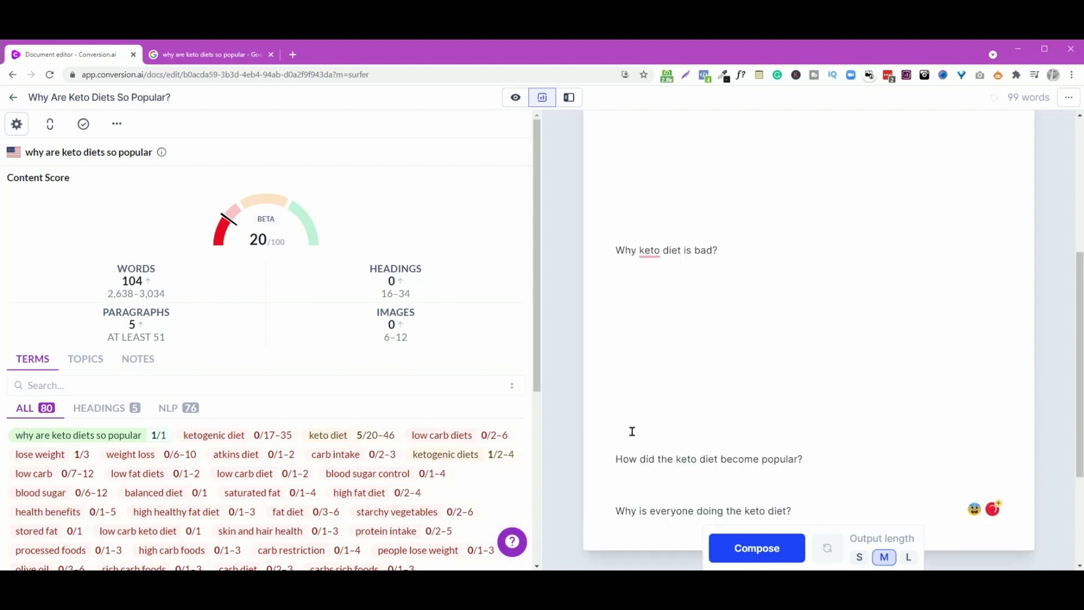
pyautogui.moveTo(625, 438); pyautogui.dragTo(594, 278)
pyautogui.press('BackSpace')
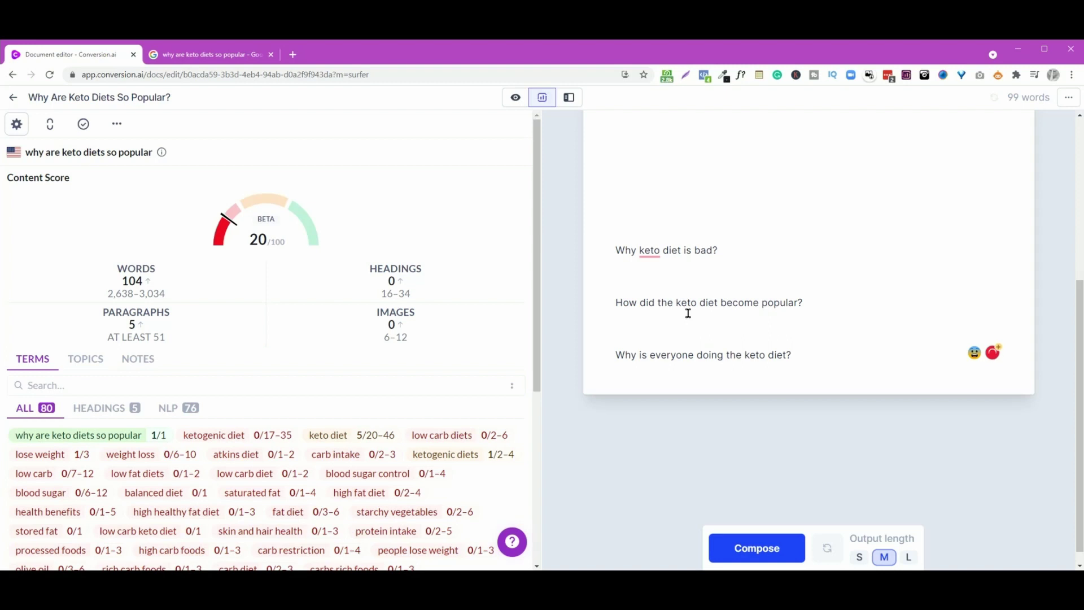
pyautogui.scroll(3, 688, 310)
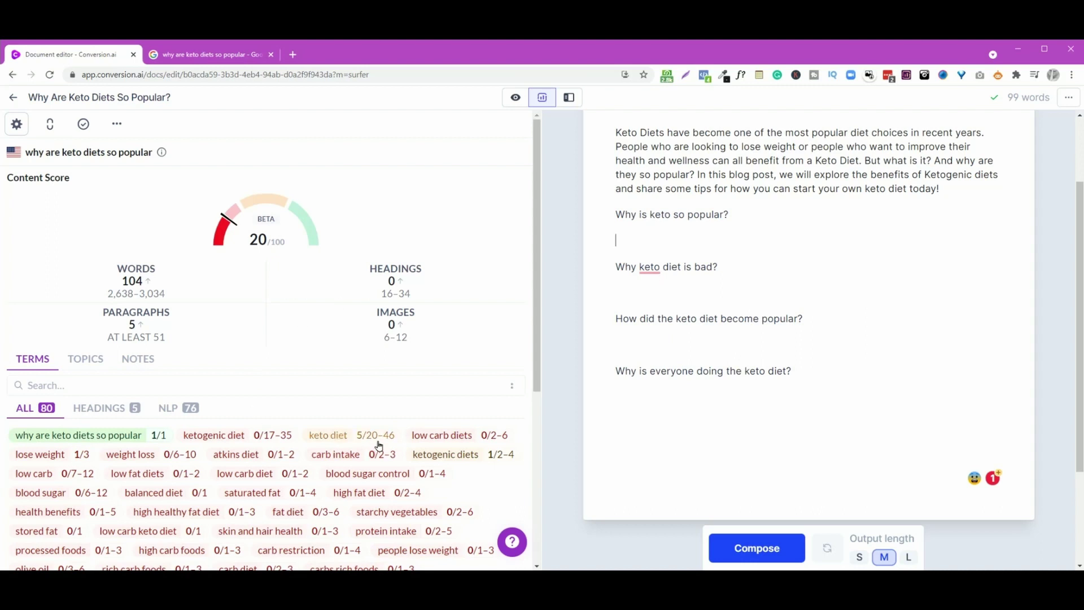
# Step: Make all four questions, from 'Why is keto so popular?' to 'Why is everyone doing the keto diet?', H2 headings
pyautogui.moveTo(378, 446)
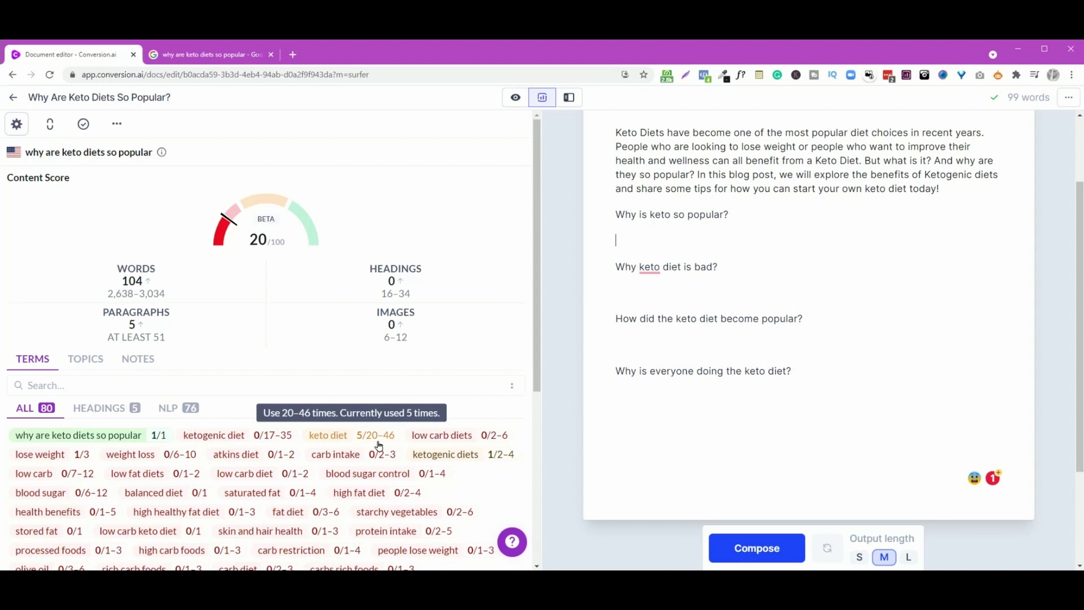
pyautogui.moveTo(315, 241)
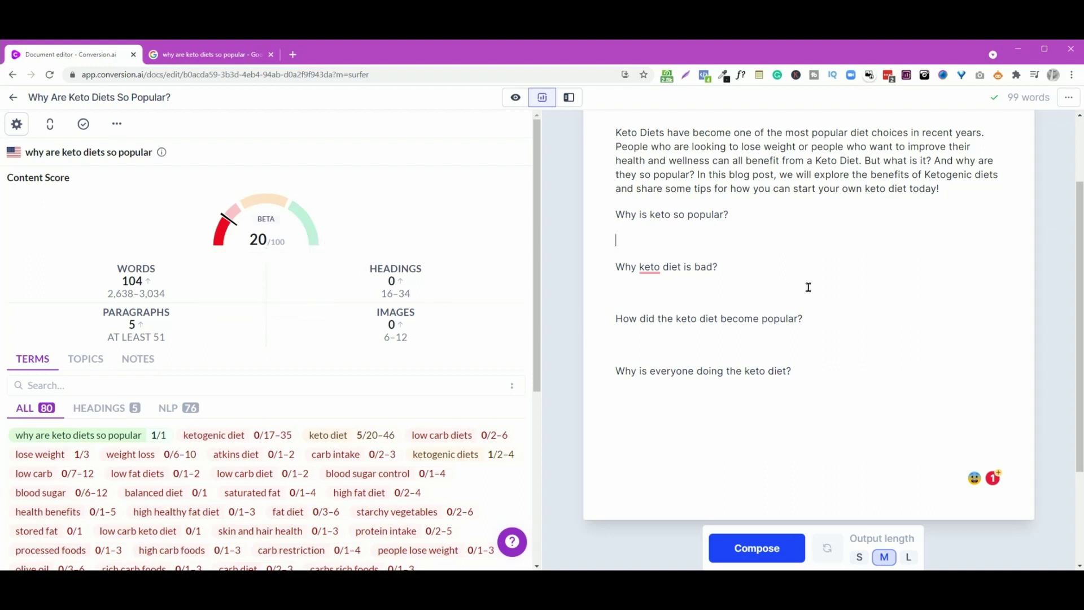
pyautogui.moveTo(730, 213); pyautogui.dragTo(588, 214)
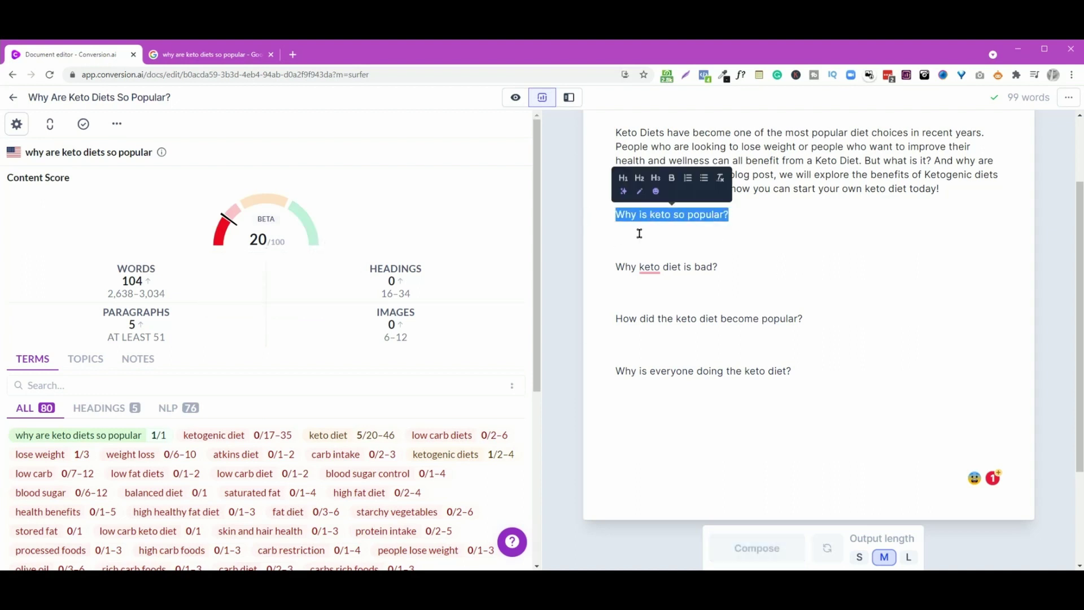
pyautogui.click(639, 178)
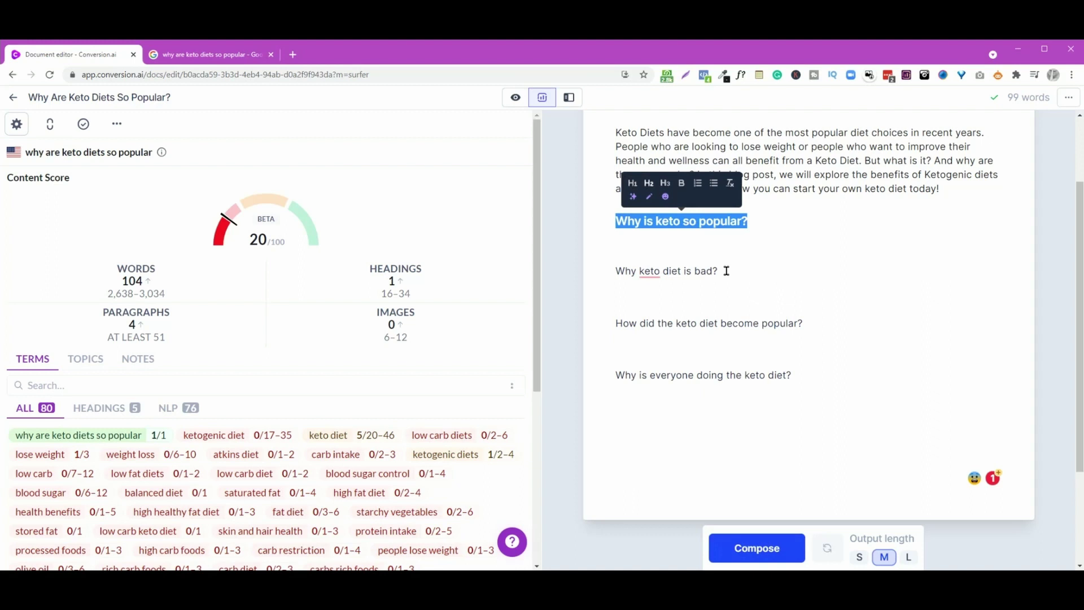
pyautogui.moveTo(727, 269); pyautogui.dragTo(605, 269)
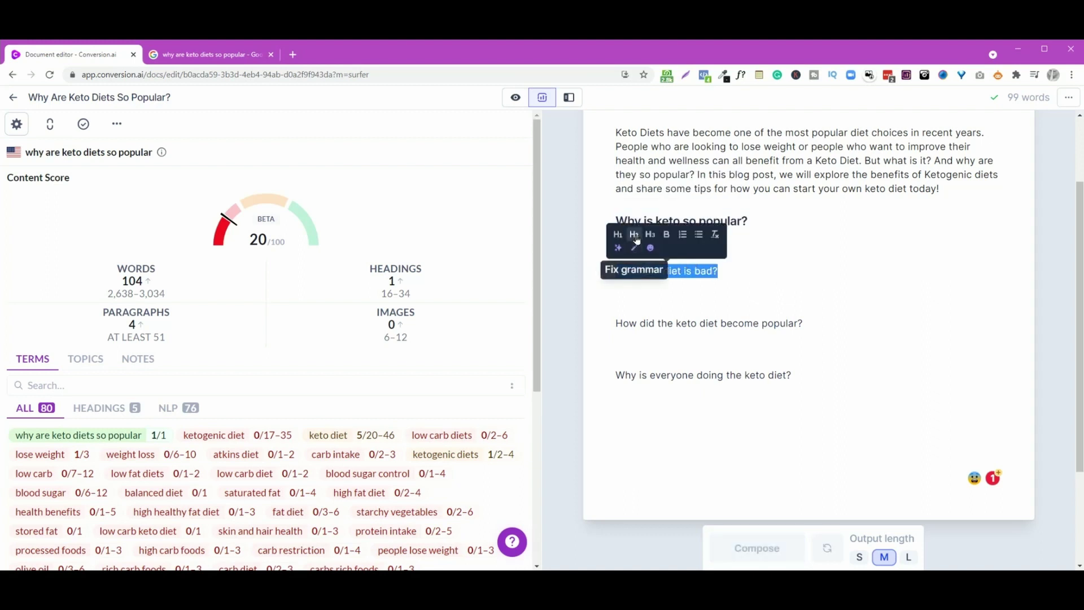
pyautogui.click(637, 239)
pyautogui.moveTo(824, 328); pyautogui.dragTo(614, 328)
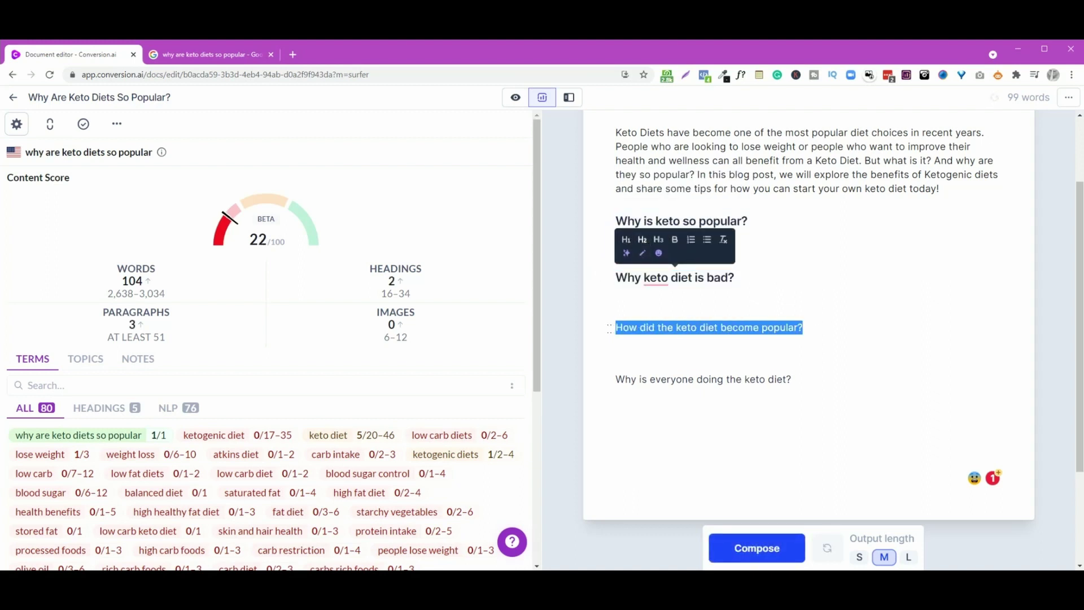
pyautogui.click(677, 292)
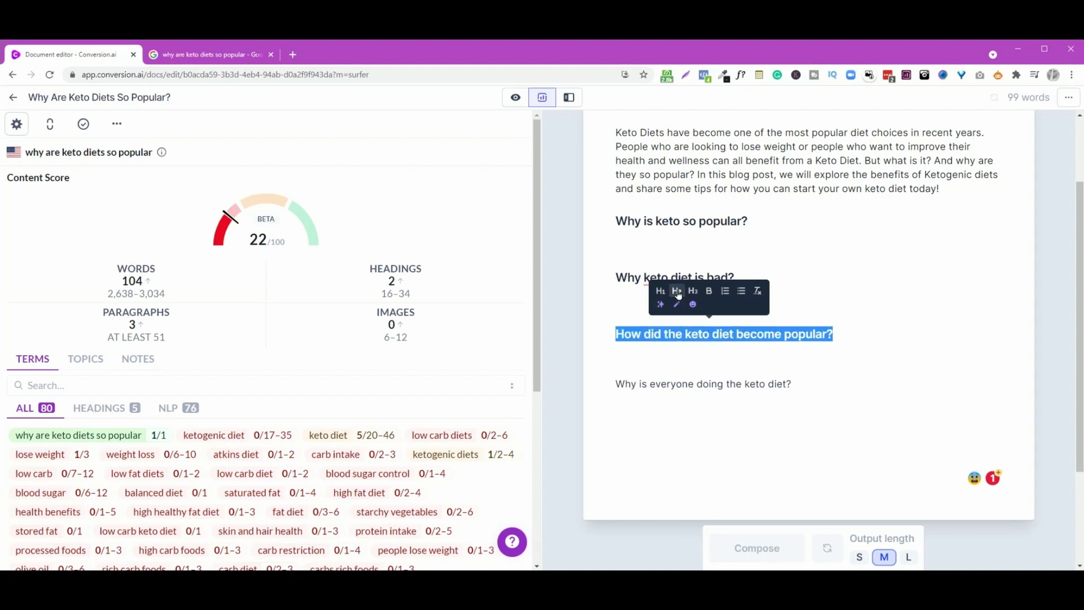
pyautogui.moveTo(808, 384); pyautogui.dragTo(615, 384)
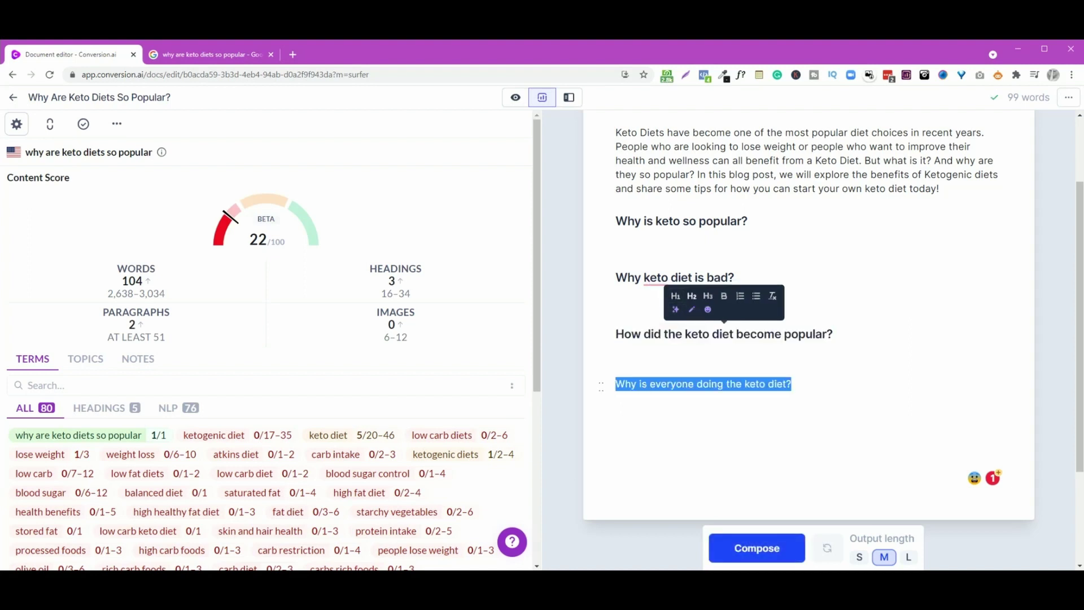
pyautogui.click(671, 351)
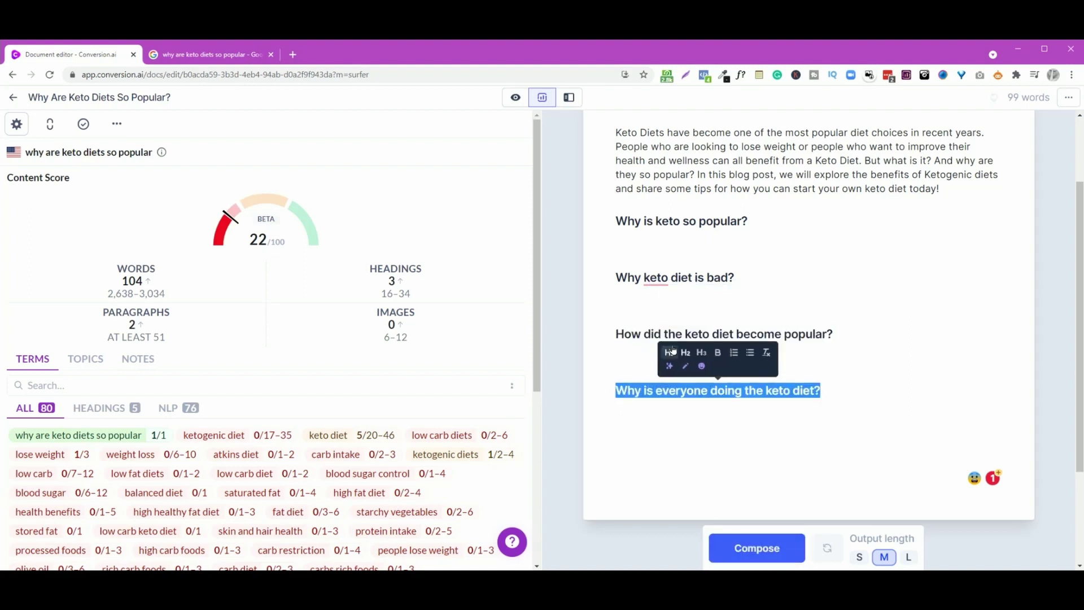
# Step: Prefix each of the four question headings with '##', bringing the score to 22
pyautogui.click(615, 221)
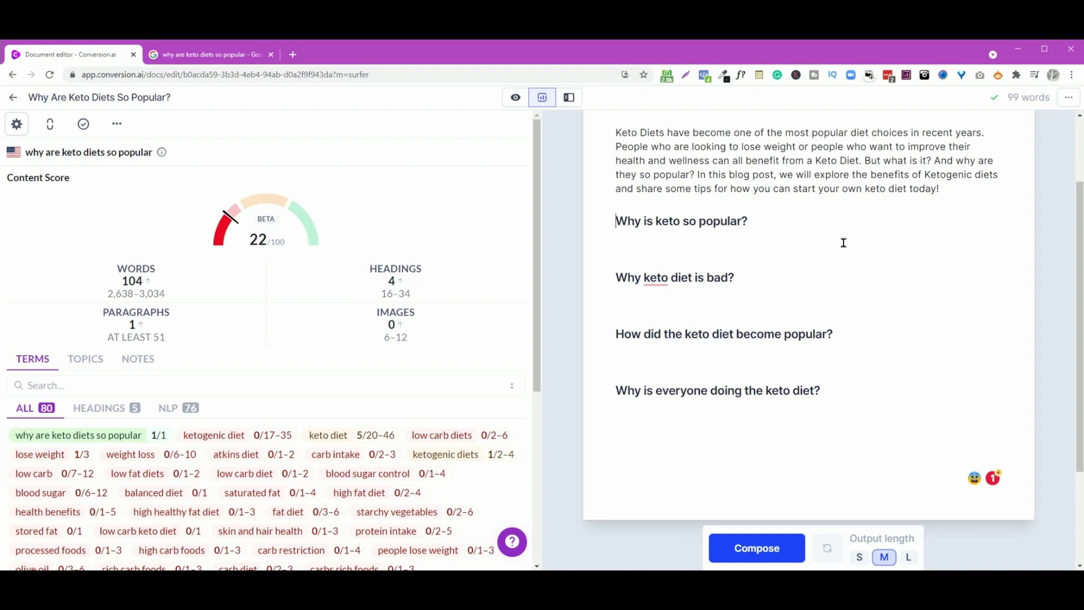
pyautogui.write('##')
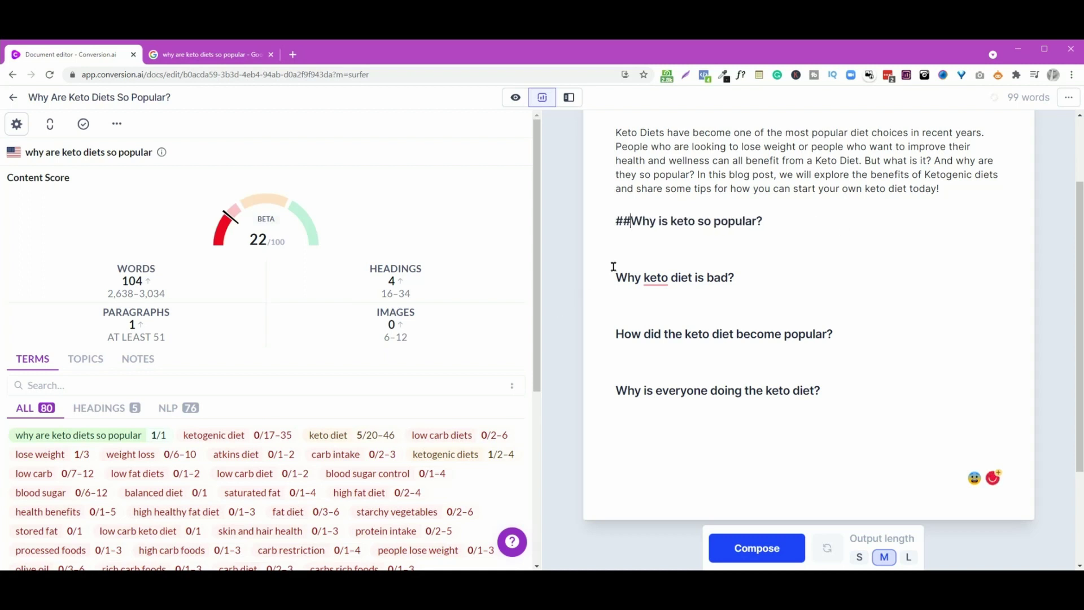
pyautogui.click(614, 277)
pyautogui.write('##')
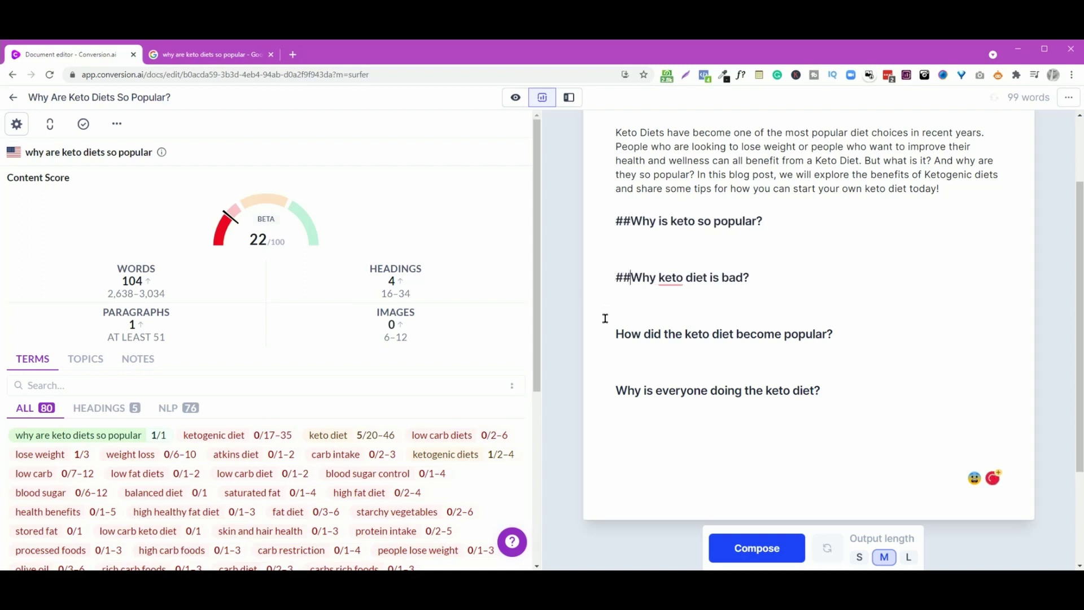
pyautogui.click(617, 334)
pyautogui.write('##')
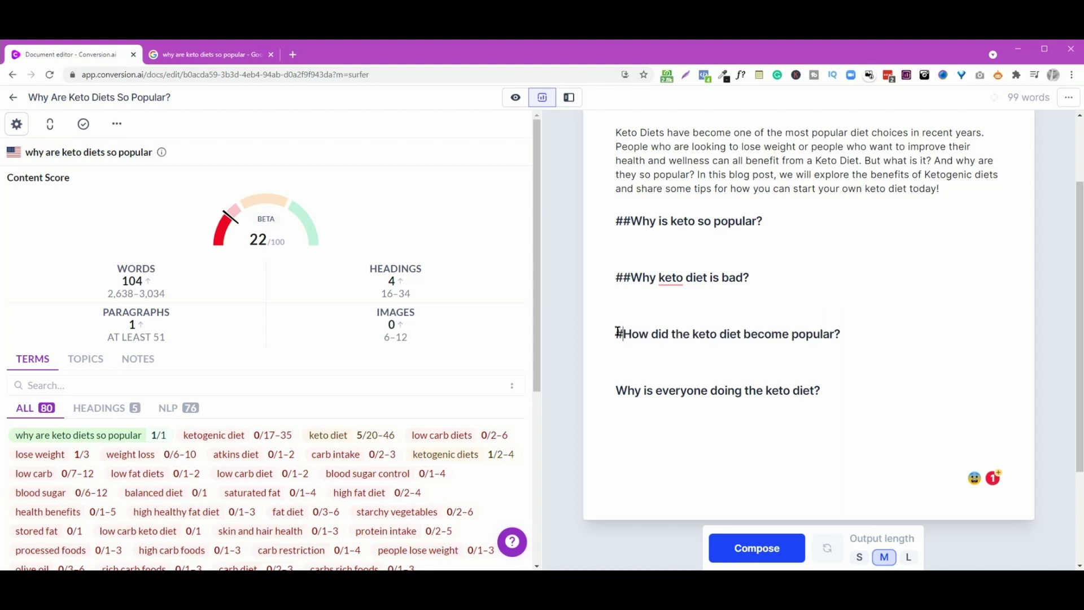
pyautogui.click(616, 391)
pyautogui.write('##')
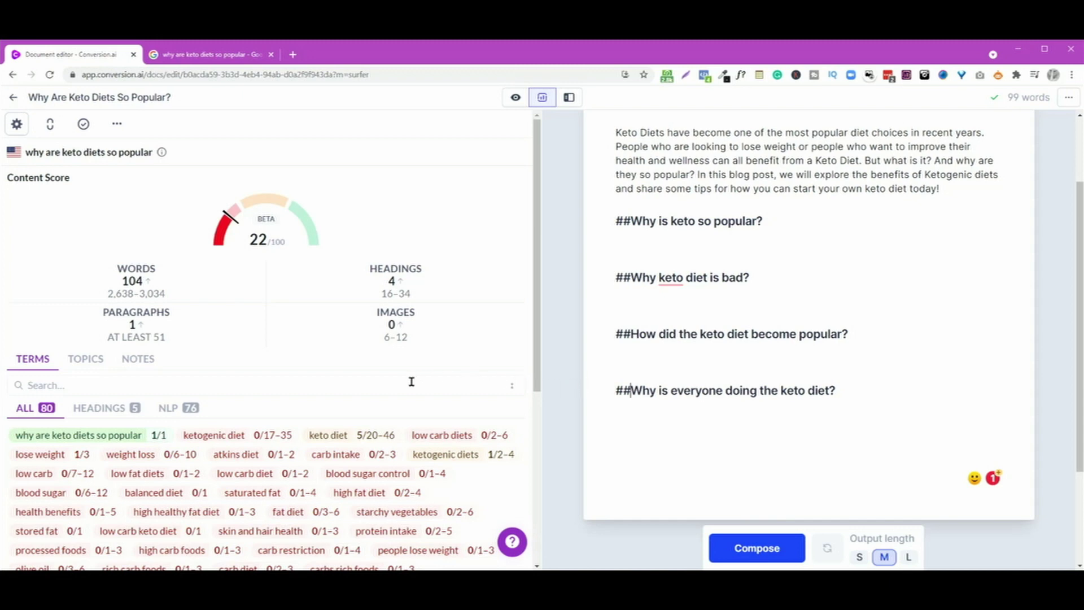
pyautogui.scroll(-2, 412, 382)
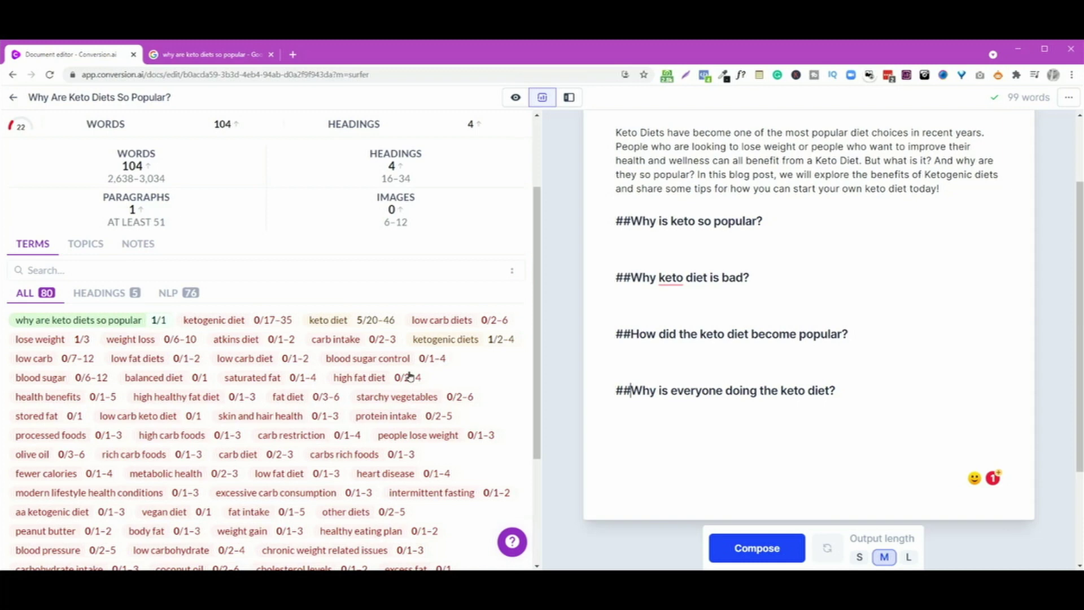
# Step: Browse through each usage example for 'atkins diet' in the Surfer sidebar, then close the examples
pyautogui.moveTo(236, 341)
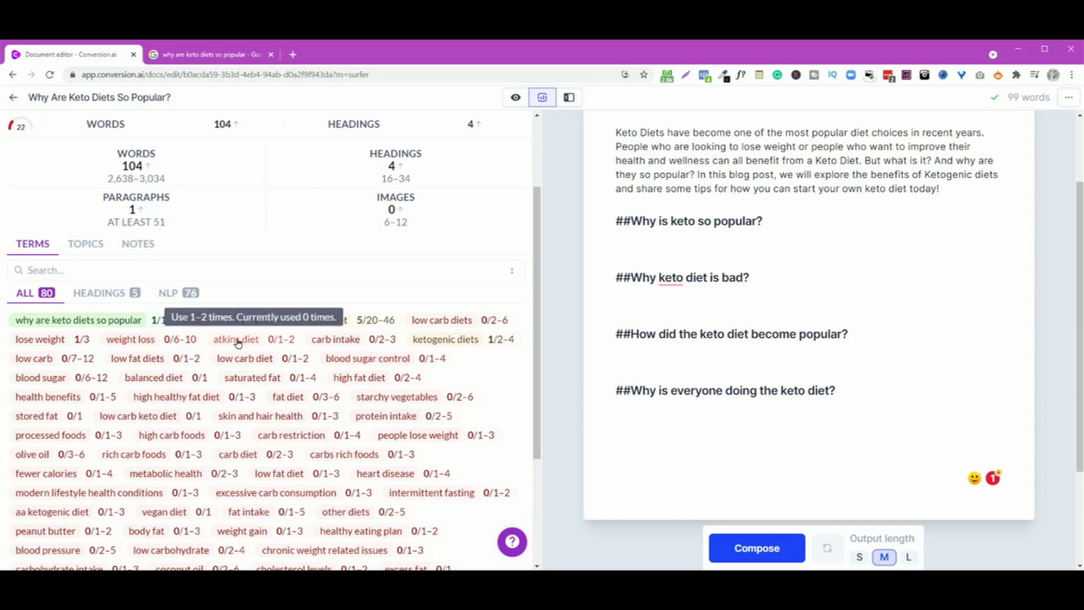
pyautogui.click(237, 341)
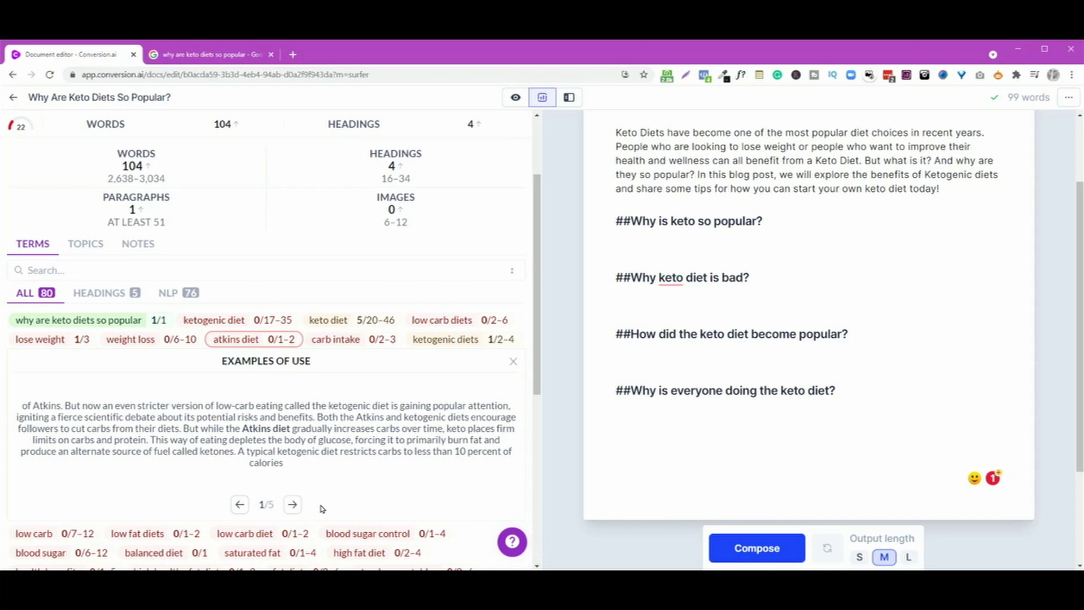
pyautogui.click(292, 504)
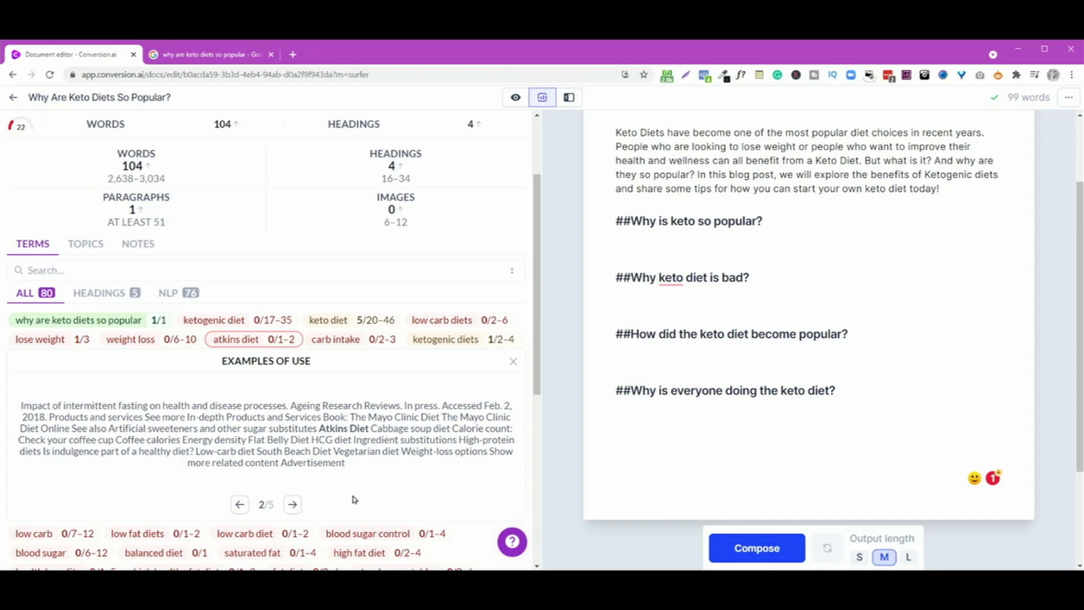
pyautogui.click(292, 505)
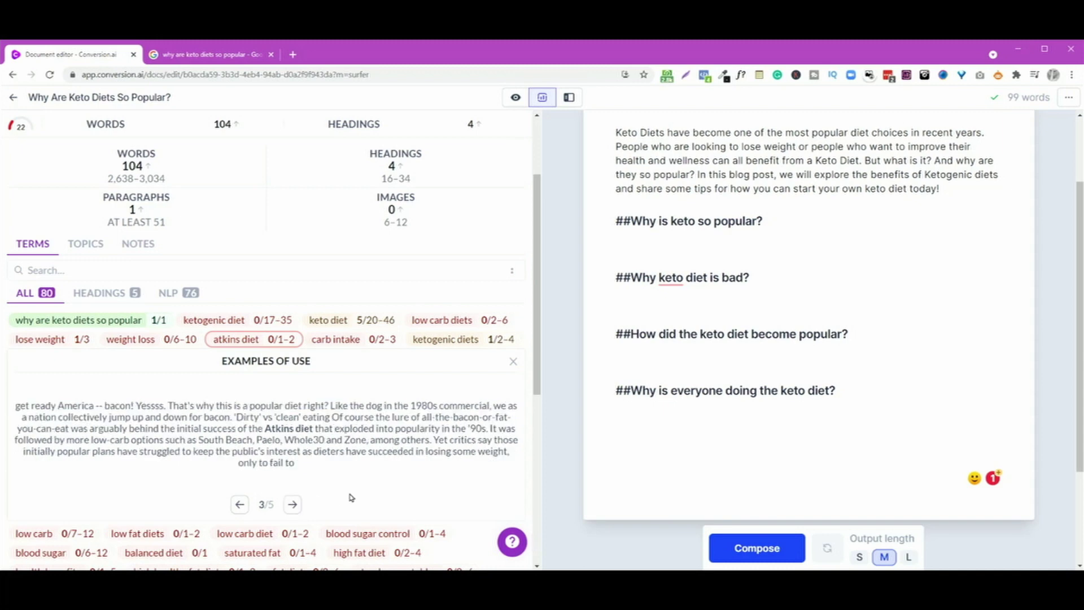
pyautogui.click(293, 505)
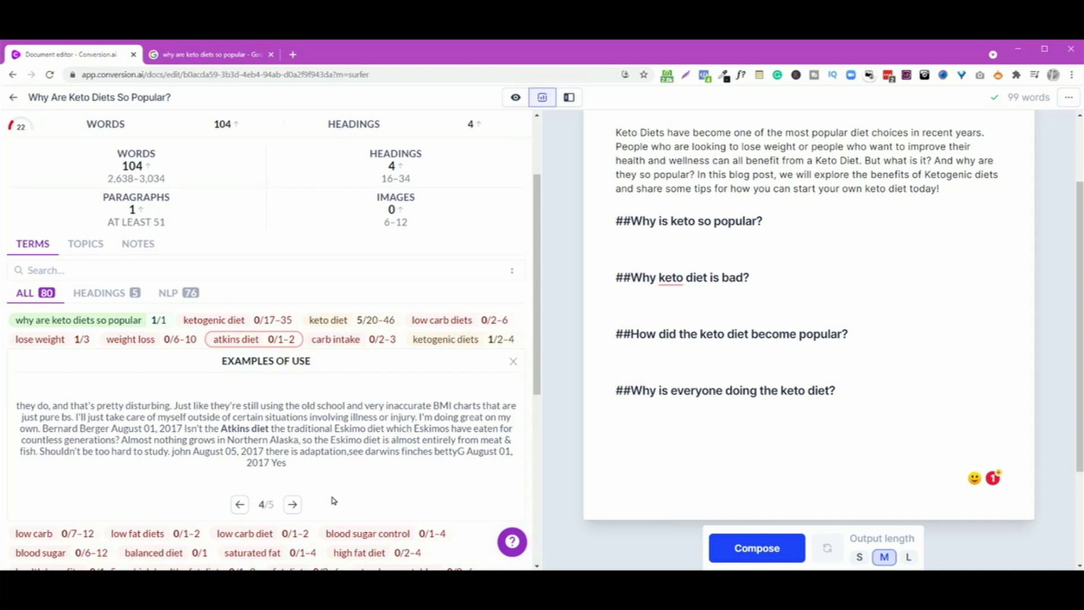
pyautogui.click(292, 508)
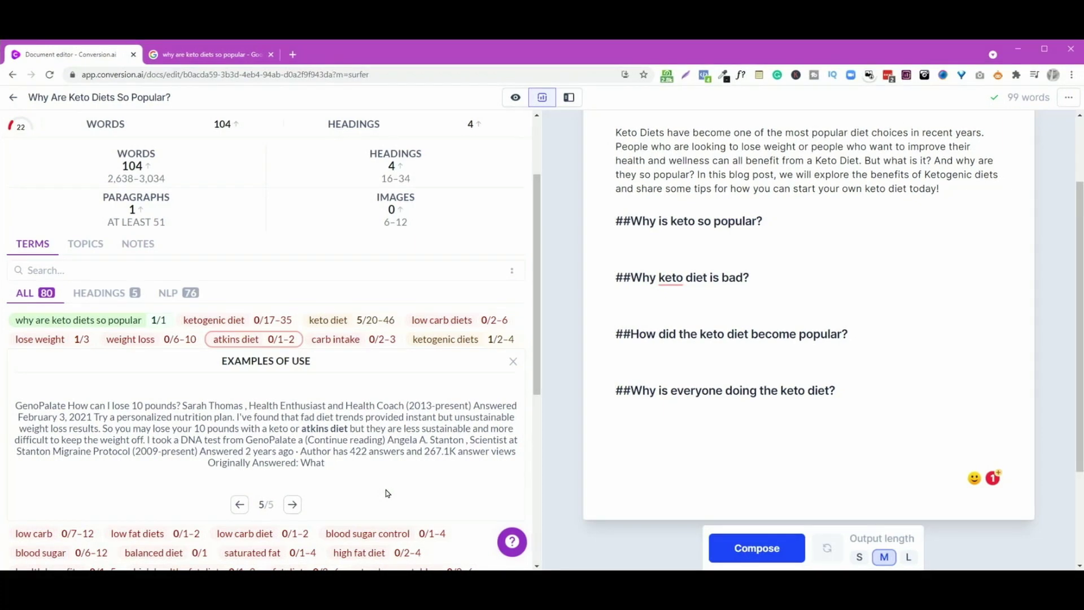
pyautogui.click(514, 360)
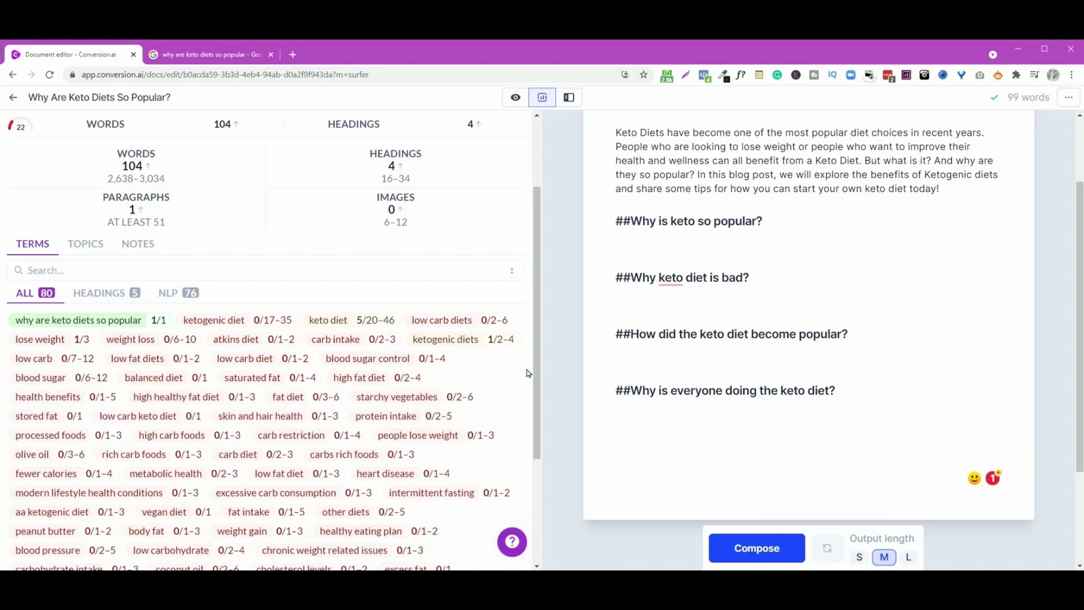
# Step: Have the AI write a paragraph under 'Why is keto so popular?' and delete the trailing 'It's also more effective'
pyautogui.click(629, 246)
pyautogui.click(765, 555)
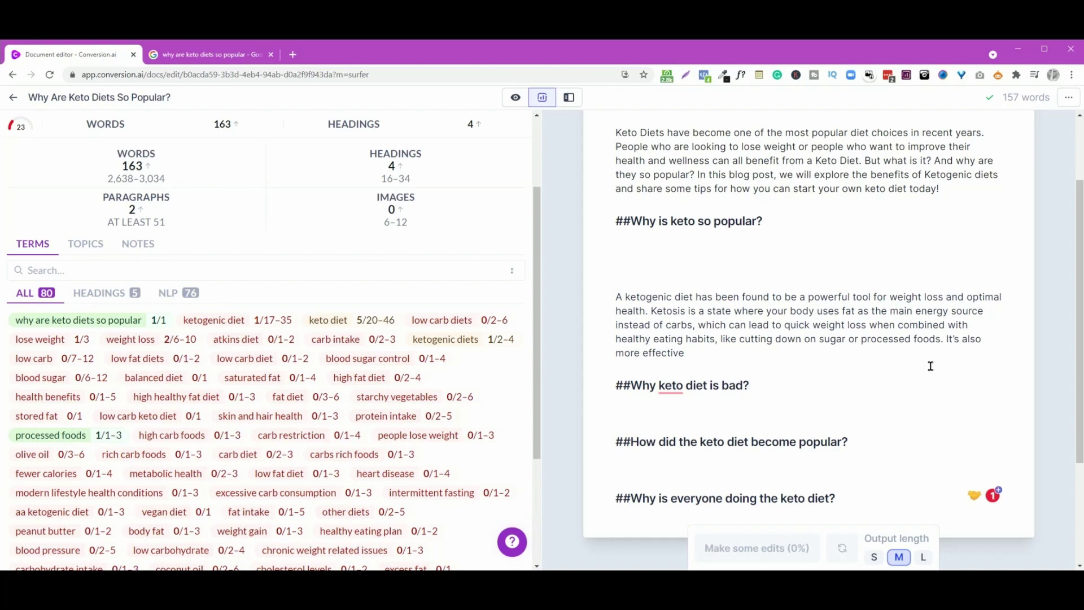
pyautogui.moveTo(963, 354); pyautogui.dragTo(947, 335)
pyautogui.press('BackSpace')
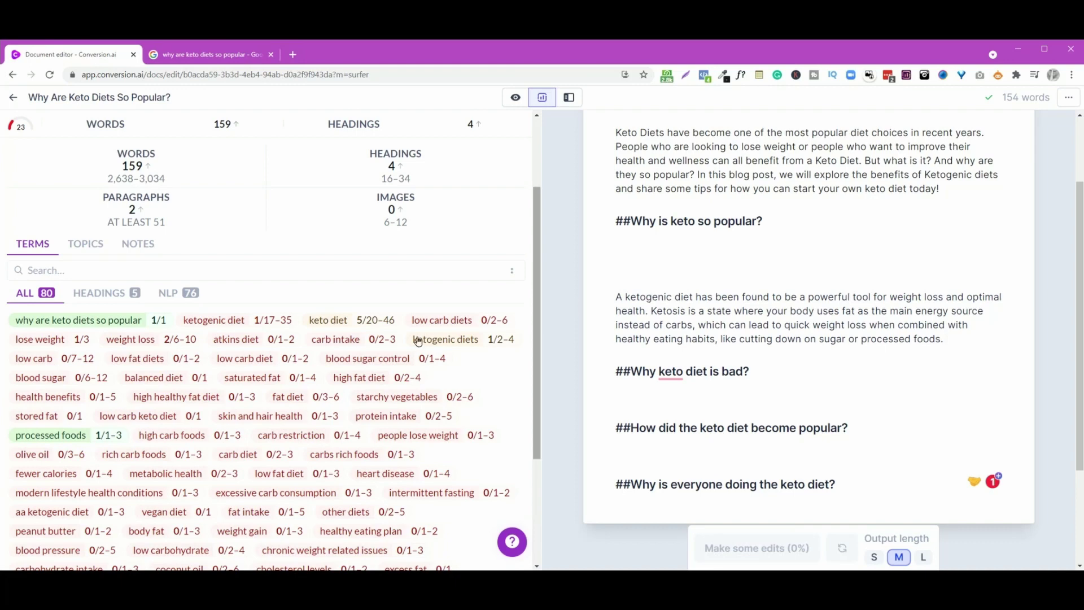
pyautogui.scroll(2, 420, 340)
pyautogui.moveTo(289, 258)
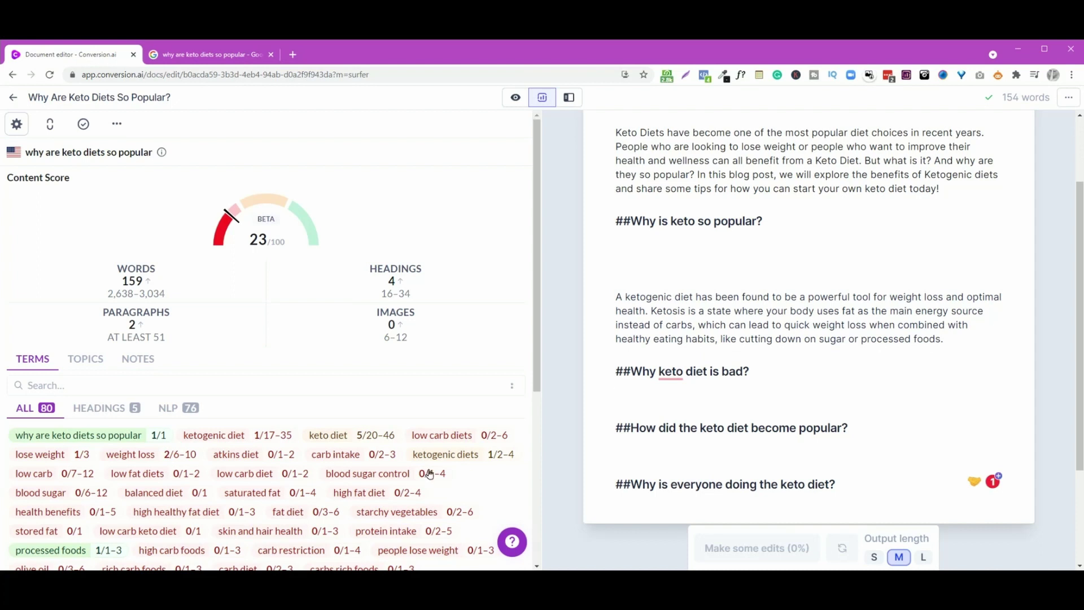
pyautogui.scroll(-1, 345, 506)
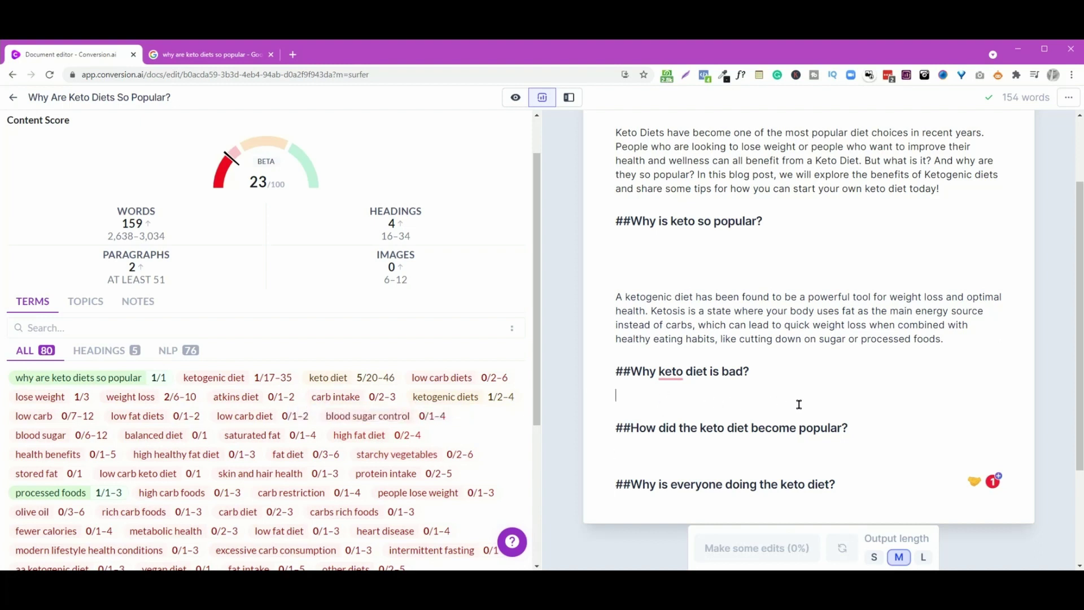
# Step: Compose keto-downside paragraphs from 'A high fat diet' and 'food cravings', ending with 'a ketogenic diet.'
pyautogui.write('A hig')
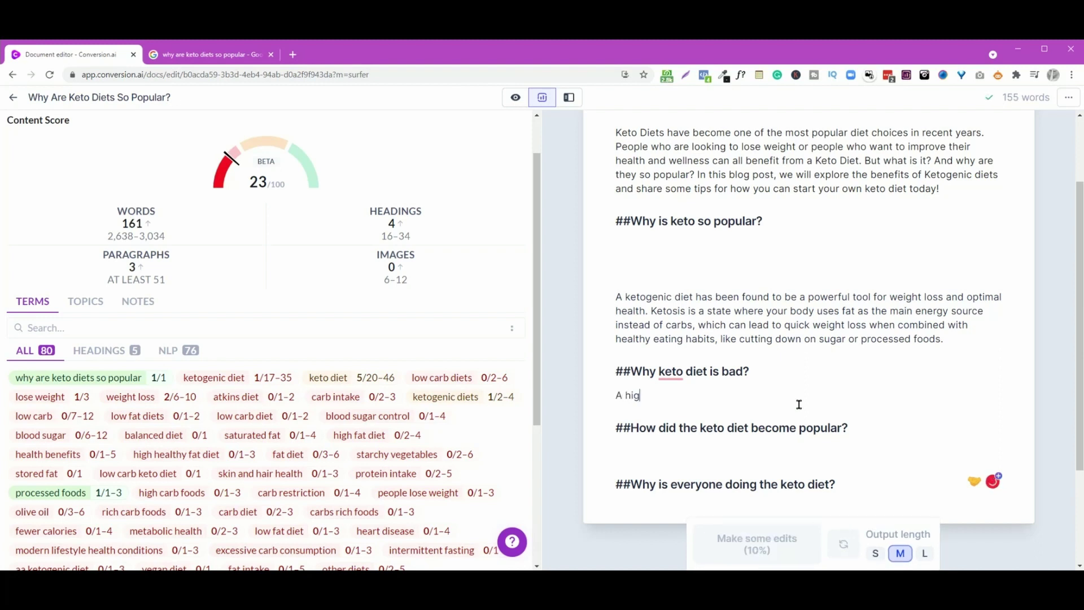
pyautogui.write('h fat diet')
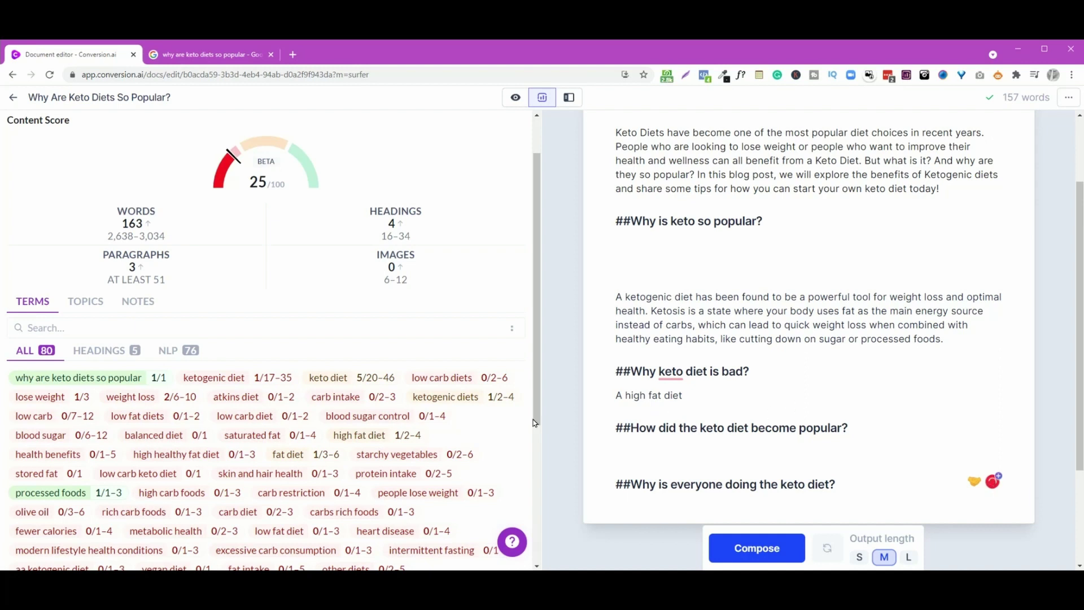
pyautogui.click(770, 553)
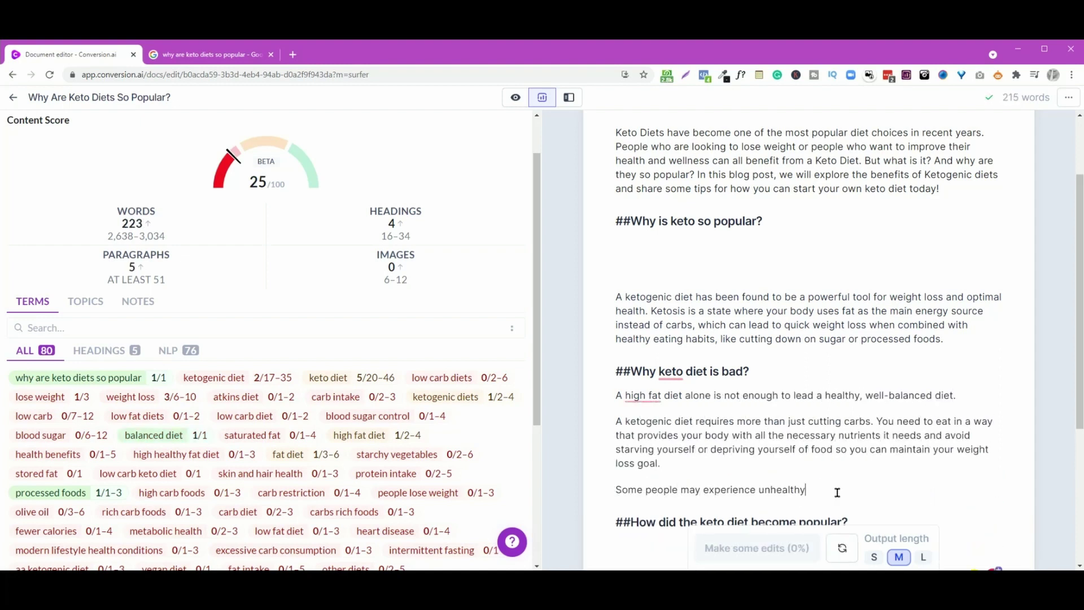
pyautogui.moveTo(162, 446)
pyautogui.write('foo')
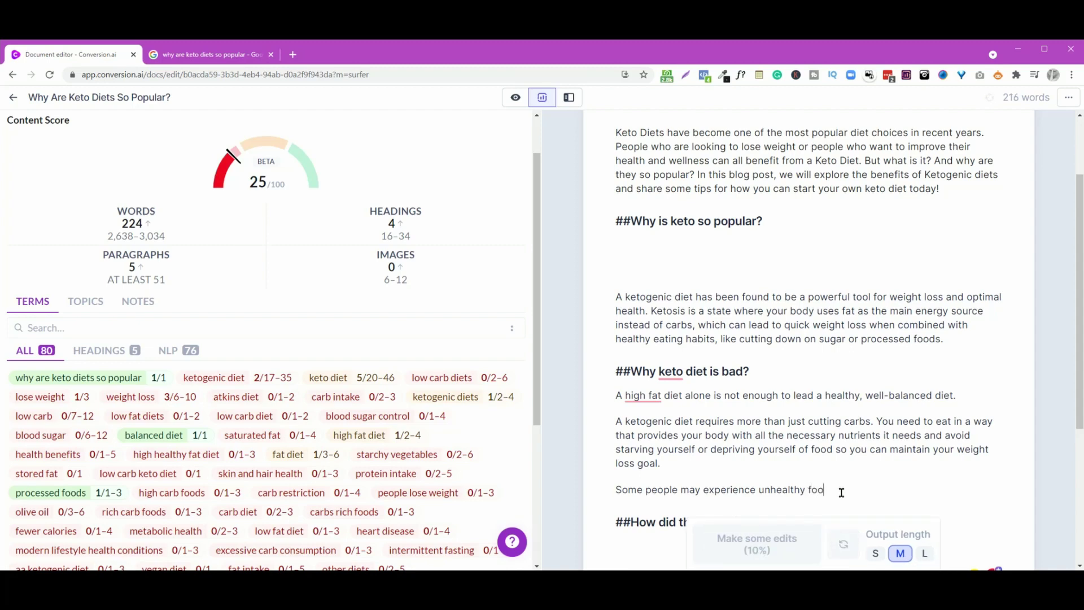
pyautogui.write('d cravings')
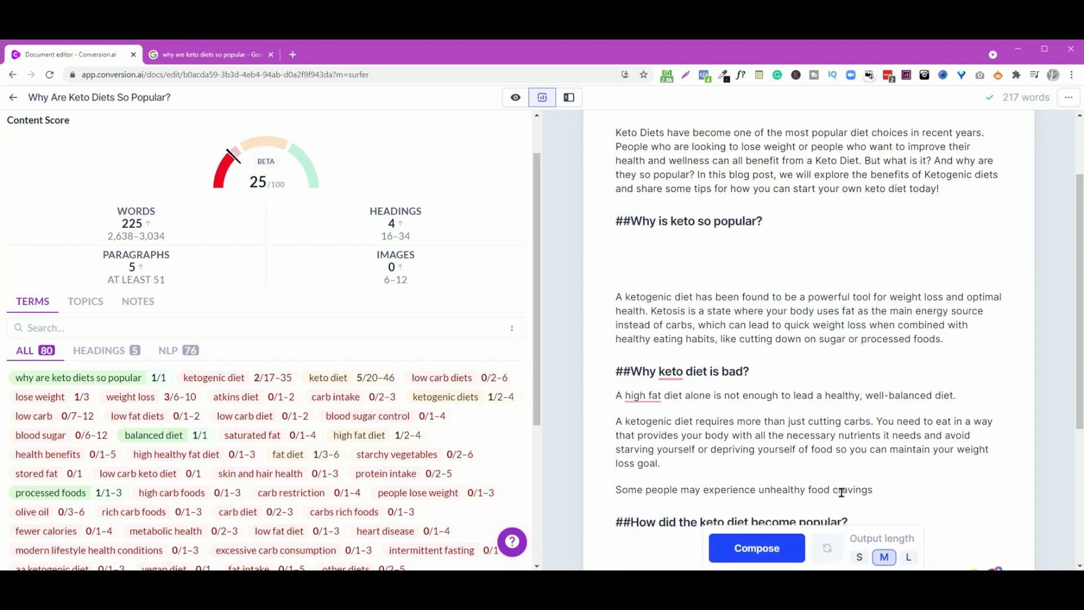
pyautogui.click(759, 551)
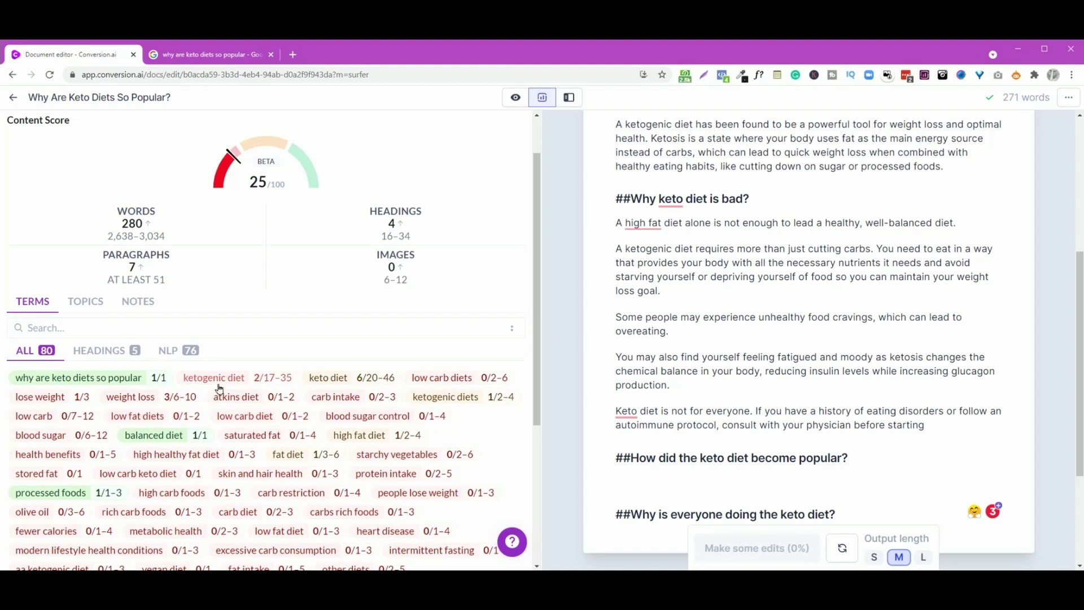
pyautogui.click(951, 427)
pyautogui.write('a ket')
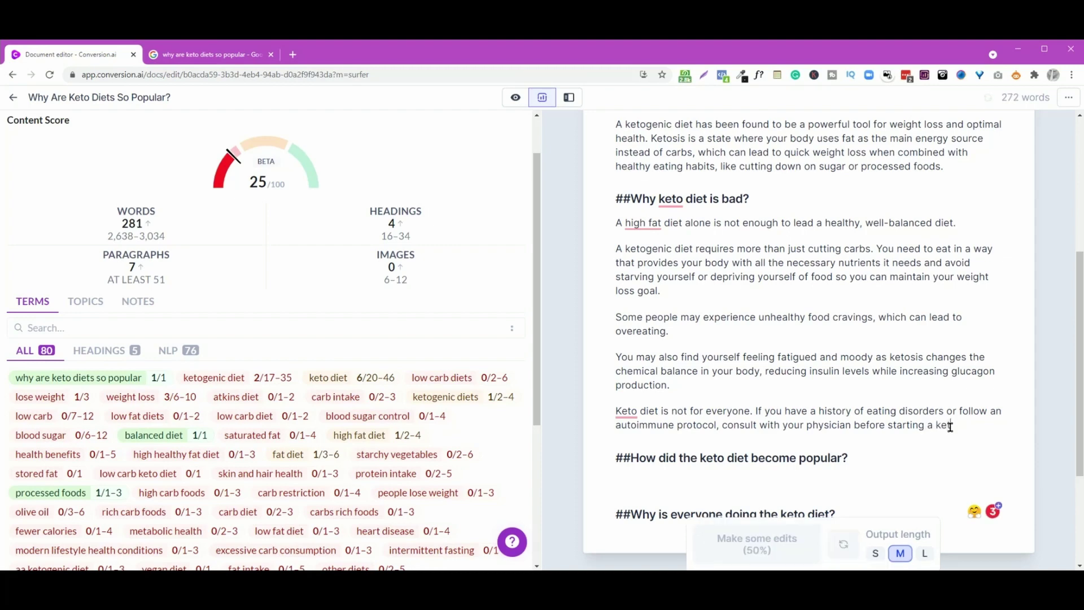
pyautogui.write('ogenic d')
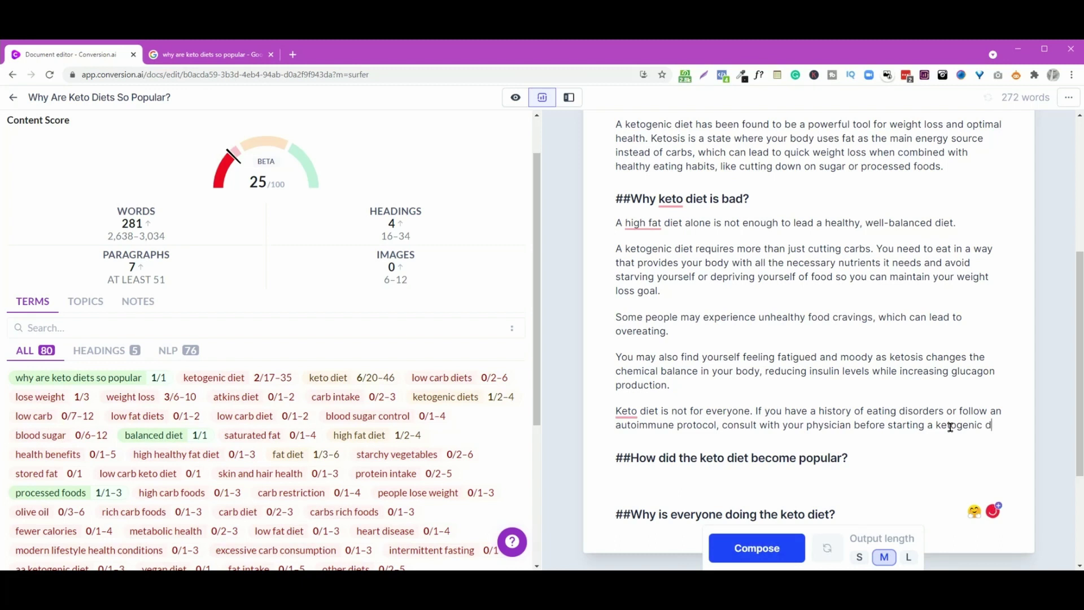
pyautogui.write('iet.')
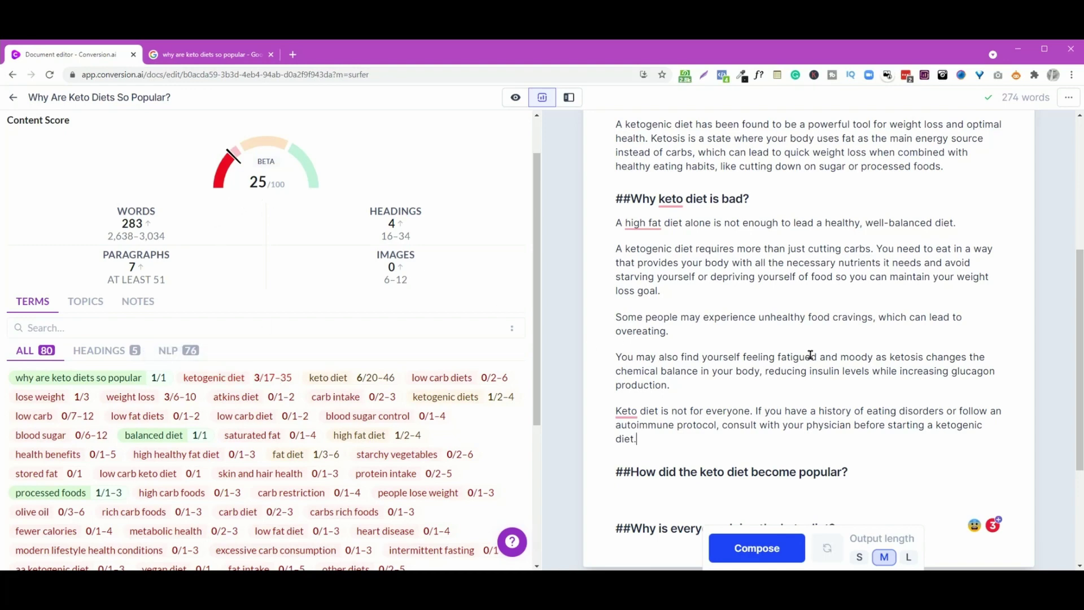
pyautogui.scroll(-2, 810, 355)
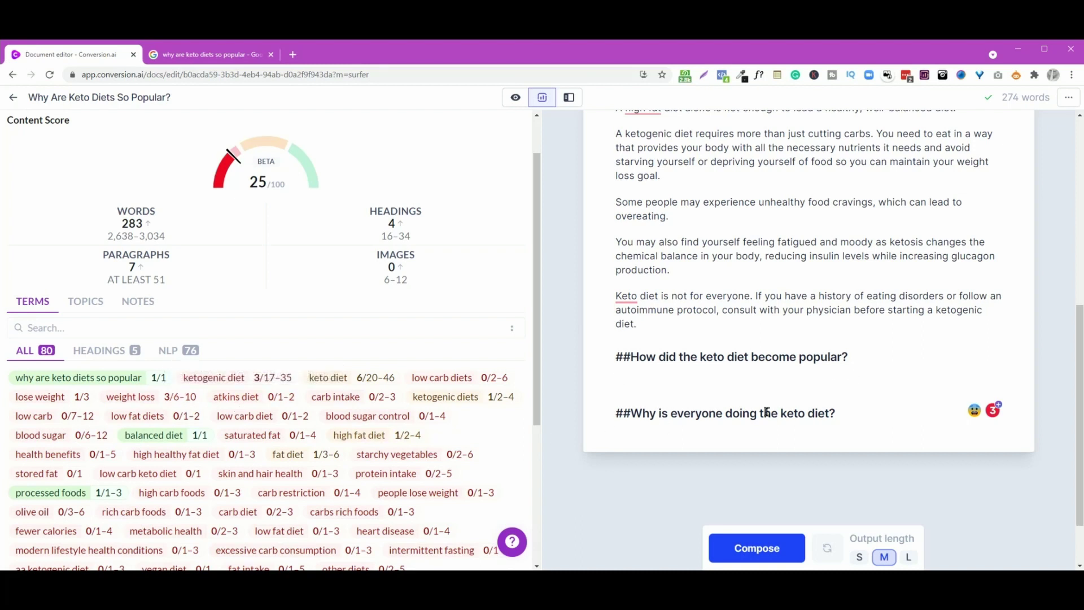
# Step: Compose Atkins and keto-rise paragraphs from 'The atkins diet', deleting the stray side-effects line and blank line
pyautogui.click(804, 384)
pyautogui.write('The atkins diet')
pyautogui.click(783, 549)
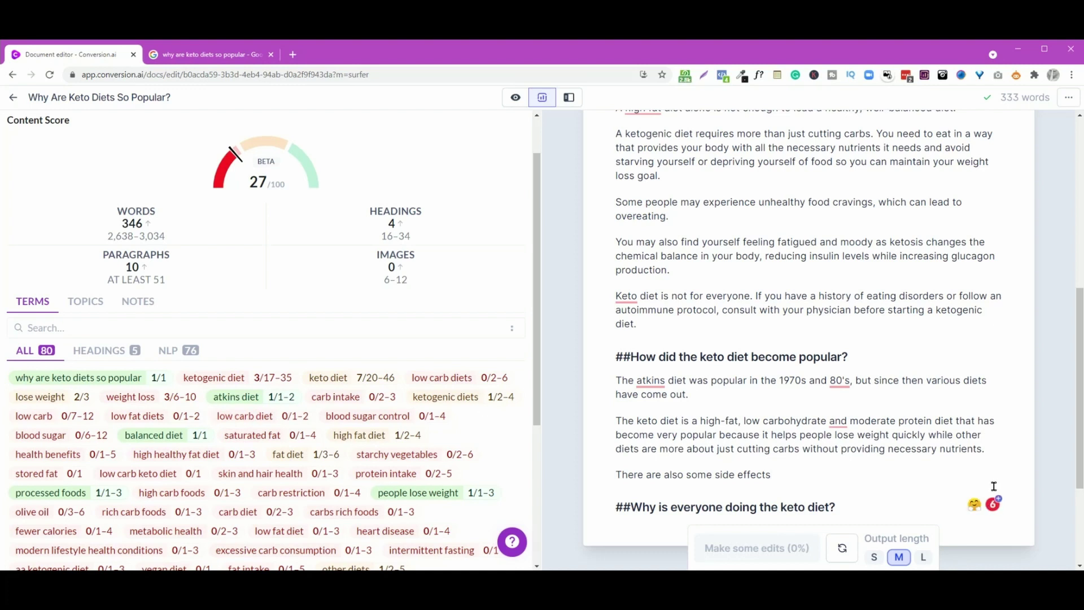
pyautogui.moveTo(779, 474); pyautogui.dragTo(536, 480)
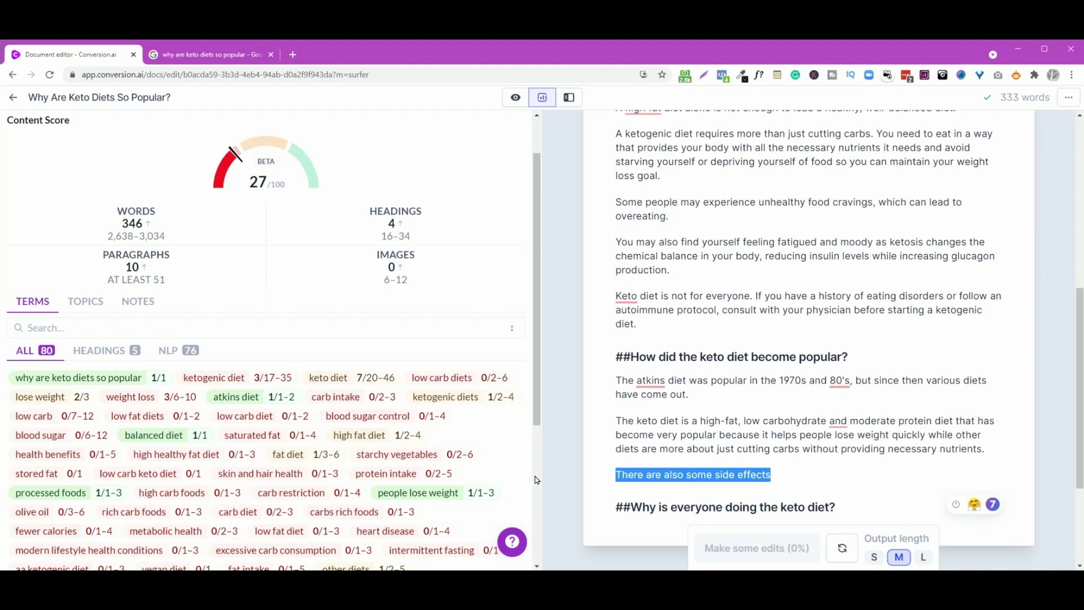
pyautogui.press('BackSpace')
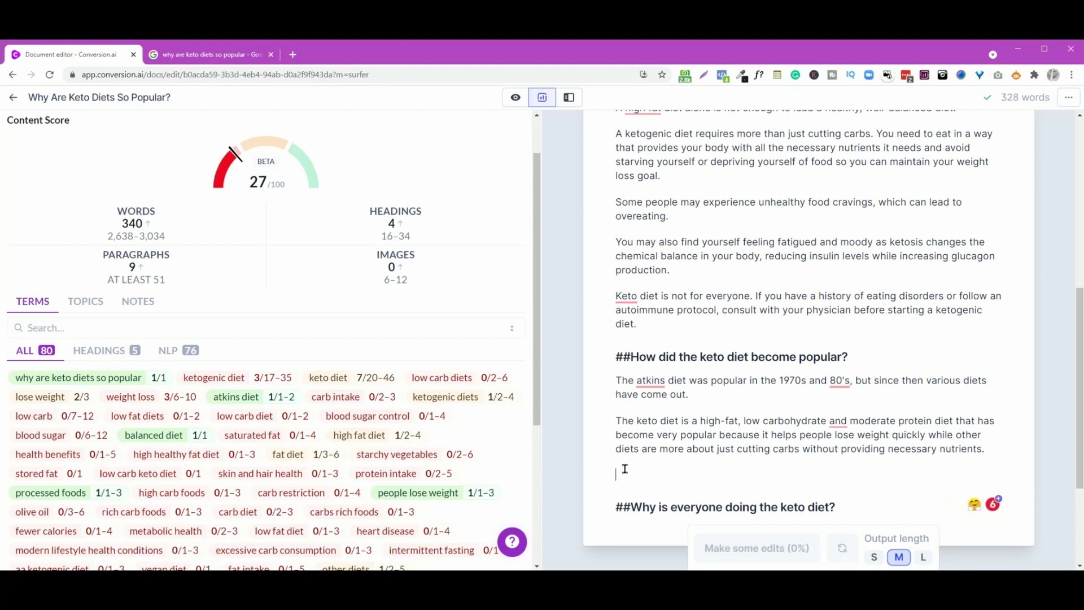
pyautogui.press('BackSpace')
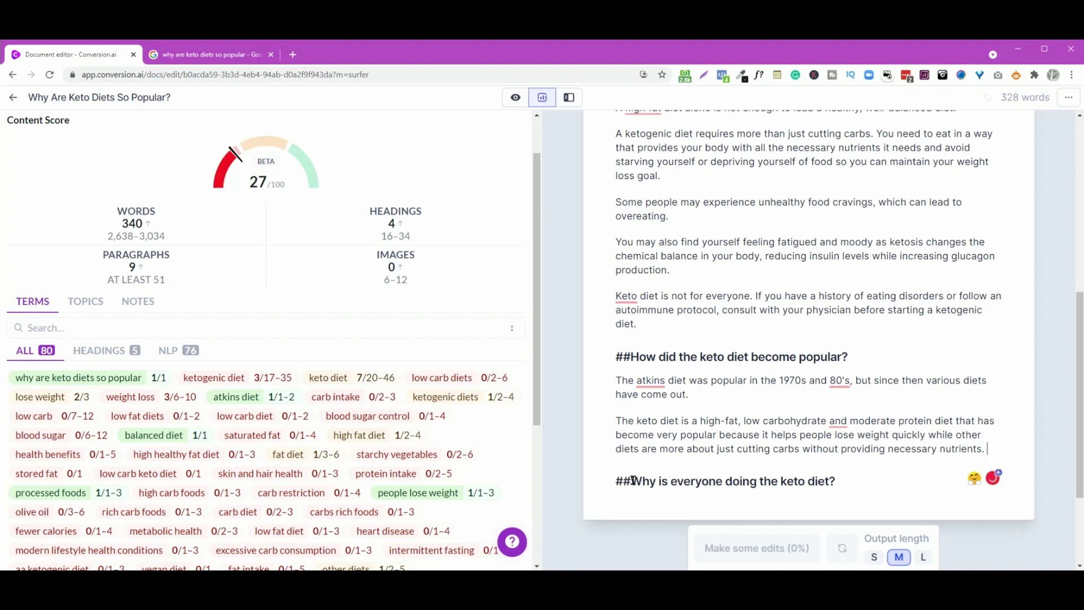
pyautogui.click(645, 498)
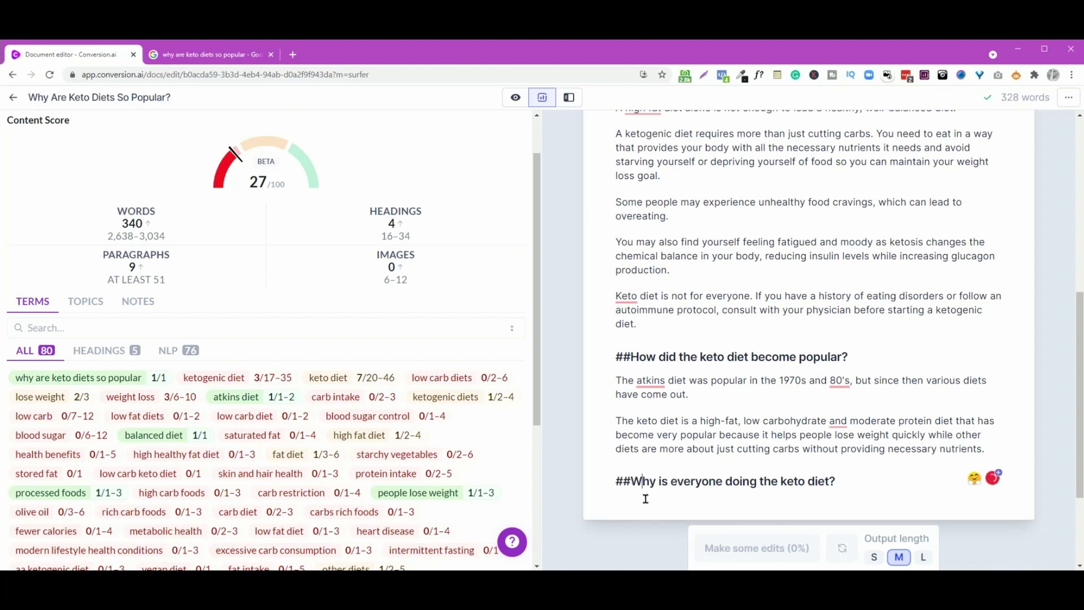
# Step: Write the last section's paragraphs with the AI, starting from 'The ketogenic diet' and 'and make weight loss'
pyautogui.click(870, 485)
pyautogui.press('Return')
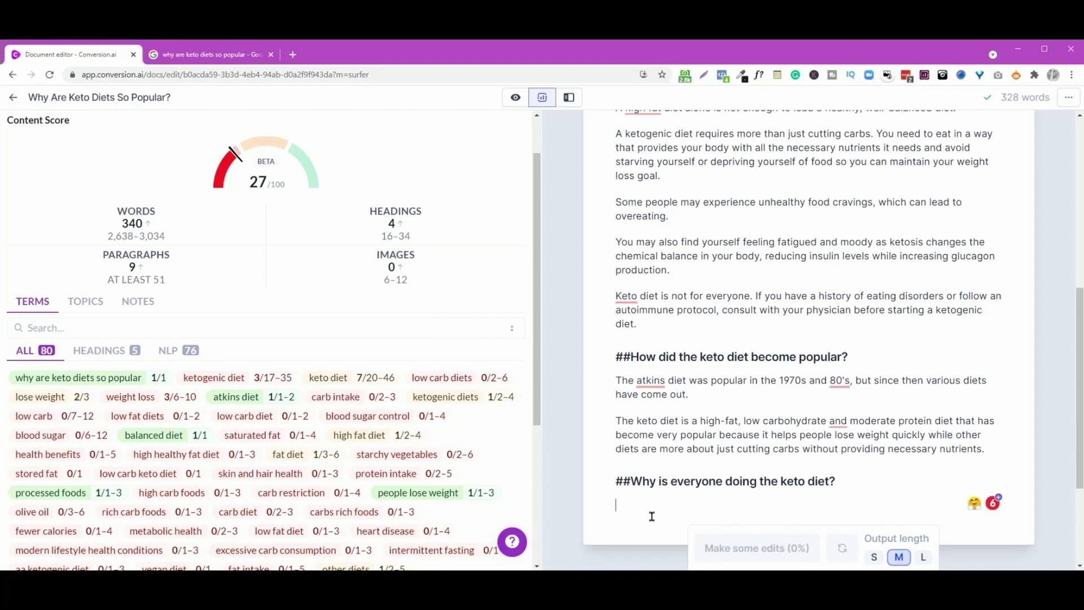
pyautogui.write('The ketogen')
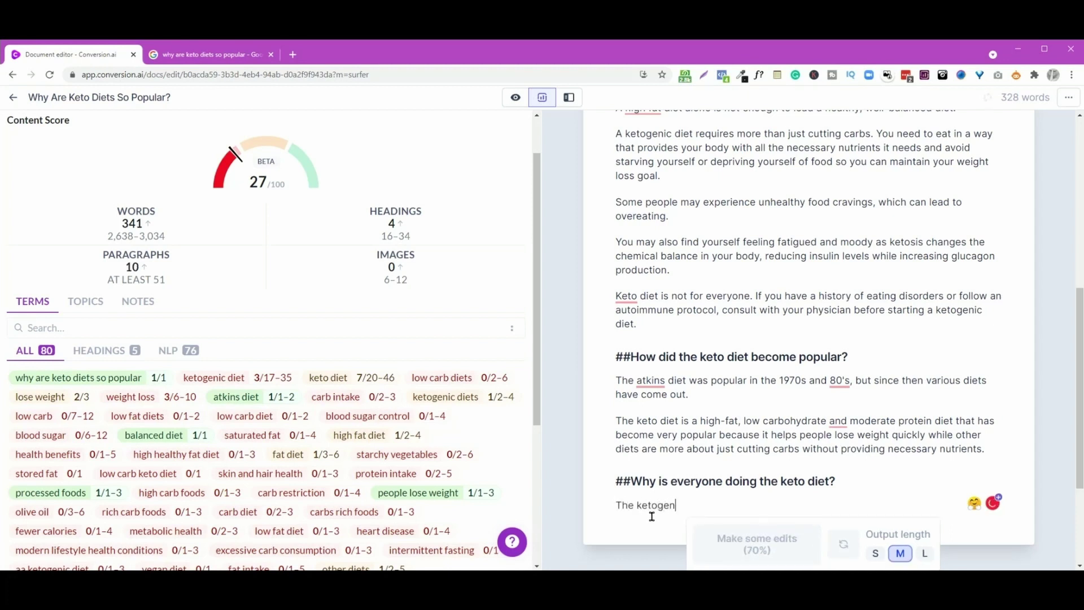
pyautogui.write('ic diet')
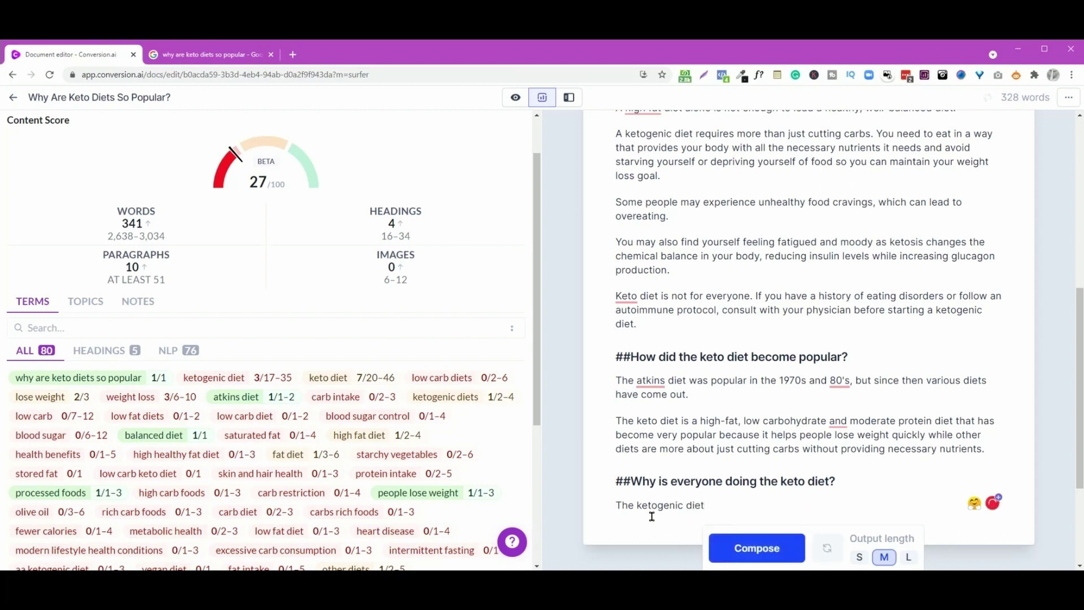
pyautogui.click(748, 551)
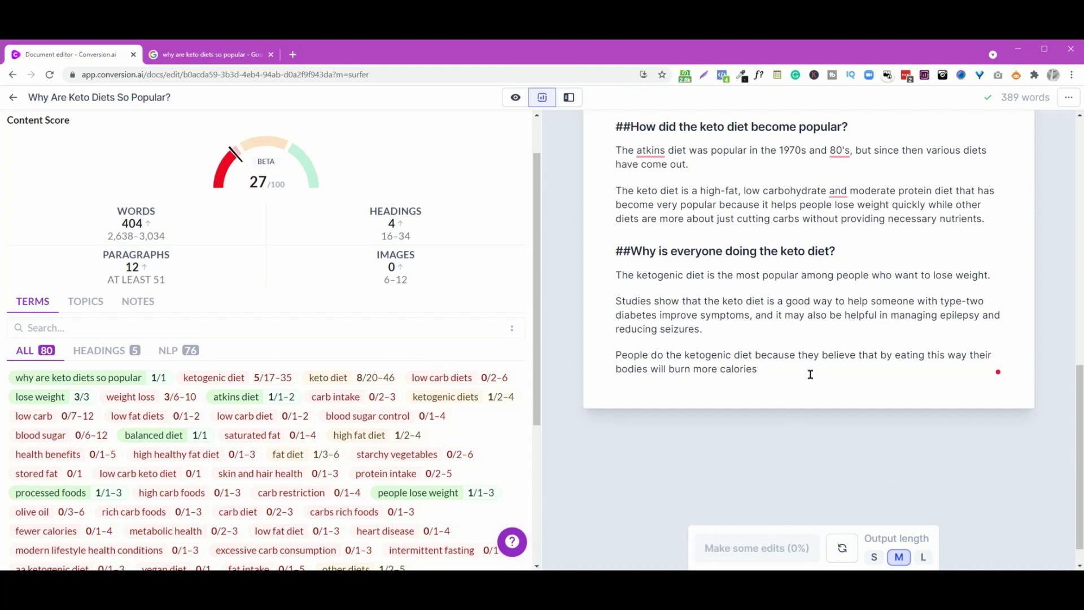
pyautogui.write('and')
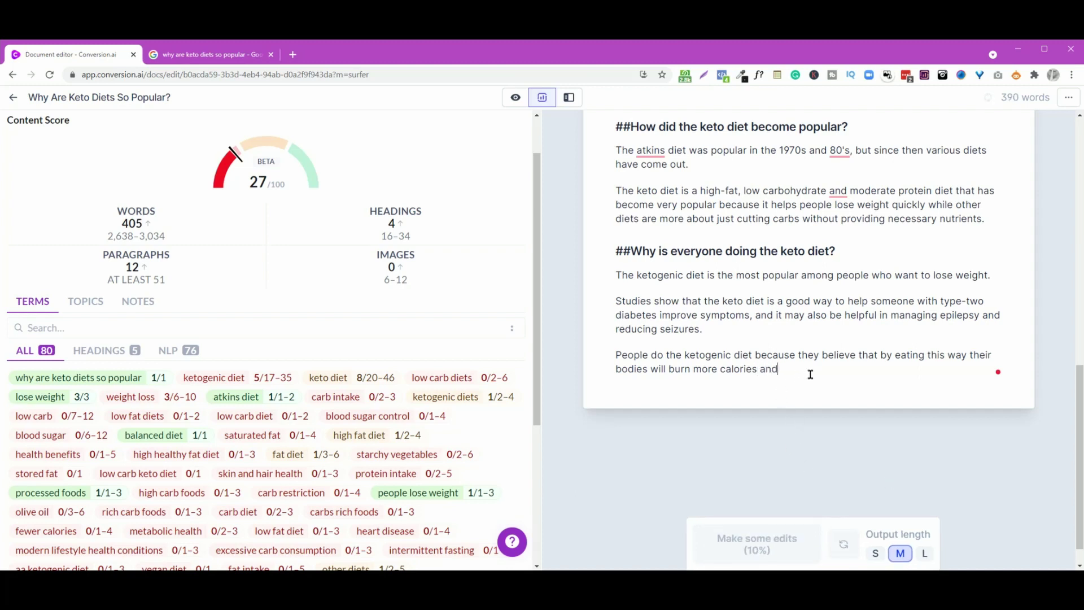
pyautogui.write(' make w')
pyautogui.write('eight loss')
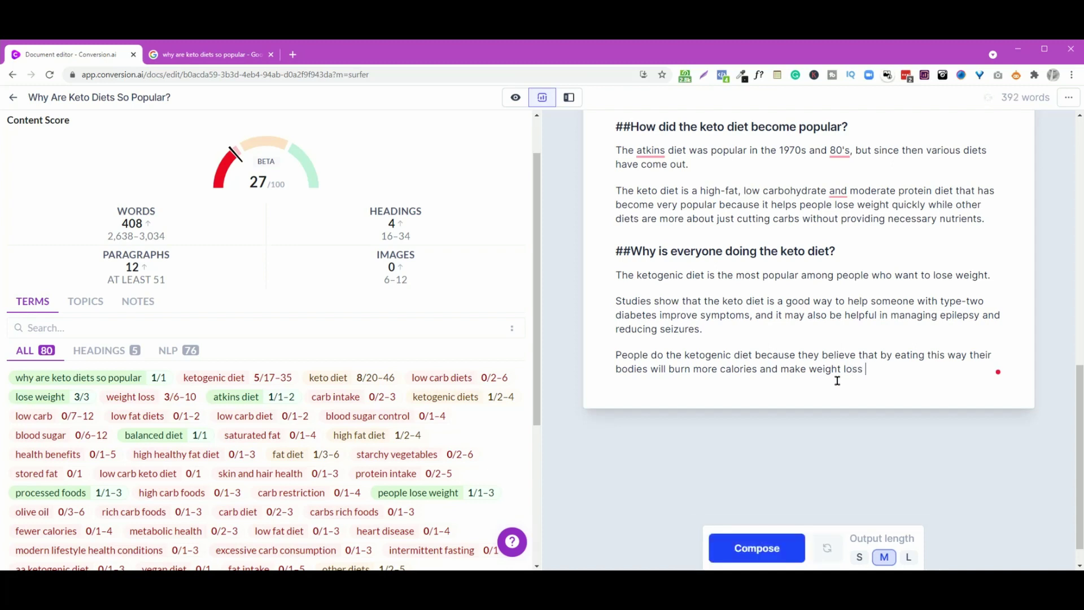
pyautogui.click(755, 548)
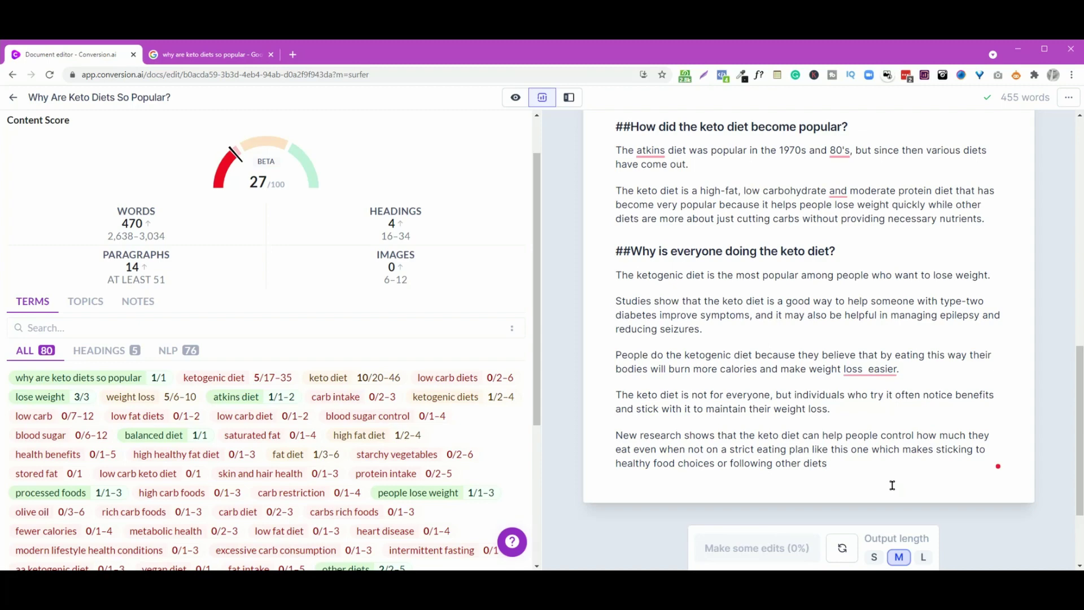
pyautogui.press('Return')
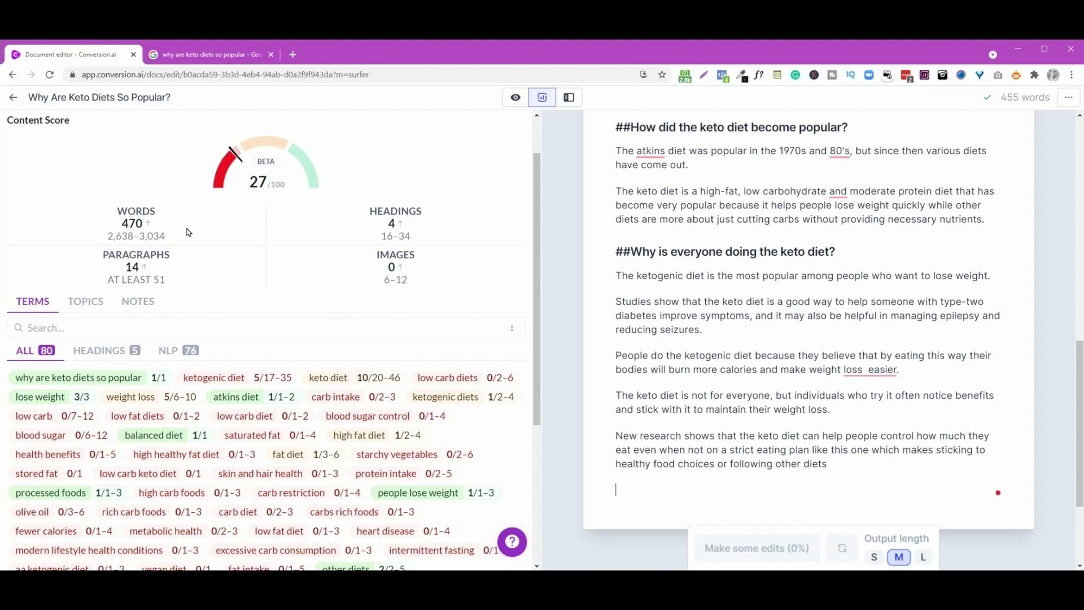
pyautogui.moveTo(190, 232)
# Step: Type '##Blood sugar control with a Keto Diet' and format that line as an H2 heading
pyautogui.write('##B')
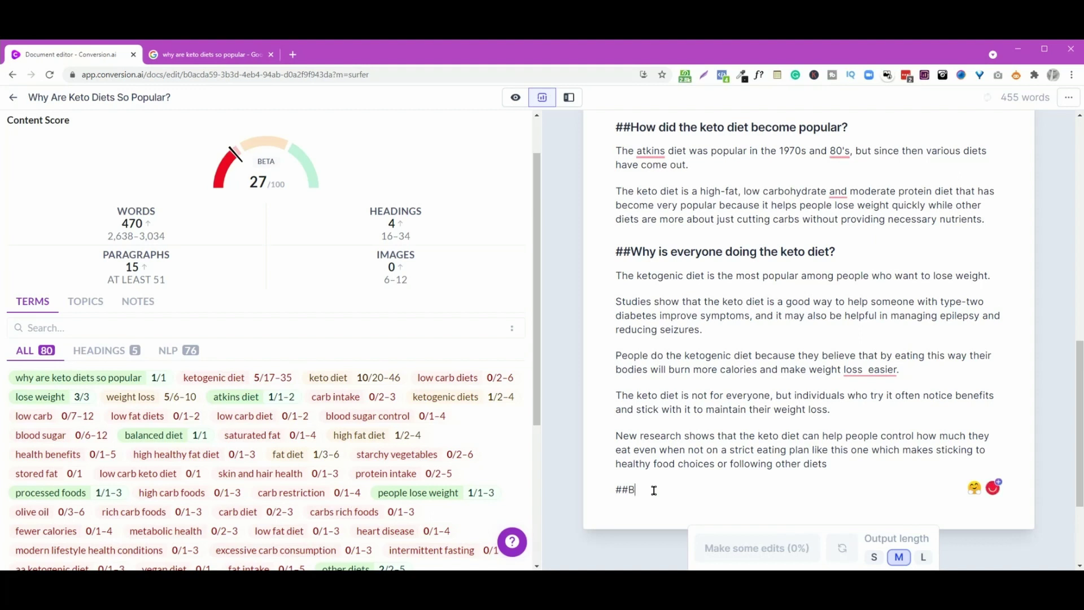
pyautogui.write('lood S')
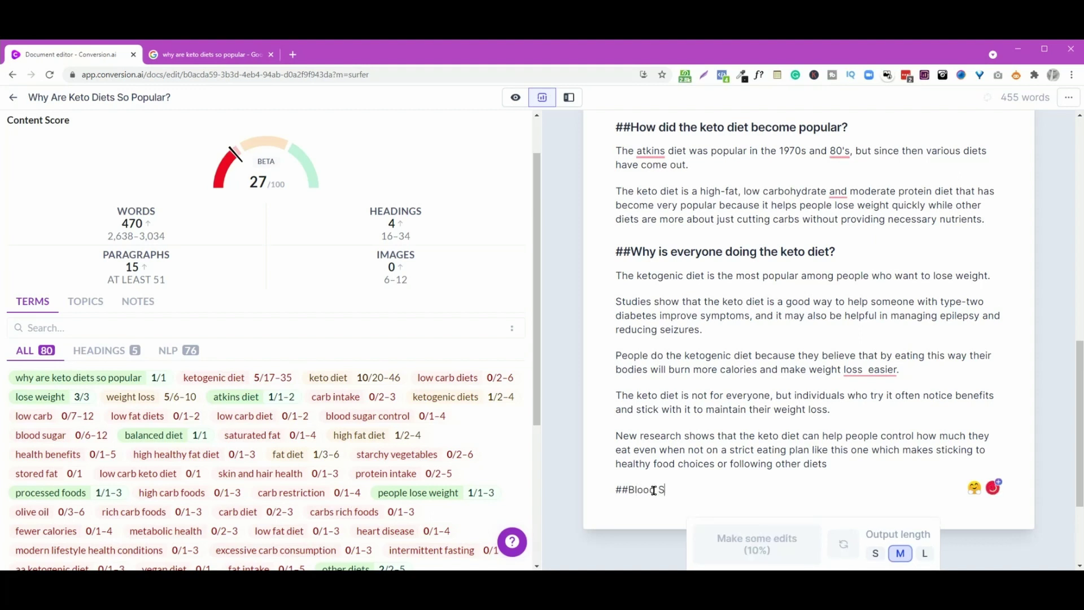
pyautogui.press('BackSpace')
pyautogui.write('sugar control')
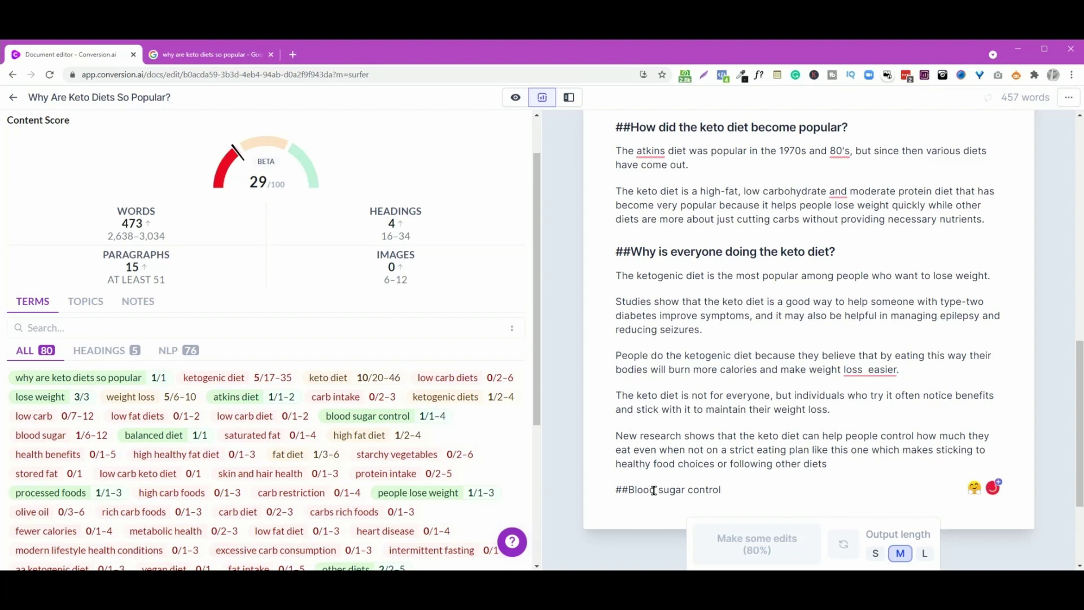
pyautogui.write(' with a Keto')
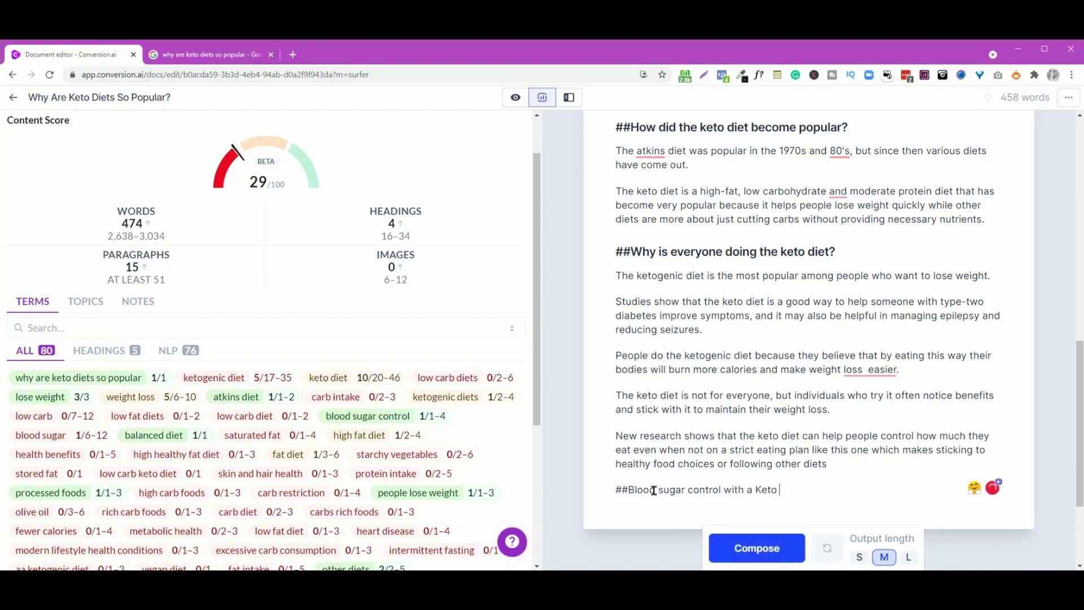
pyautogui.write(' Diet?')
pyautogui.moveTo(812, 489); pyautogui.dragTo(581, 496)
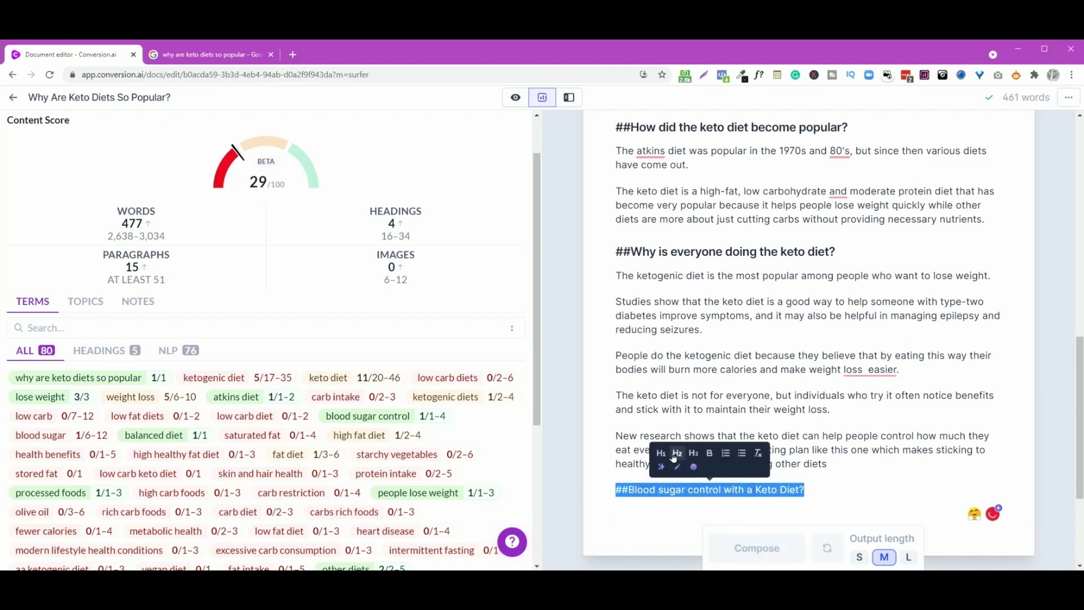
pyautogui.click(670, 455)
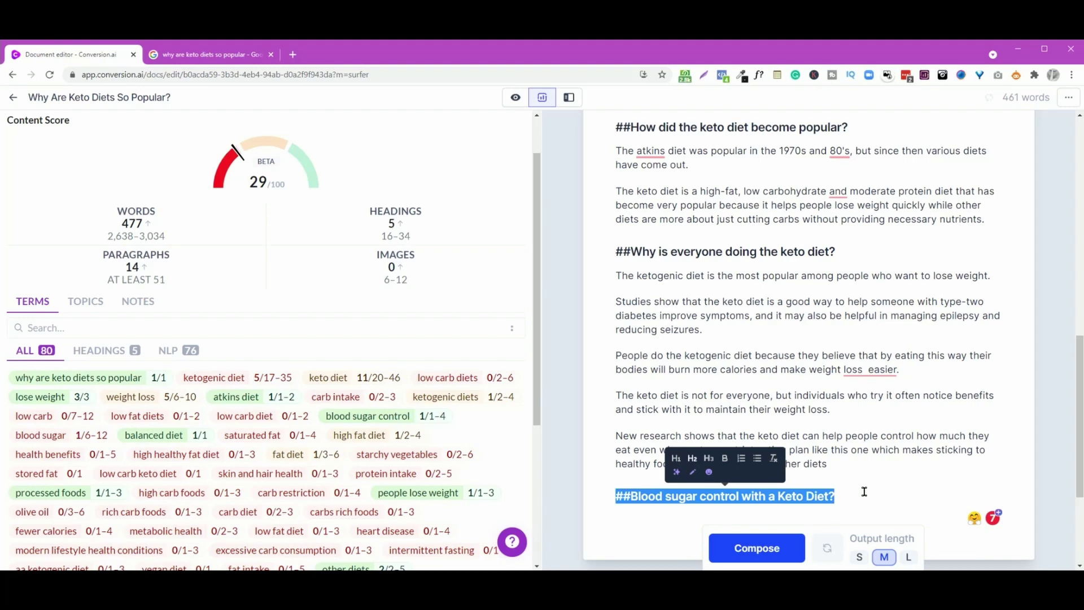
pyautogui.scroll(-2, 864, 492)
# Step: Generate an AI paragraph under the blood sugar heading and delete its rambling trailing sentences
pyautogui.click(649, 406)
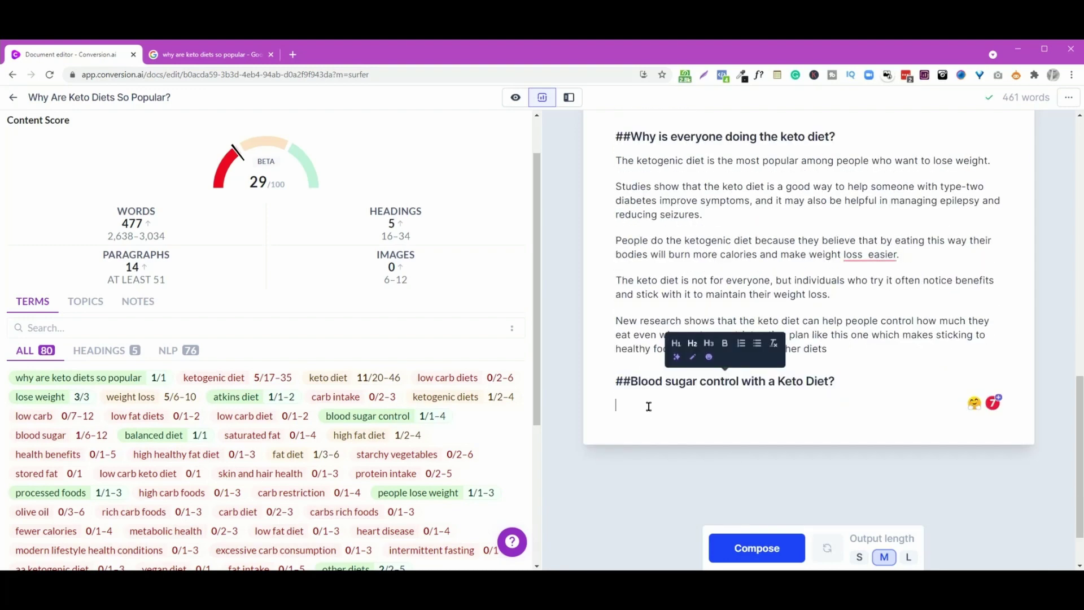
pyautogui.click(757, 552)
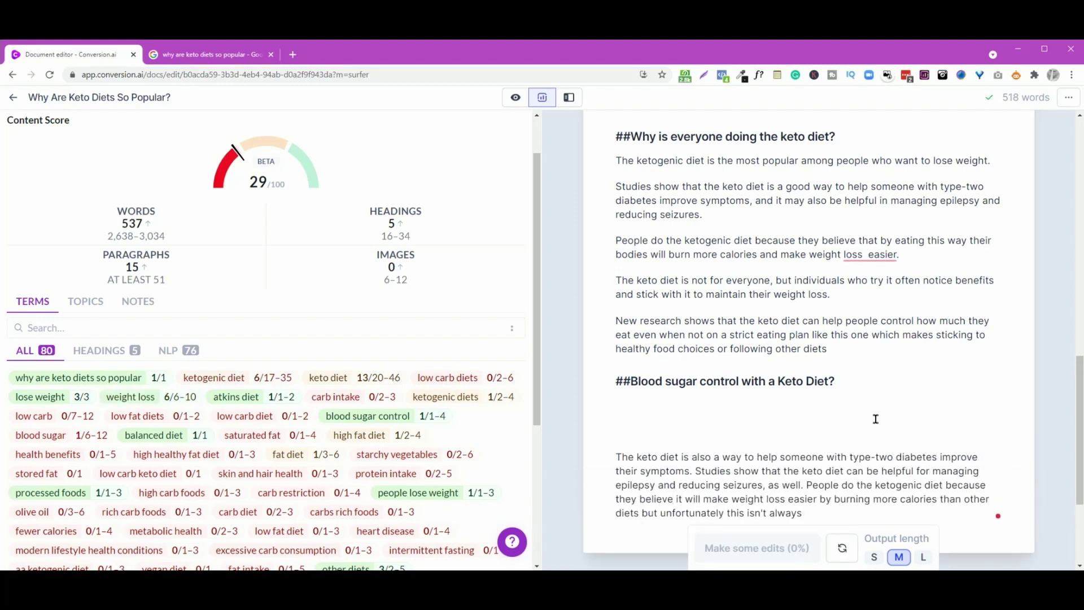
pyautogui.scroll(-1, 876, 419)
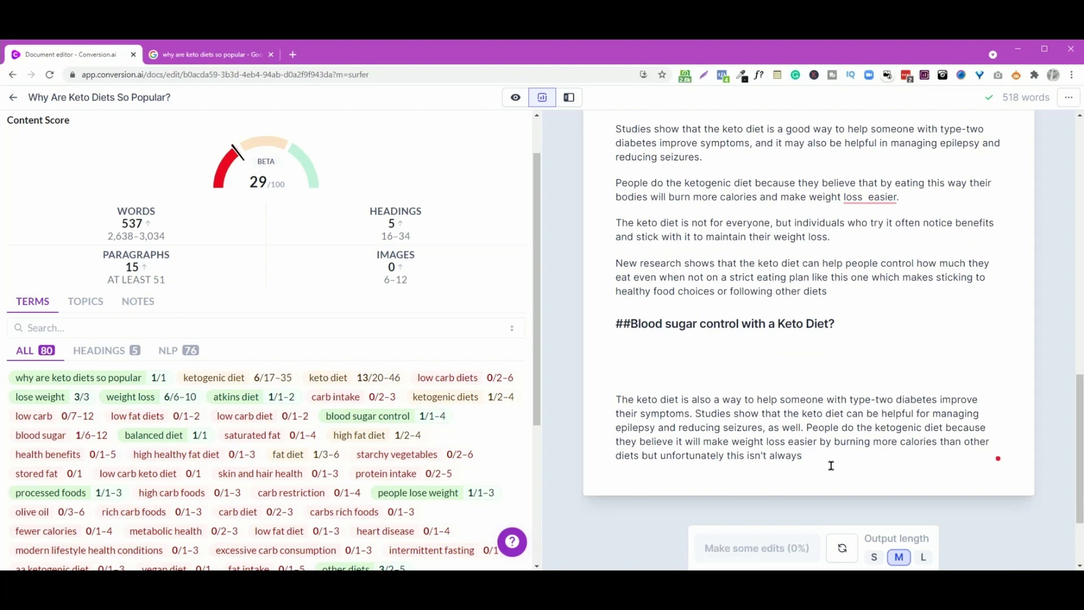
pyautogui.moveTo(802, 455); pyautogui.dragTo(805, 428)
pyautogui.press('BackSpace')
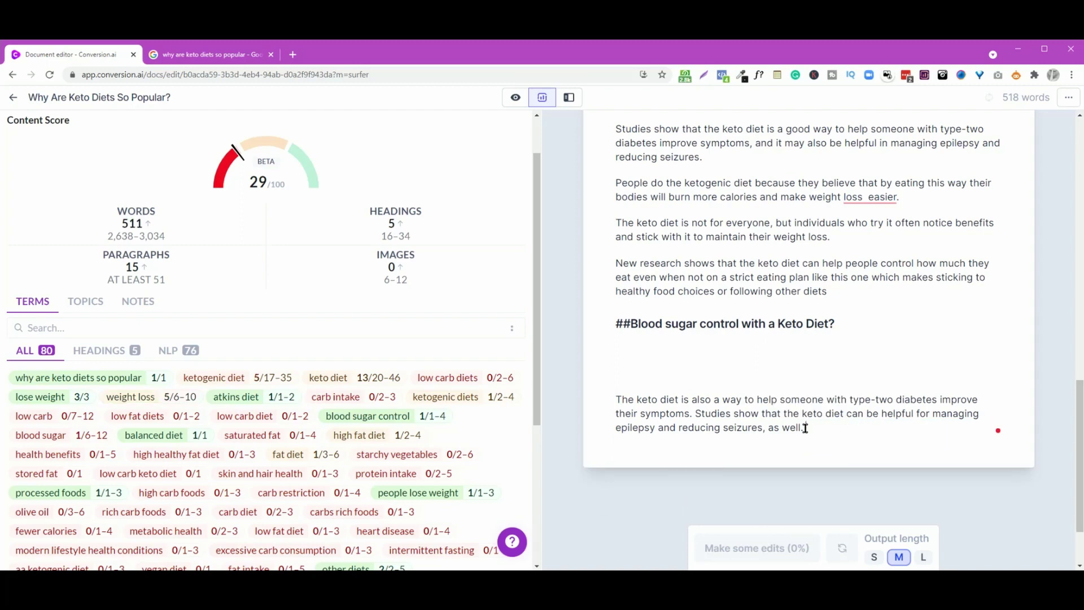
pyautogui.press('Return')
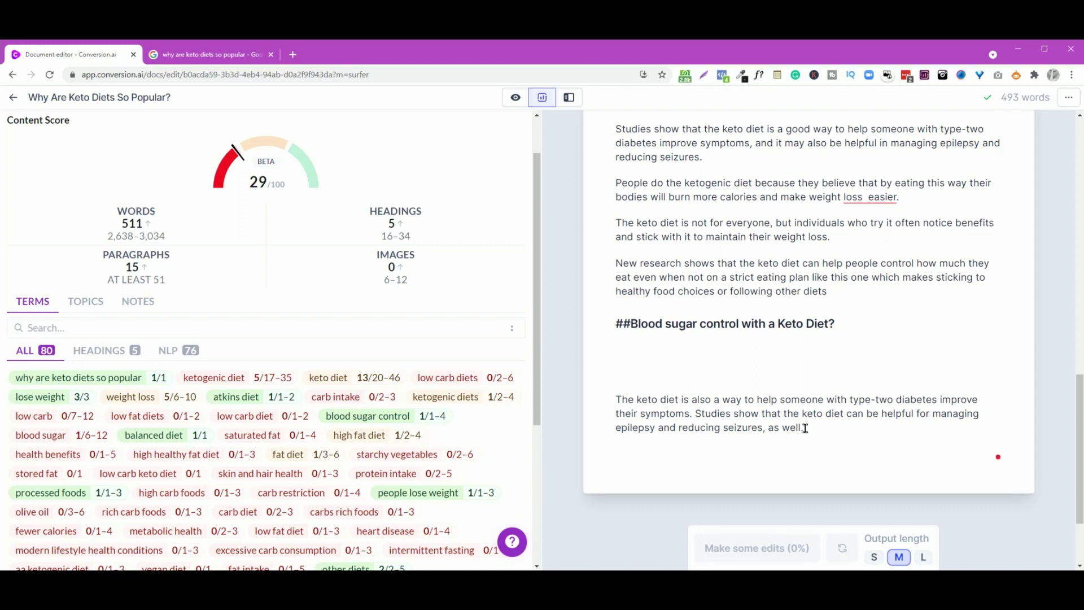
# Step: Compose a paragraph from 'By reducing carb intake', add a period, and remove blank lines under the heading
pyautogui.write('By')
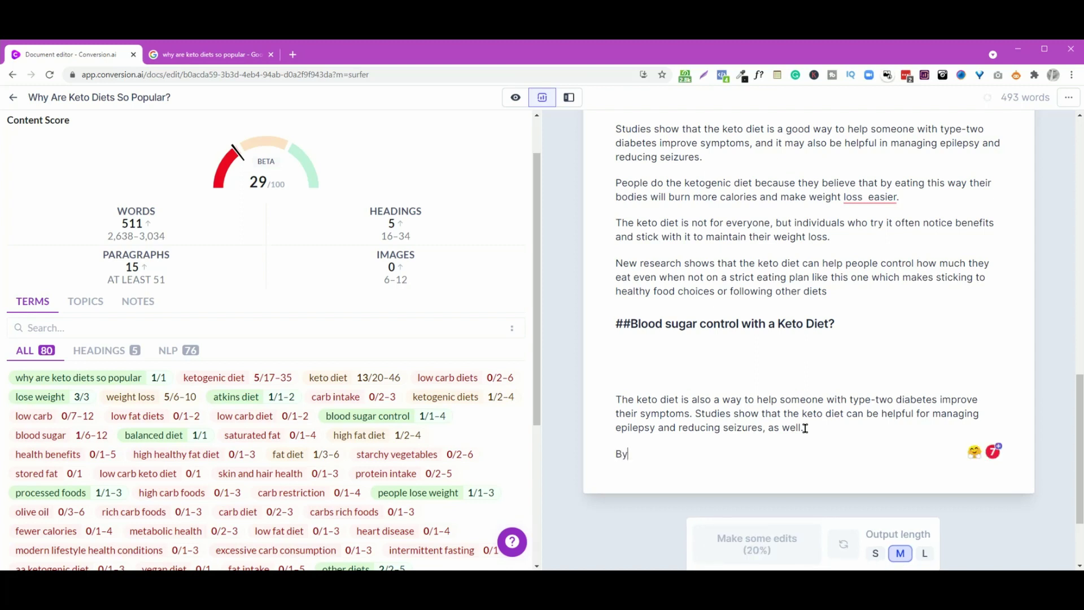
pyautogui.write(' reducing ')
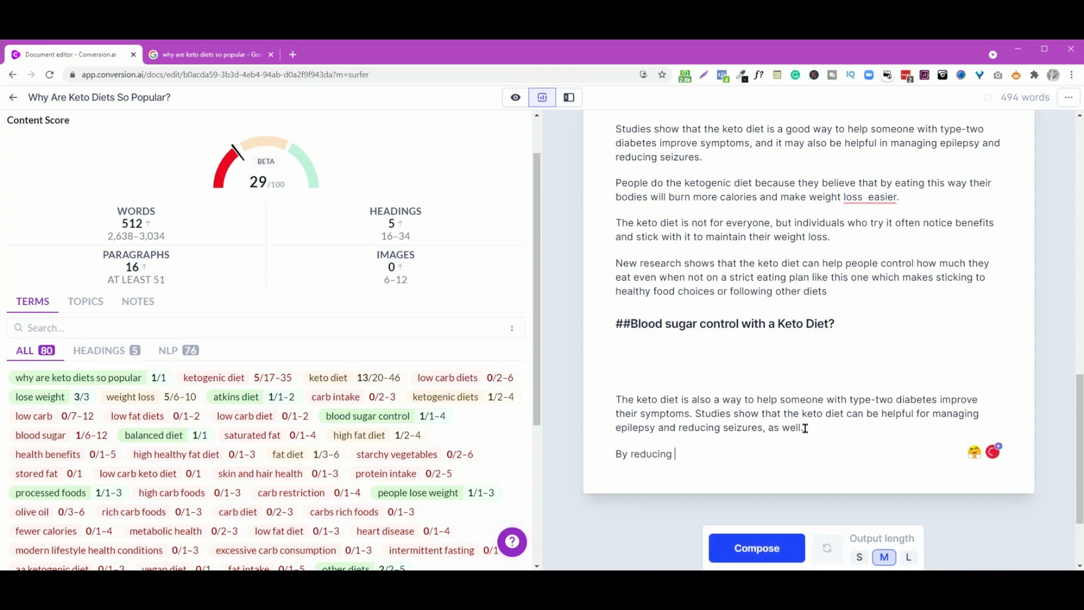
pyautogui.write('catrb intake')
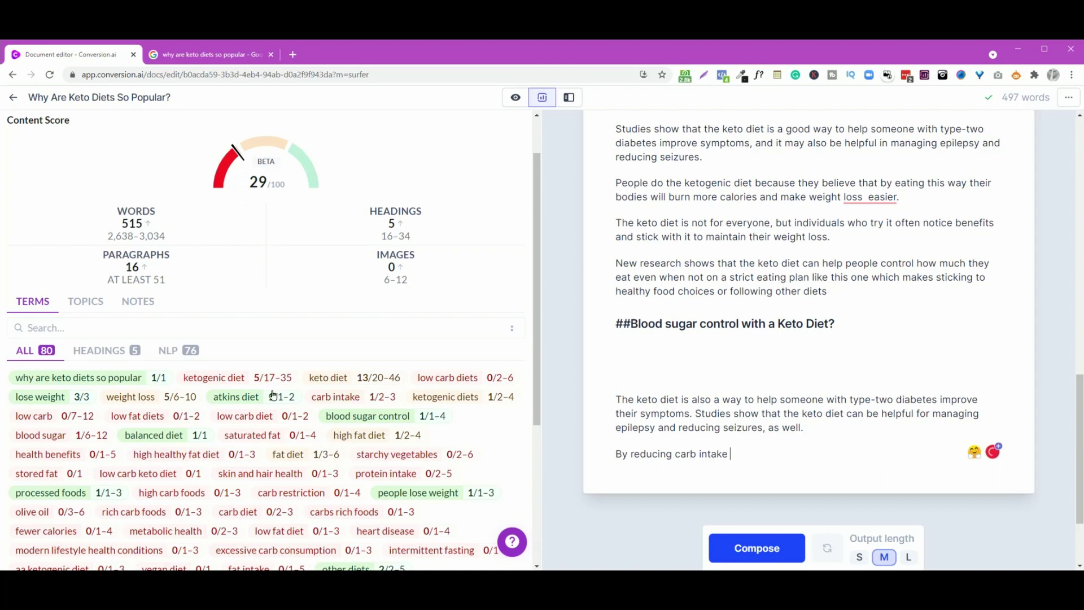
pyautogui.click(757, 548)
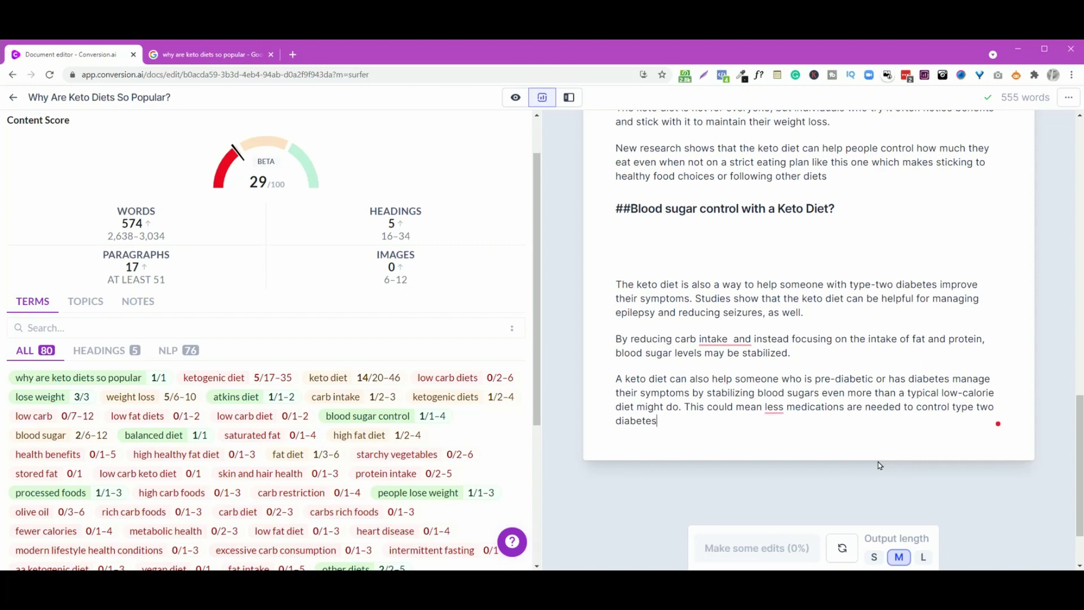
pyautogui.write('.')
pyautogui.click(603, 232)
pyautogui.press('Delete')
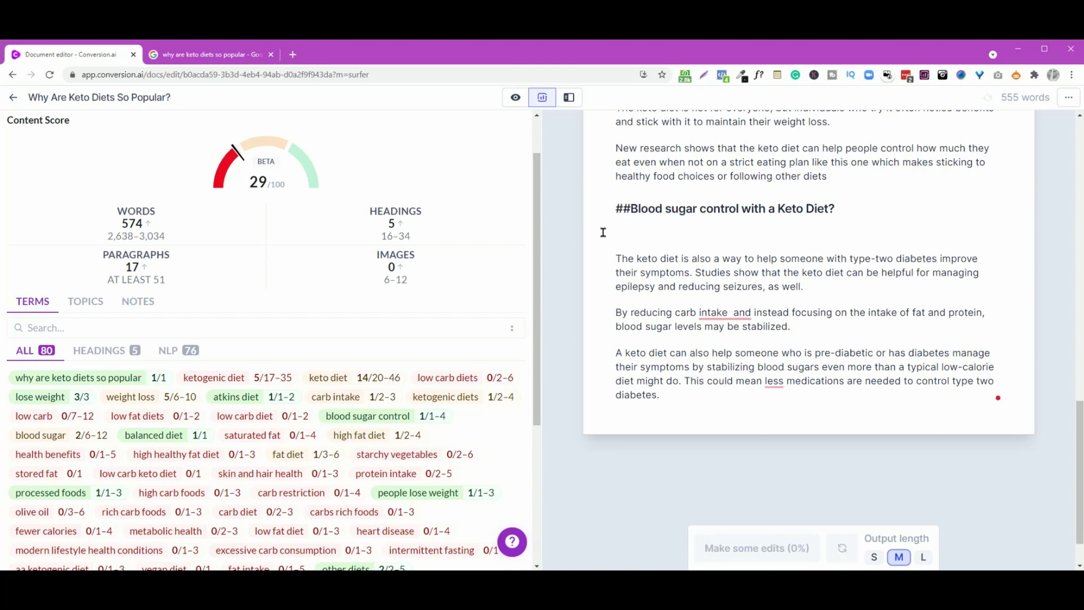
pyautogui.press('BackSpace')
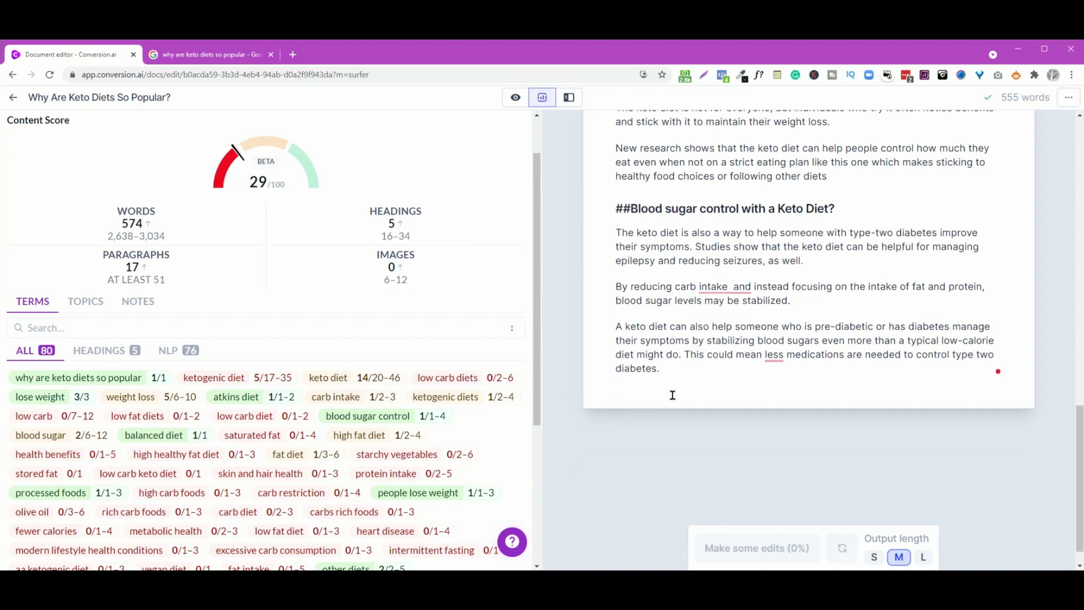
# Step: Type '##The health benefits of a keto diet' on a new line and format it as H2
pyautogui.click(674, 393)
pyautogui.press('Return')
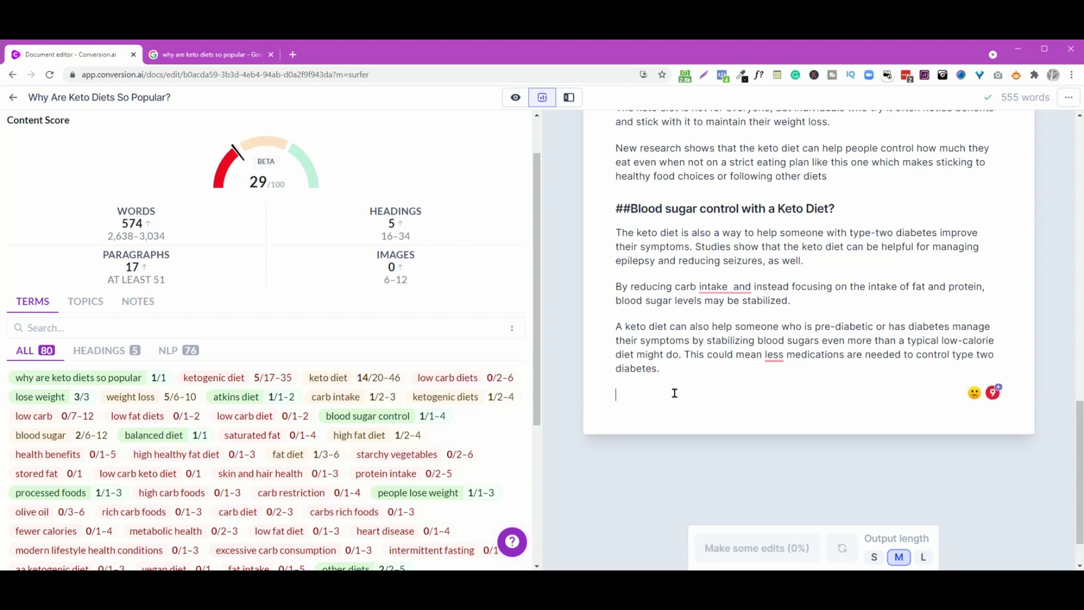
pyautogui.write('##T')
pyautogui.write('health ben')
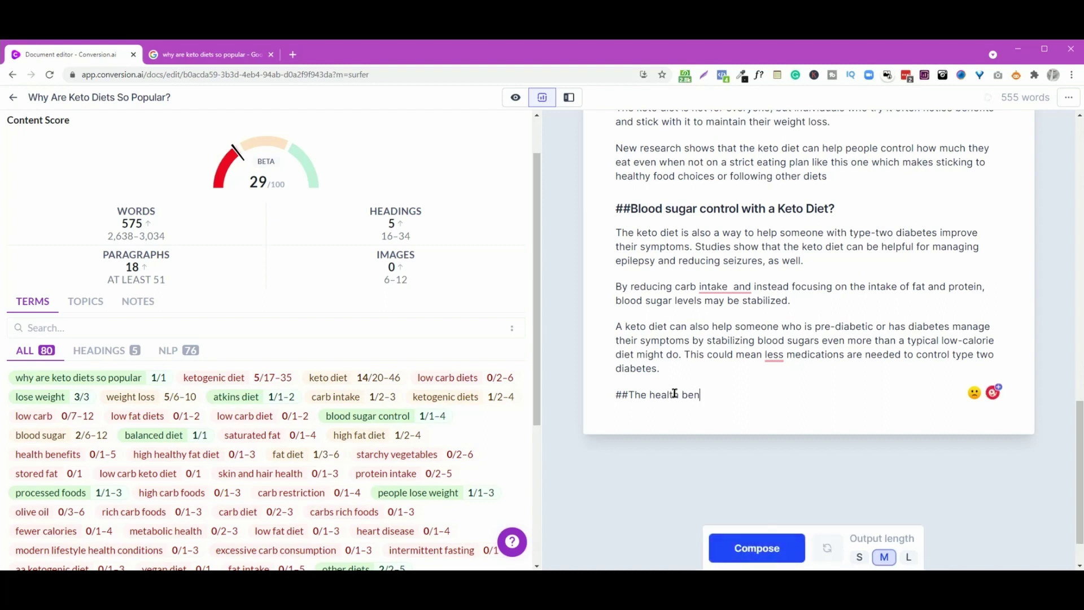
pyautogui.write('efits')
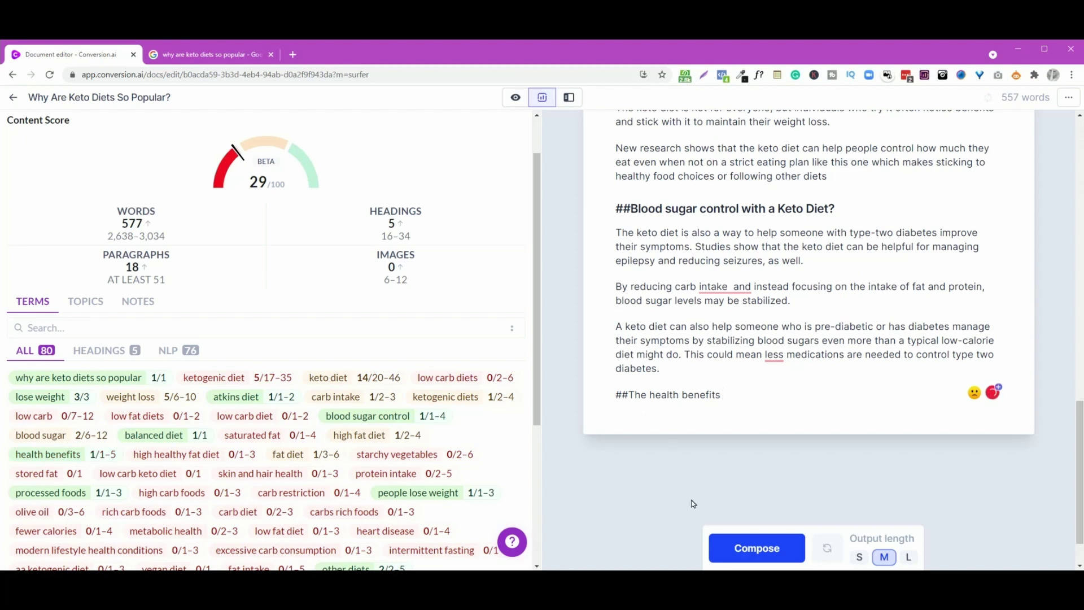
pyautogui.write('of a keto diet')
pyautogui.press('Return')
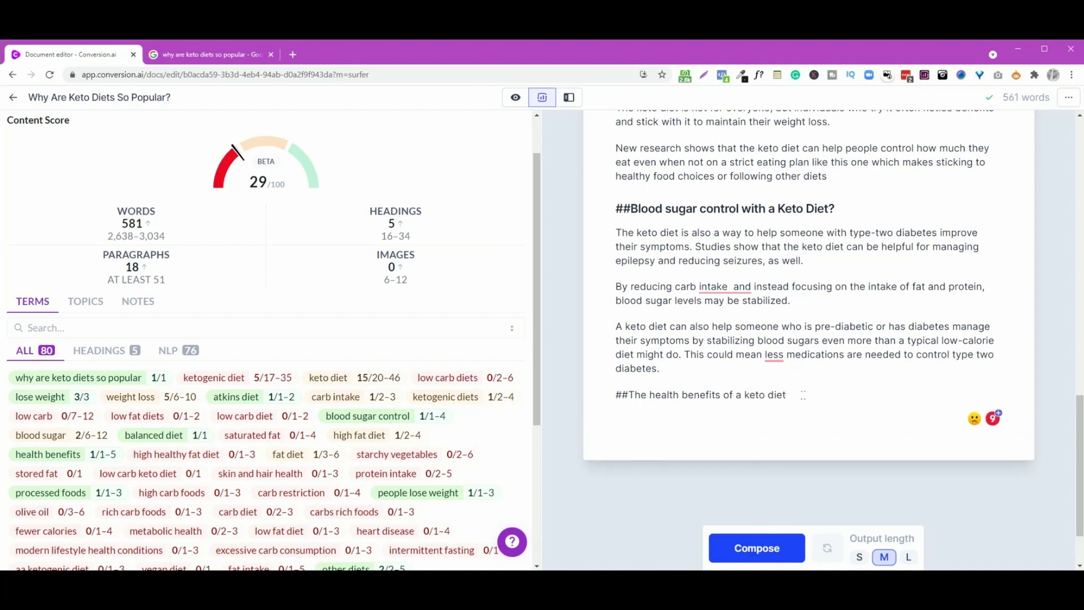
pyautogui.moveTo(787, 395); pyautogui.dragTo(615, 395)
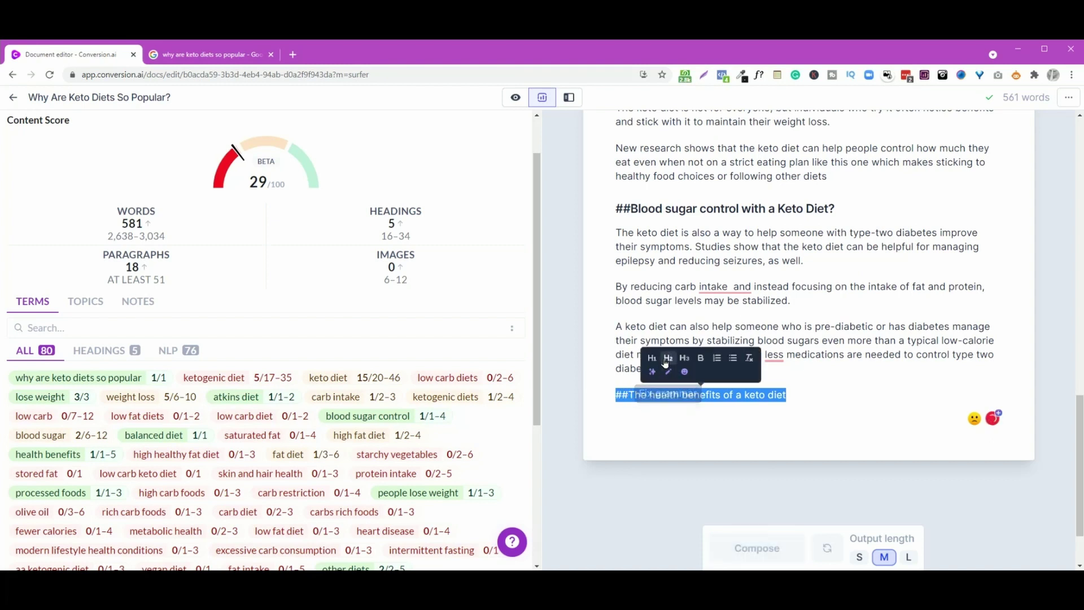
pyautogui.click(666, 363)
pyautogui.click(640, 435)
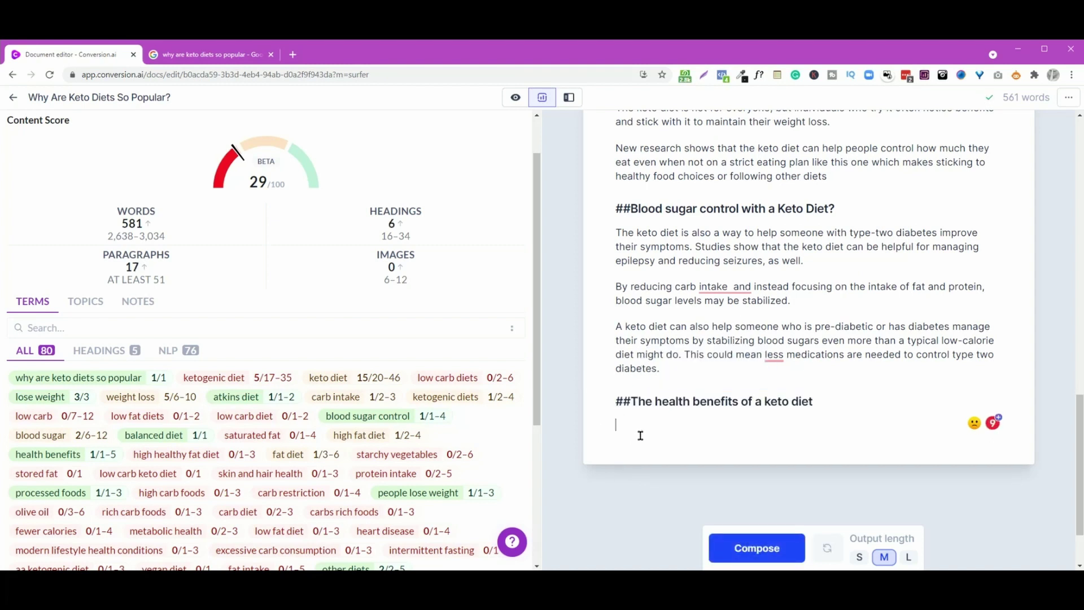
# Step: Compose the benefits section, replace 'Ketosis' with 'Heart Disease: One', and compose the next paragraph
pyautogui.click(770, 543)
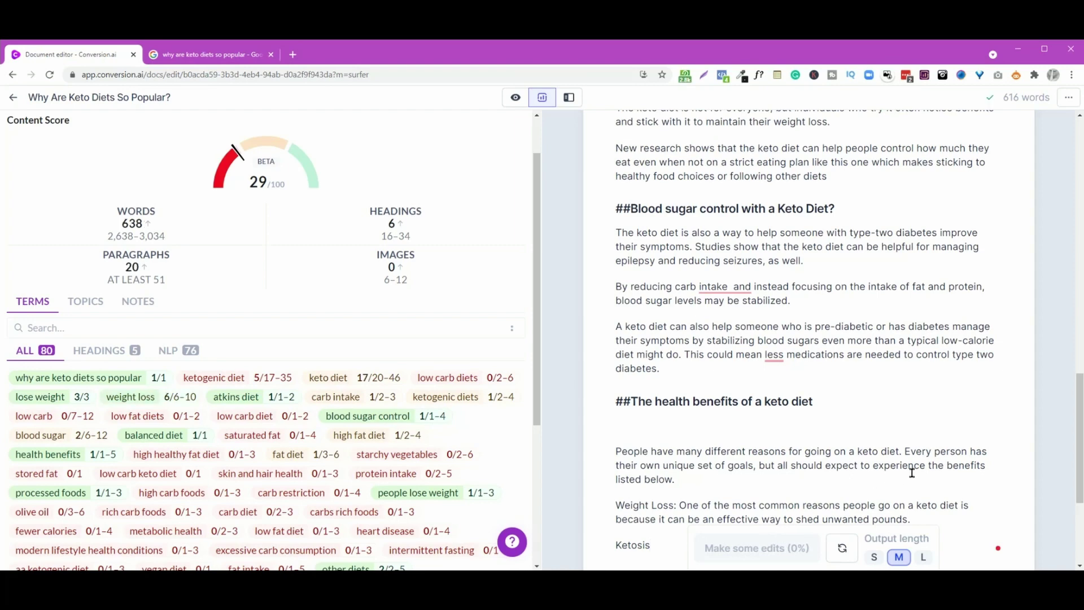
pyautogui.scroll(-3, 912, 472)
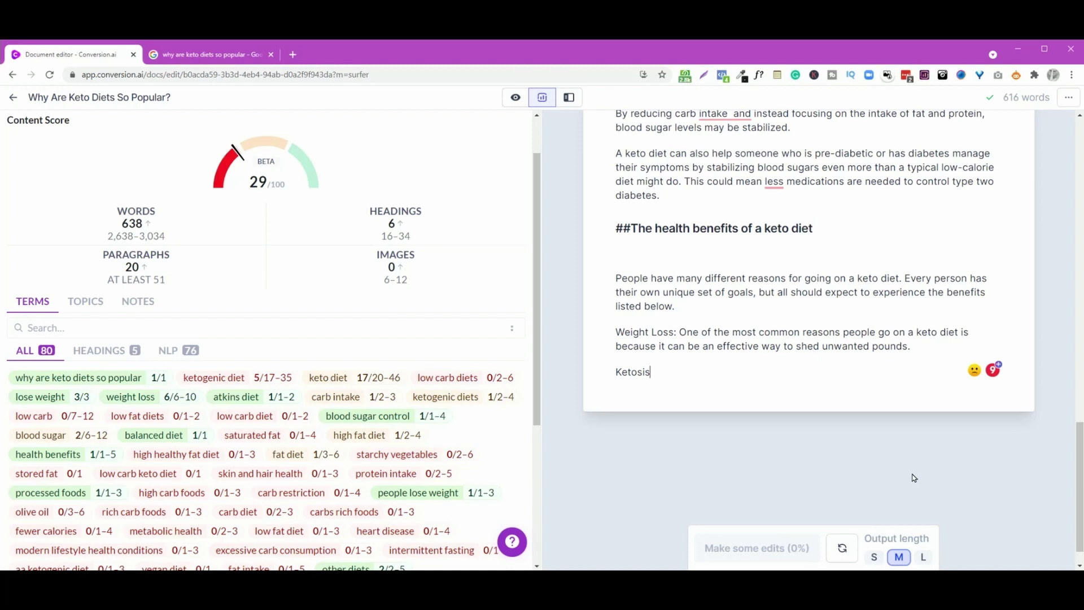
pyautogui.moveTo(653, 372); pyautogui.dragTo(615, 371)
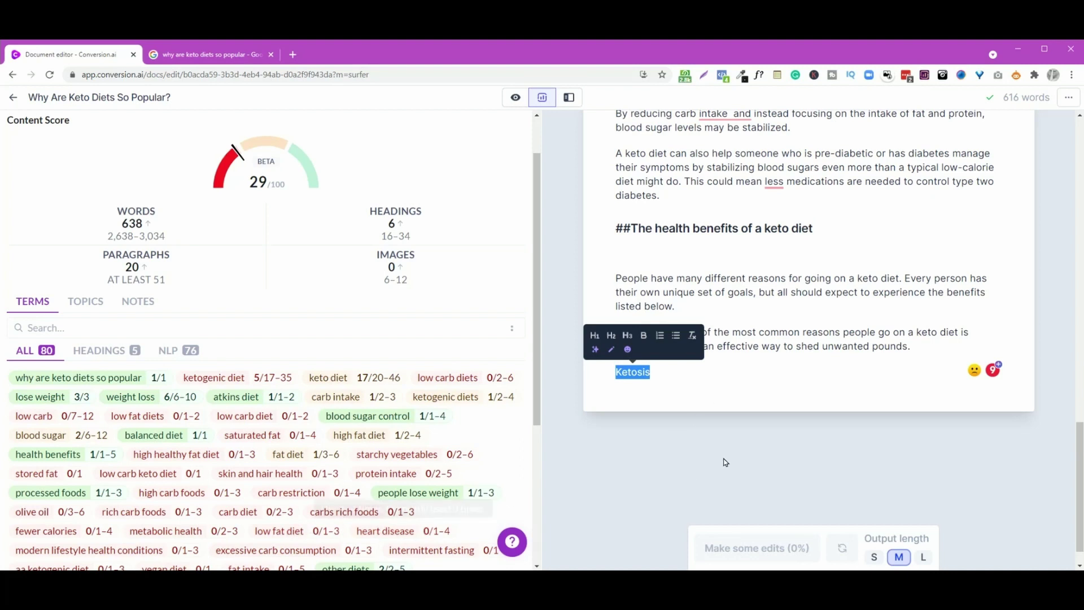
pyautogui.write('He')
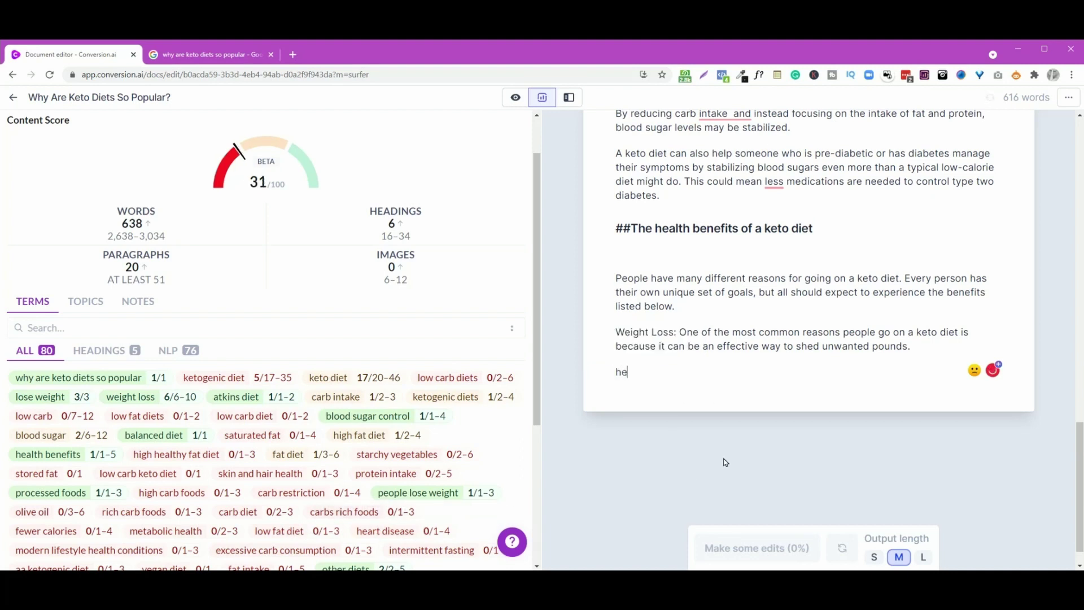
pyautogui.press('BackSpace')
pyautogui.press('BackSpace')
pyautogui.write('Heart Disease:')
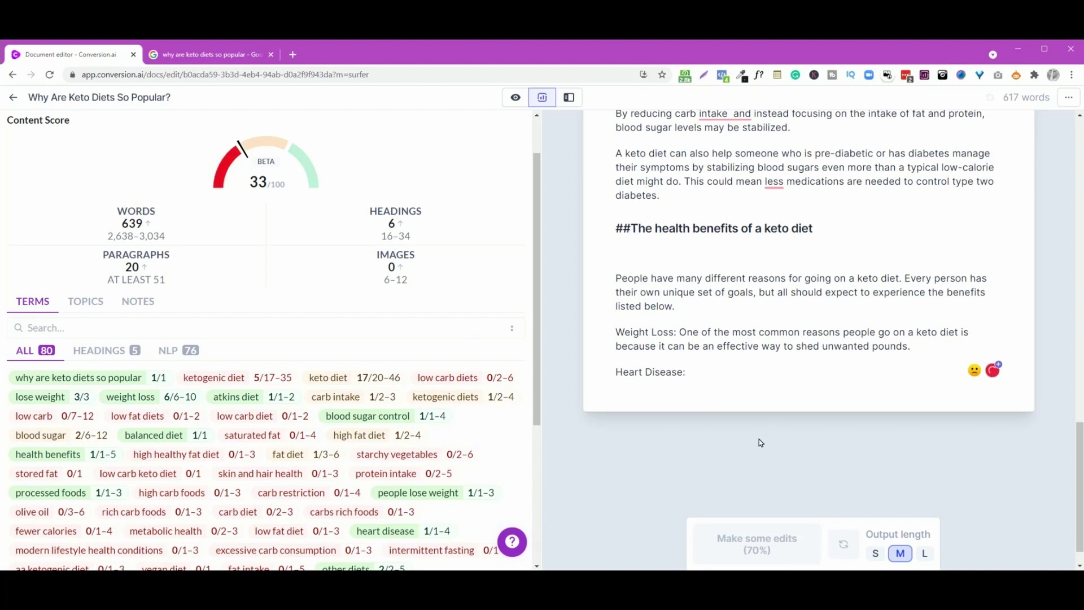
pyautogui.write('One')
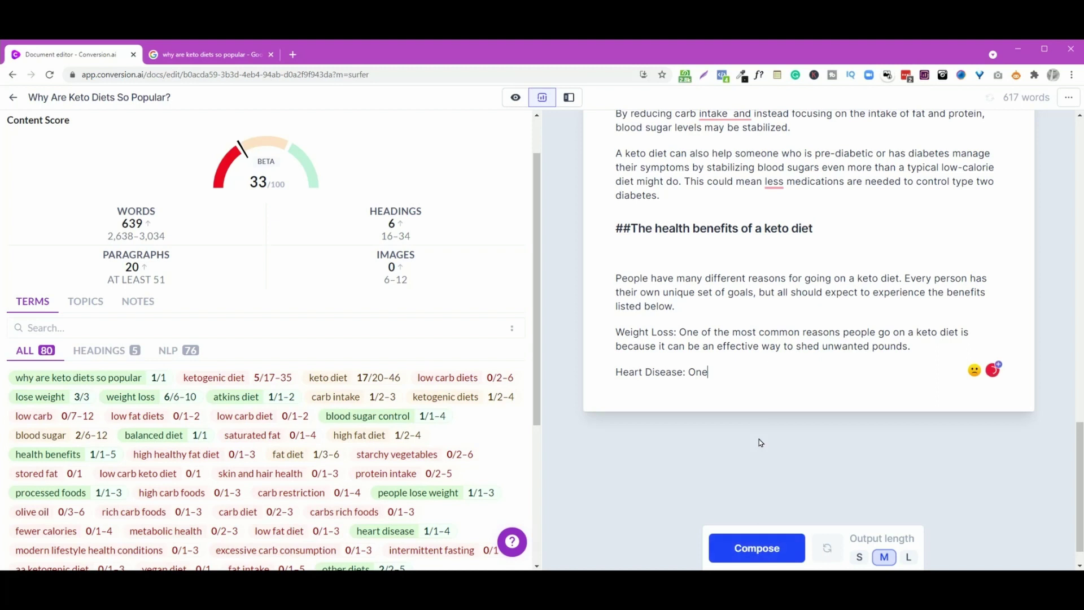
pyautogui.click(777, 552)
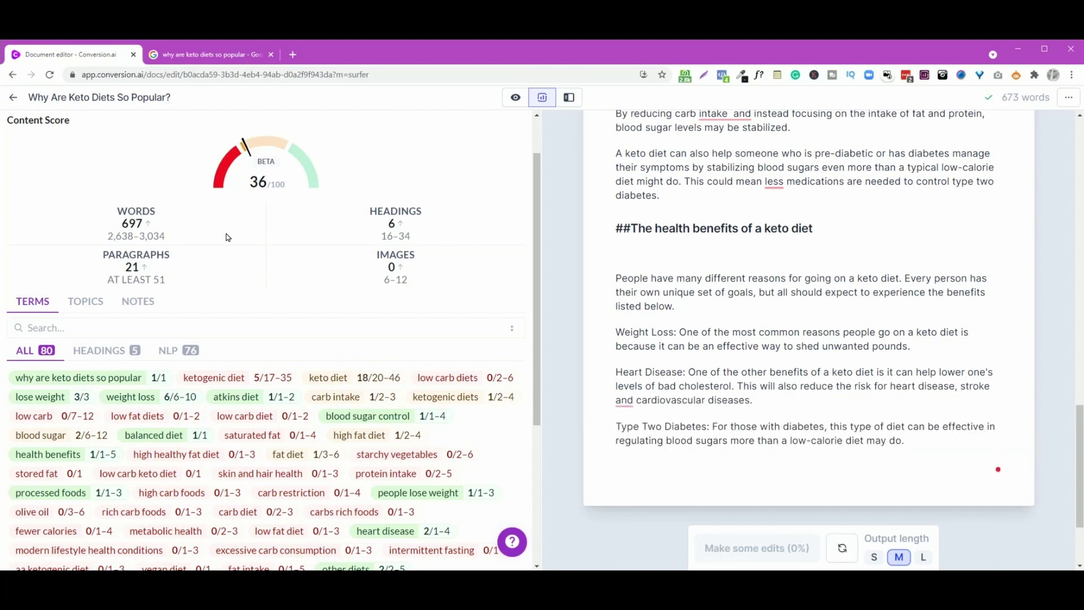
pyautogui.click(764, 477)
# Step: Type 'Skin and hair health:' and have the AI compose its paragraph with Ctrl+J
pyautogui.write('Skin')
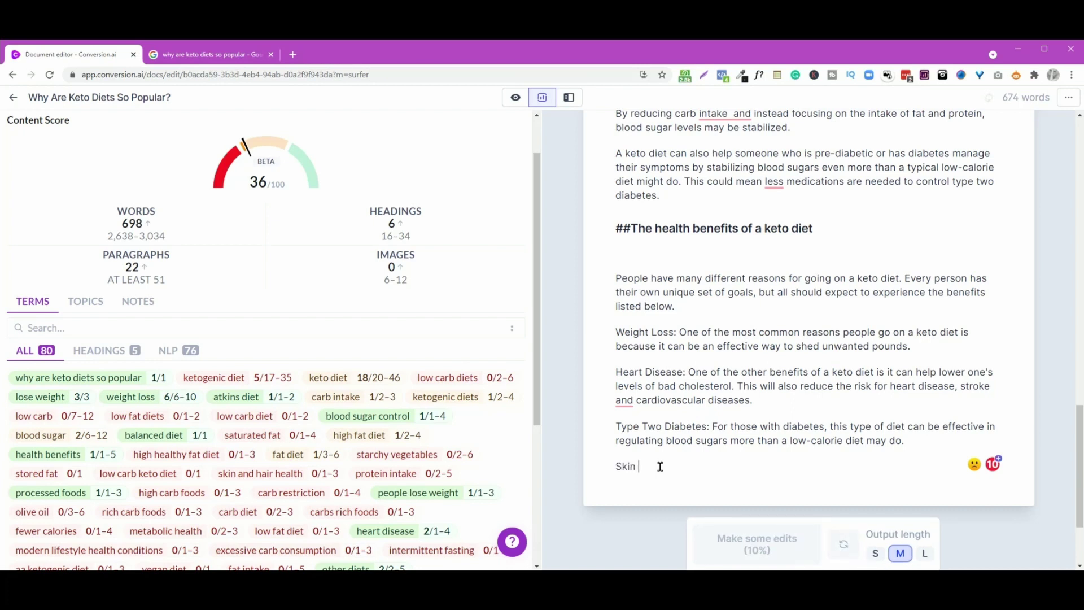
pyautogui.write(' and hair ')
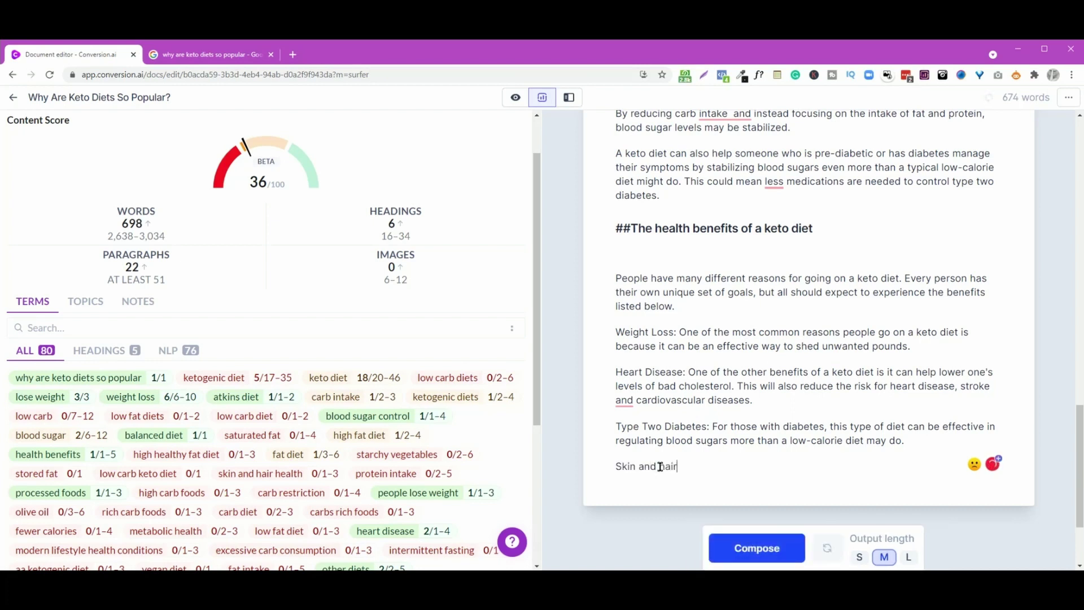
pyautogui.write('health:')
pyautogui.hotkey('ctrl', 'j')
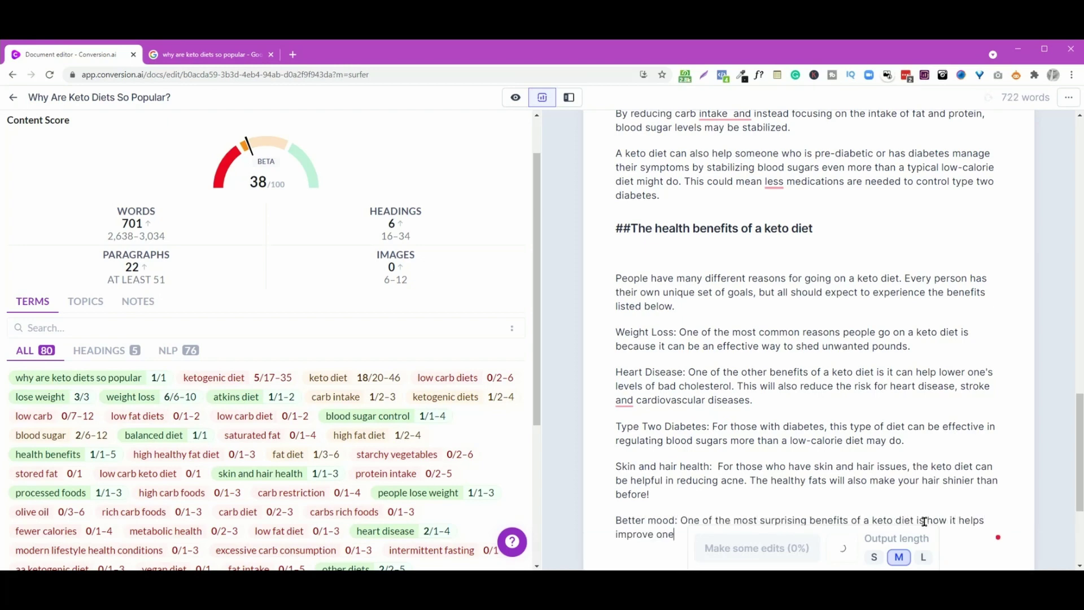
pyautogui.scroll(-3, 940, 470)
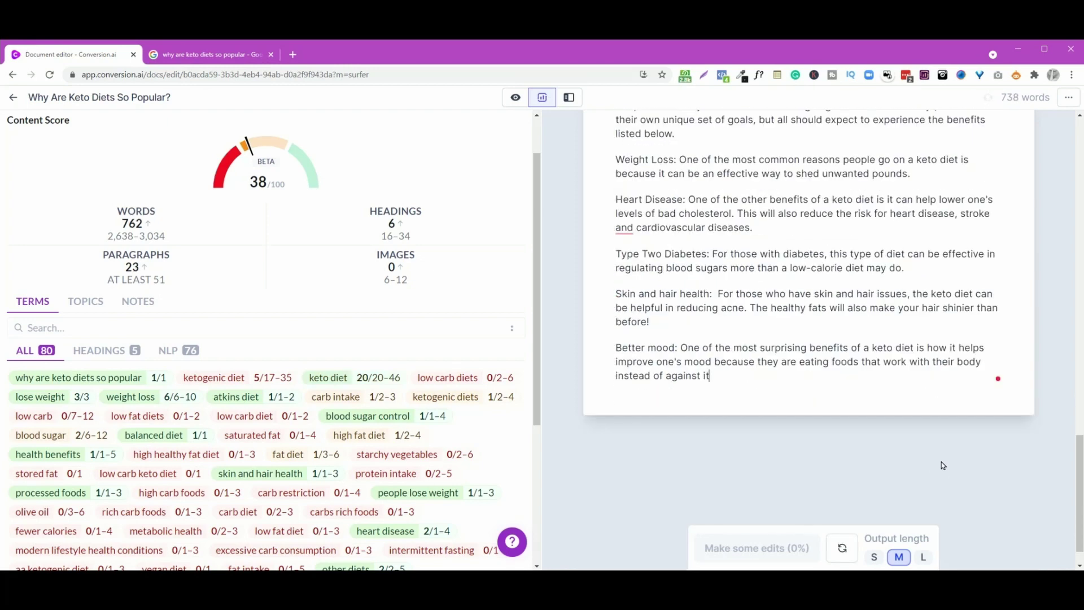